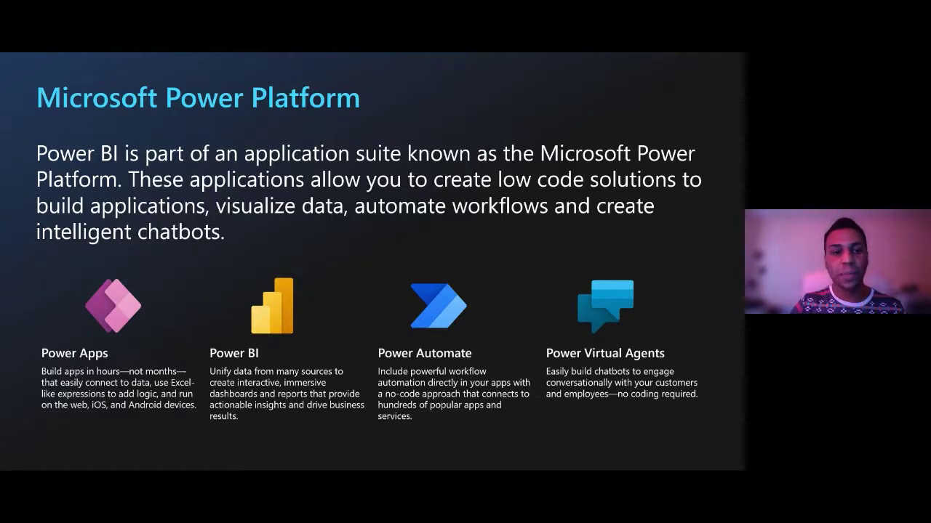
Switch to the Office home page in the browser and review its recommended and recently used files
{"action": "key", "text": "alt+Tab"}
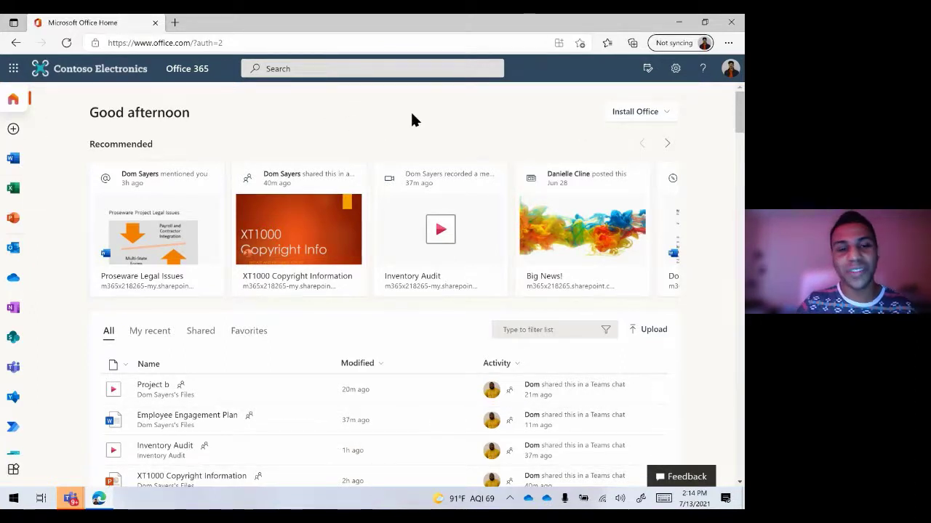
{"action": "scroll", "coordinate": [410, 120], "scroll_direction": "down", "scroll_amount": 5}
{"action": "scroll", "coordinate": [395, 147], "scroll_direction": "down", "scroll_amount": 2}
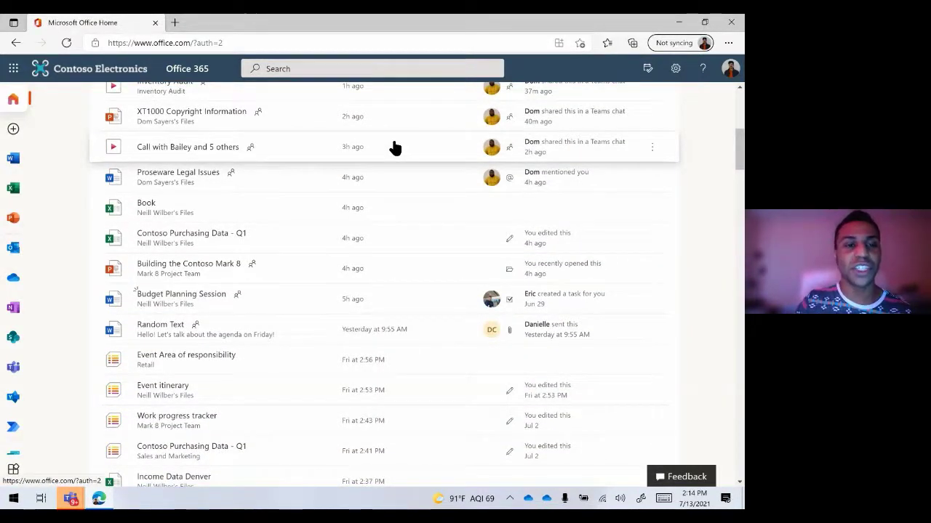
{"action": "scroll", "coordinate": [395, 147], "scroll_direction": "up", "scroll_amount": 3}
{"action": "scroll", "coordinate": [395, 147], "scroll_direction": "up", "scroll_amount": 3}
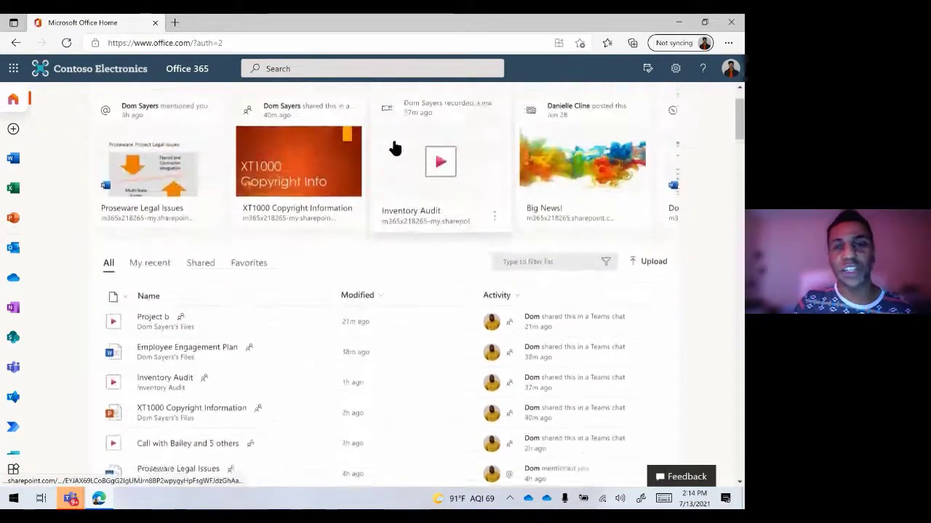
{"action": "scroll", "coordinate": [394, 147], "scroll_direction": "up", "scroll_amount": 1}
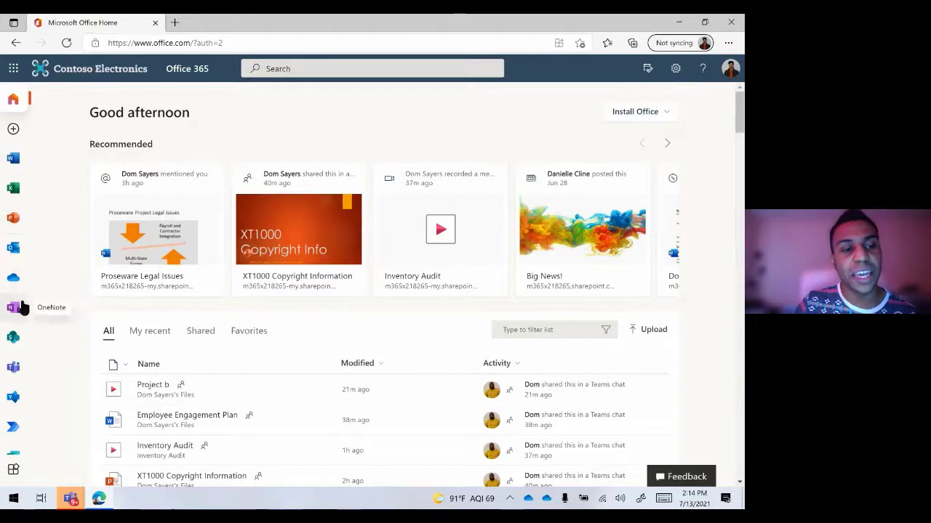
Look through the full set of app shortcuts on the Office home page, from Word down to To Do
{"action": "scroll", "coordinate": [22, 340], "scroll_direction": "down", "scroll_amount": 2}
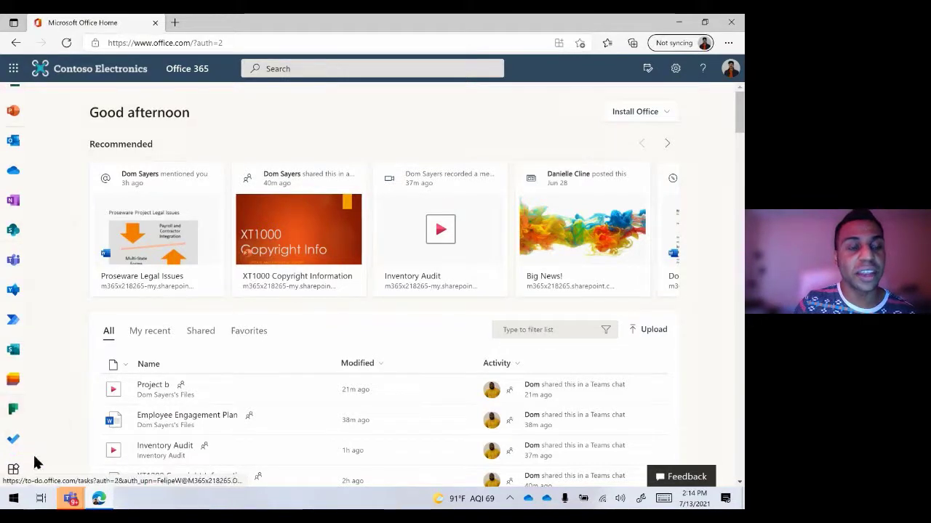
{"action": "scroll", "coordinate": [10, 342], "scroll_direction": "up", "scroll_amount": 1}
{"action": "scroll", "coordinate": [10, 341], "scroll_direction": "up", "scroll_amount": 1}
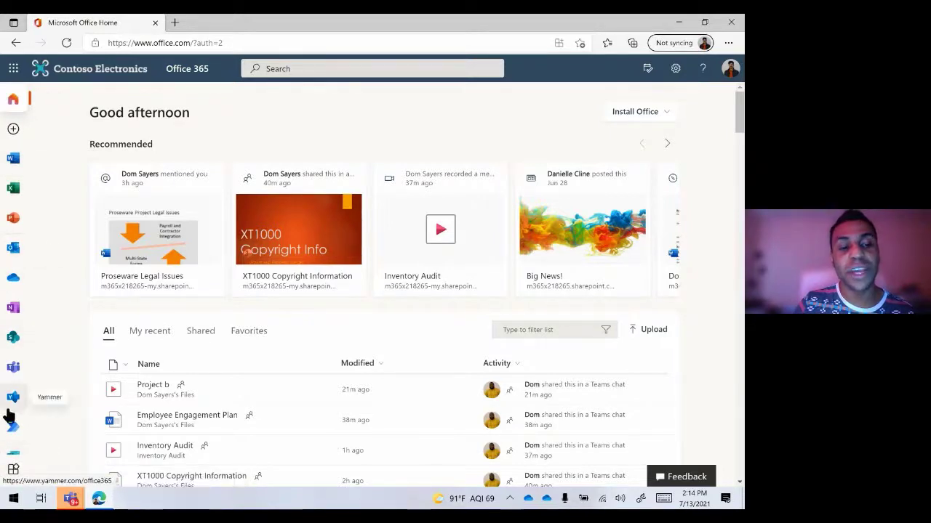
{"action": "scroll", "coordinate": [10, 411], "scroll_direction": "down", "scroll_amount": 2}
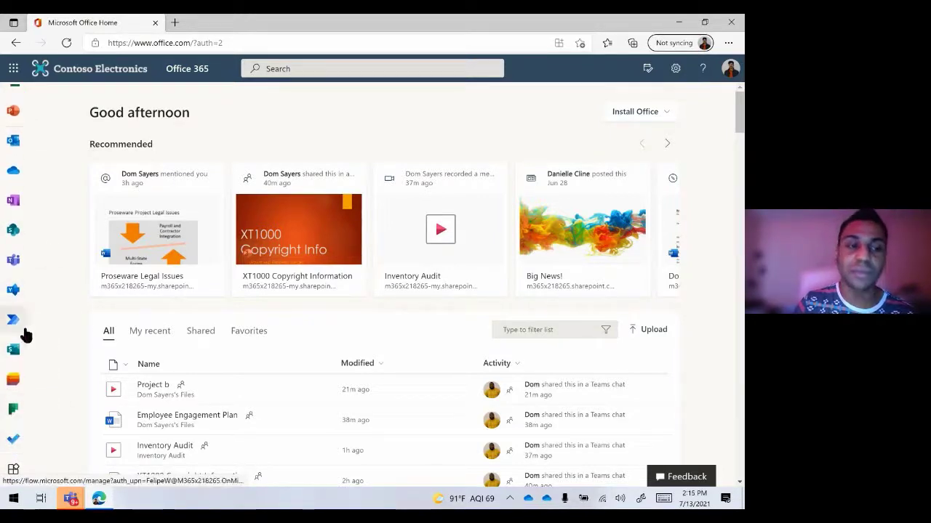
{"action": "scroll", "coordinate": [15, 218], "scroll_direction": "up", "scroll_amount": 2}
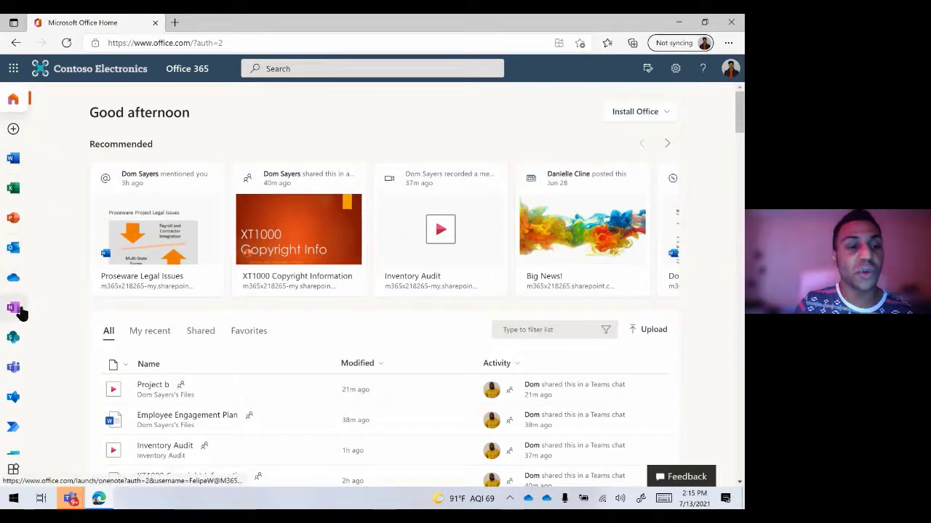
{"action": "scroll", "coordinate": [18, 323], "scroll_direction": "down", "scroll_amount": 2}
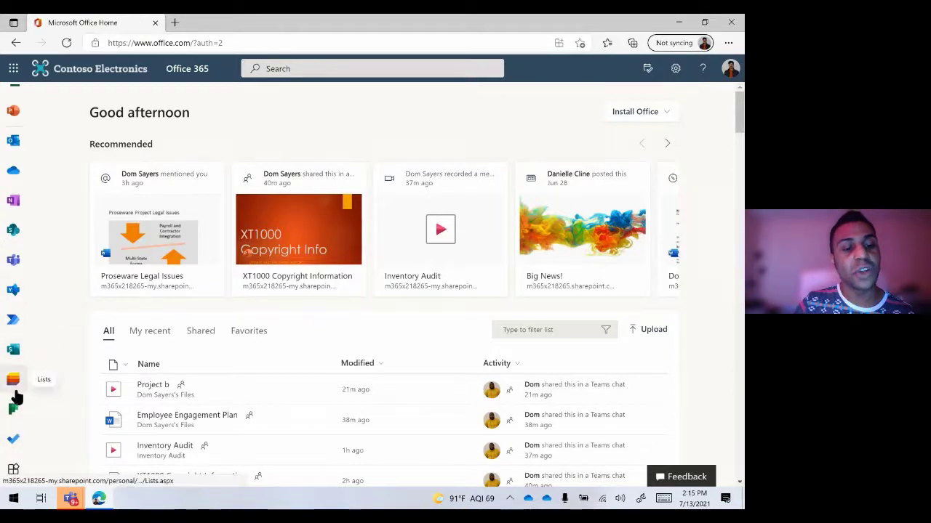
Open the overview of all apps and look through the Office 365 apps to find Power BI
{"action": "left_click", "coordinate": [13, 473]}
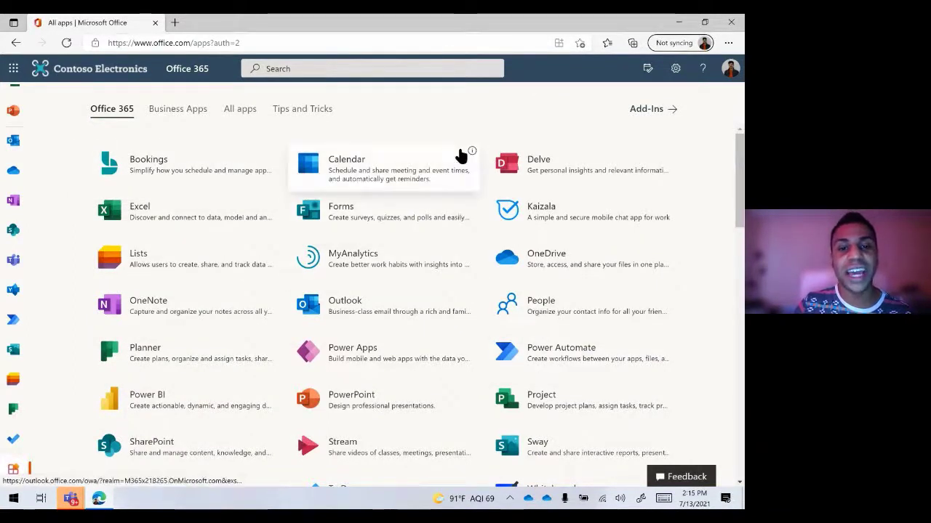
{"action": "scroll", "coordinate": [460, 161], "scroll_direction": "down", "scroll_amount": 3}
{"action": "scroll", "coordinate": [459, 155], "scroll_direction": "up", "scroll_amount": 3}
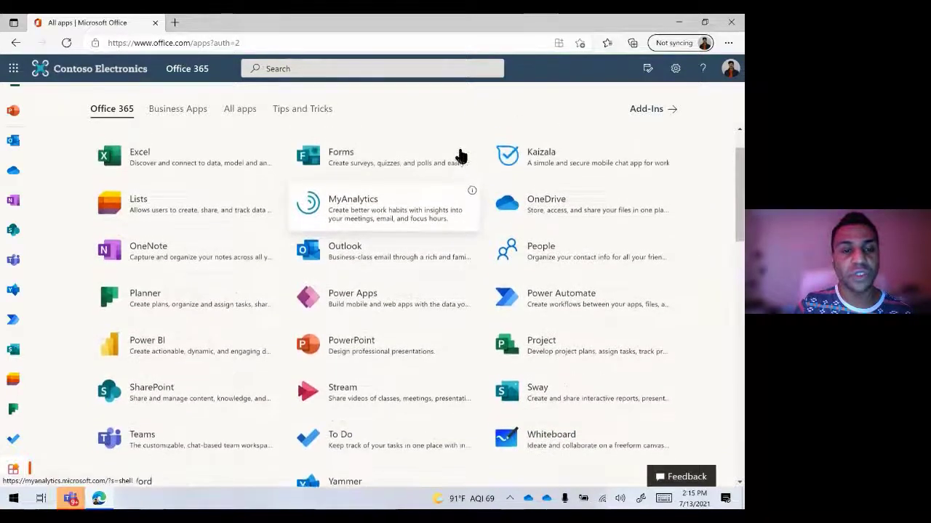
{"action": "scroll", "coordinate": [458, 157], "scroll_direction": "down", "scroll_amount": 1}
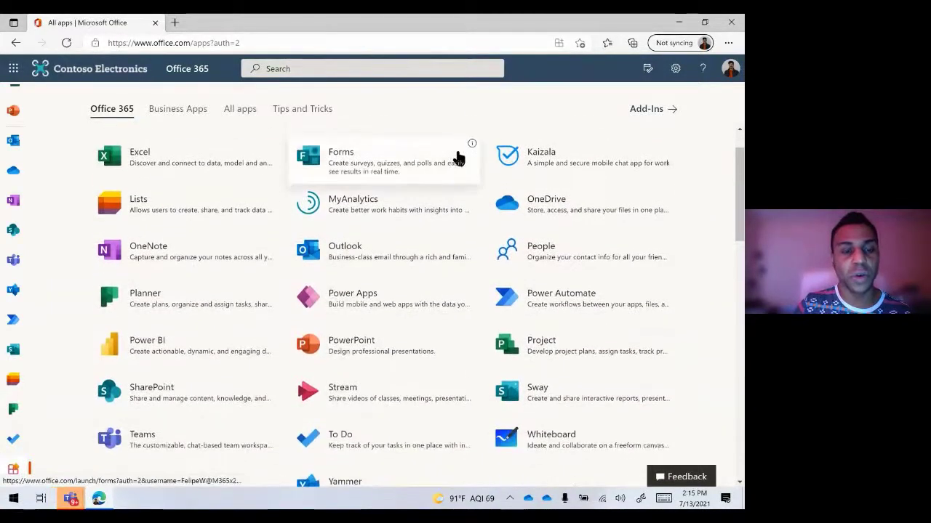
{"action": "scroll", "coordinate": [458, 157], "scroll_direction": "up", "scroll_amount": 1}
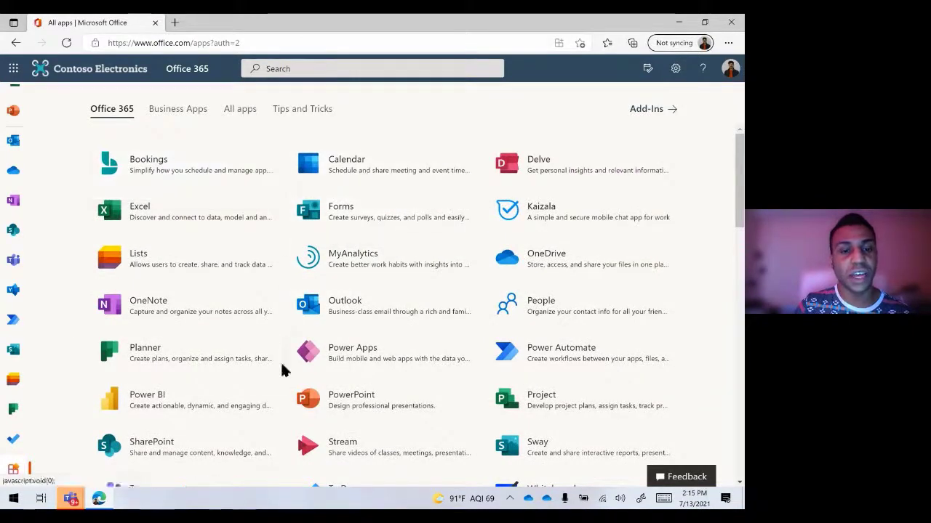
{"action": "scroll", "coordinate": [234, 361], "scroll_direction": "down", "scroll_amount": 1}
{"action": "scroll", "coordinate": [237, 359], "scroll_direction": "down", "scroll_amount": 1}
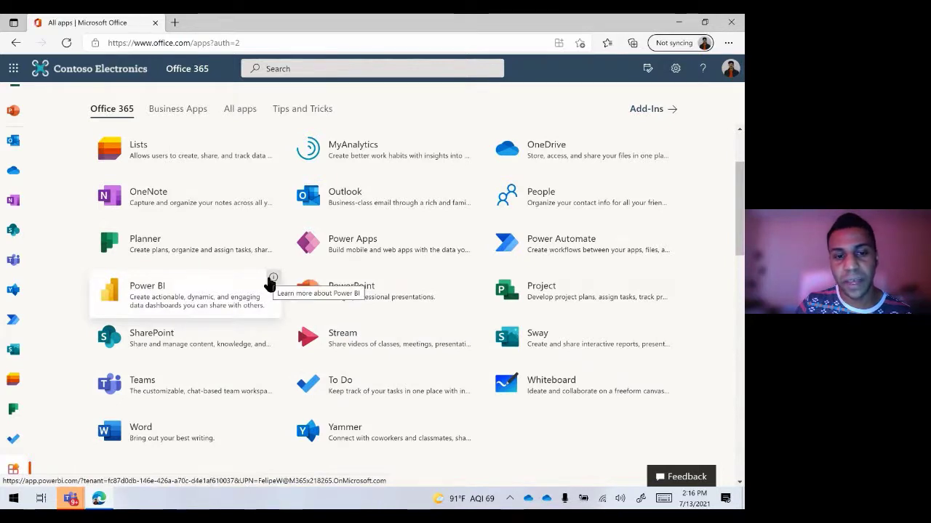
Open the learning page about Power BI, review the module's objectives and units, and close the page
{"action": "left_click", "coordinate": [272, 279]}
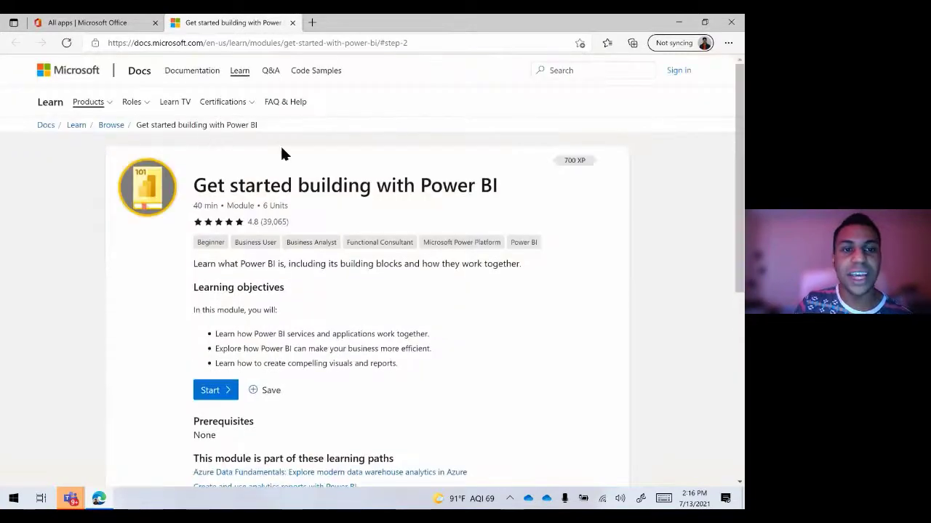
{"action": "scroll", "coordinate": [378, 234], "scroll_direction": "down", "scroll_amount": 5}
{"action": "scroll", "coordinate": [377, 233], "scroll_direction": "up", "scroll_amount": 5}
{"action": "scroll", "coordinate": [377, 234], "scroll_direction": "up", "scroll_amount": 1}
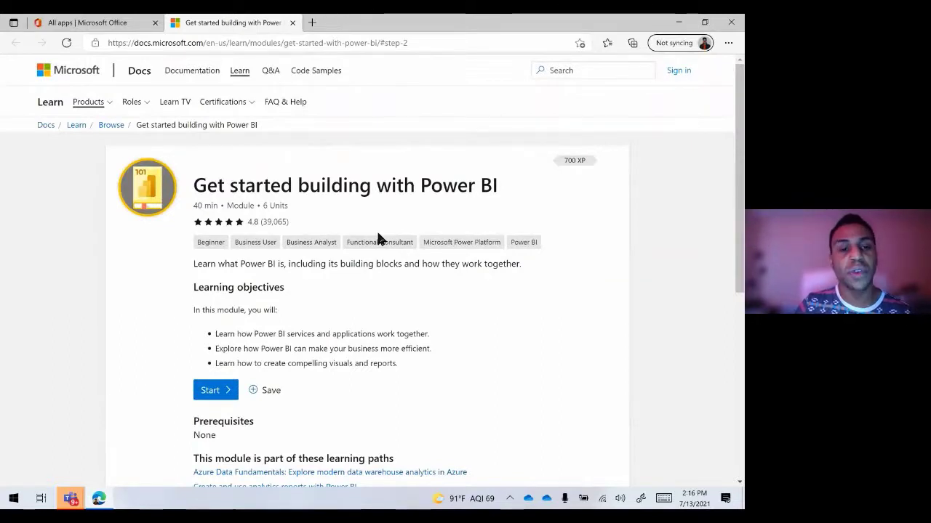
{"action": "scroll", "coordinate": [338, 277], "scroll_direction": "down", "scroll_amount": 3}
{"action": "scroll", "coordinate": [338, 277], "scroll_direction": "down", "scroll_amount": 3}
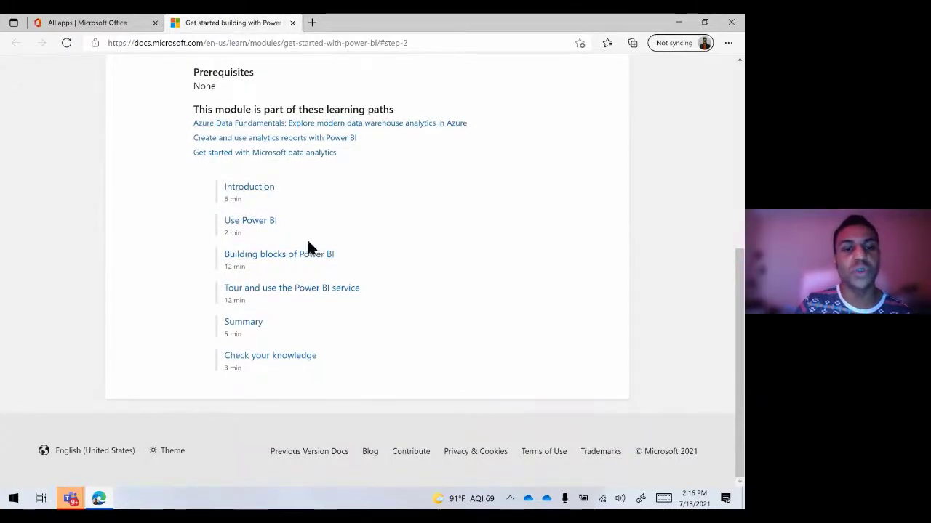
{"action": "scroll", "coordinate": [260, 293], "scroll_direction": "up", "scroll_amount": 1}
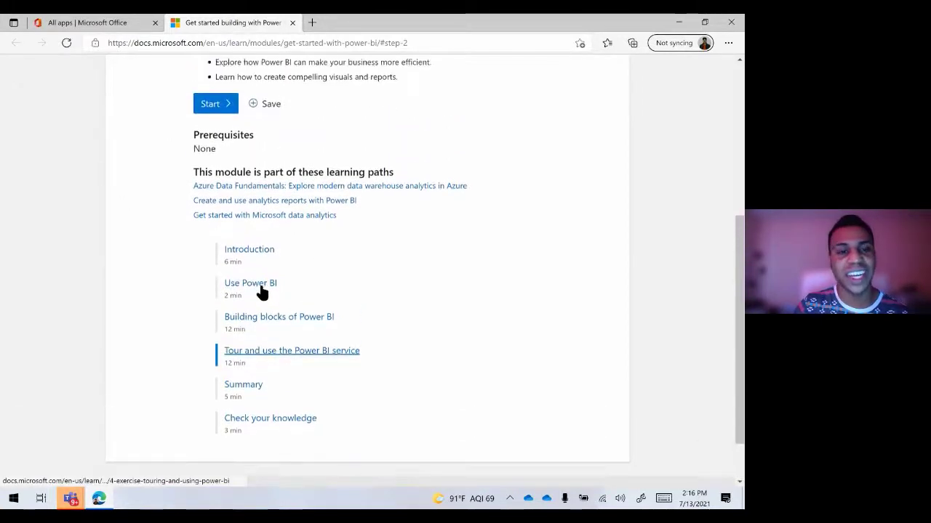
{"action": "scroll", "coordinate": [260, 291], "scroll_direction": "up", "scroll_amount": 5}
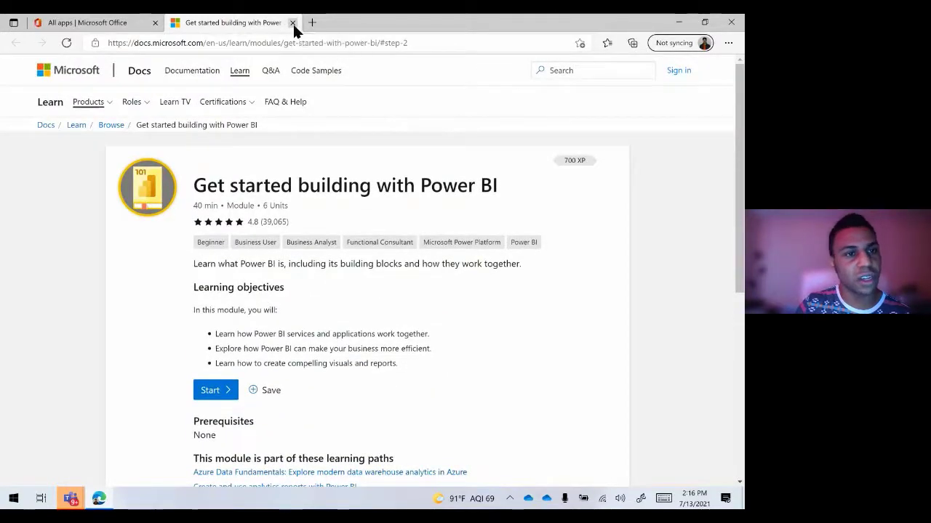
{"action": "left_click", "coordinate": [293, 22]}
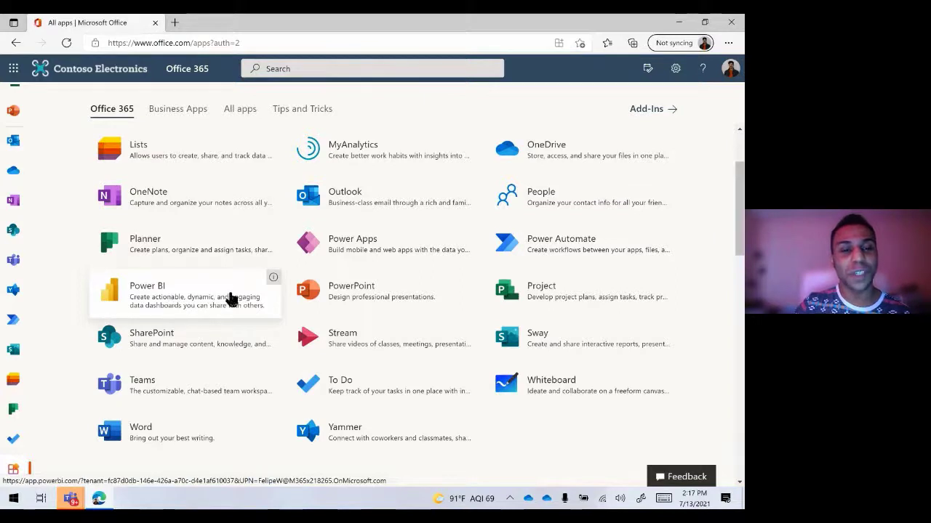
Launch Power BI from the app list and dismiss the Teams app and Premium Per User banners
{"action": "left_click", "coordinate": [117, 290]}
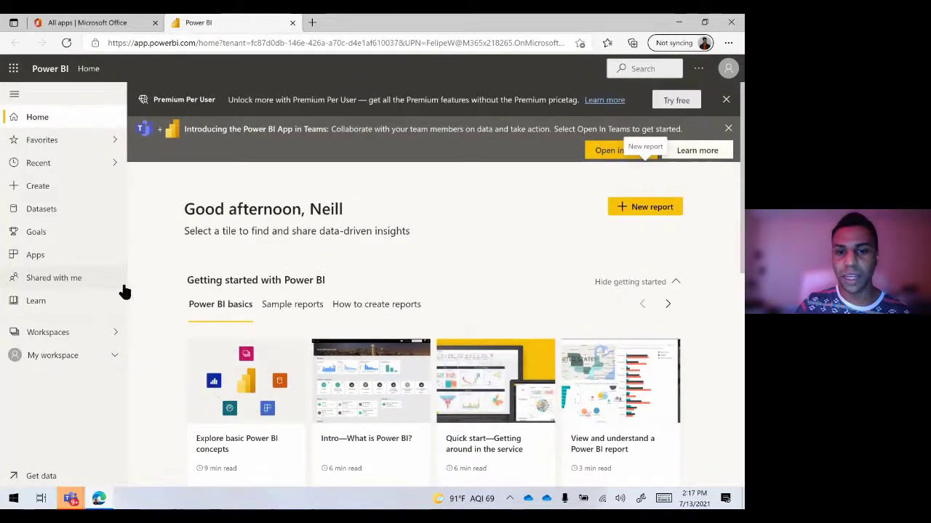
{"action": "left_click", "coordinate": [727, 130]}
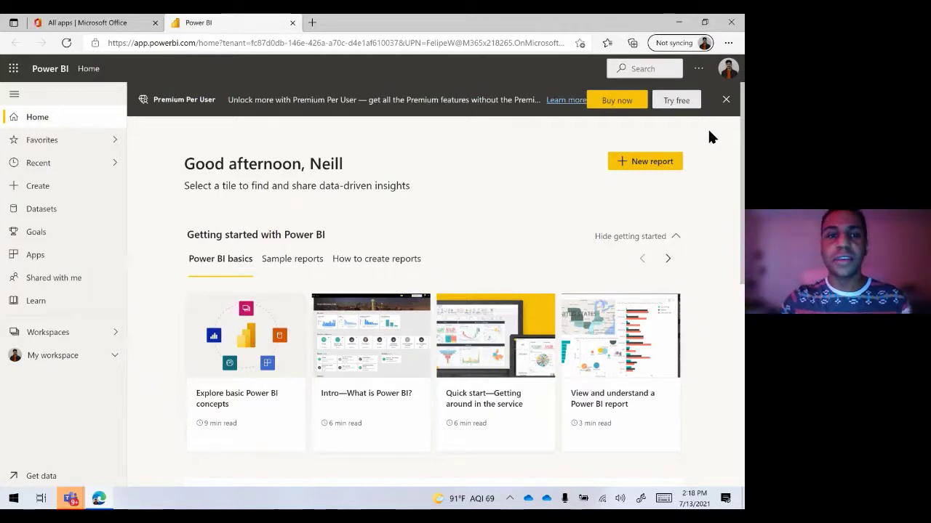
{"action": "left_click", "coordinate": [725, 99]}
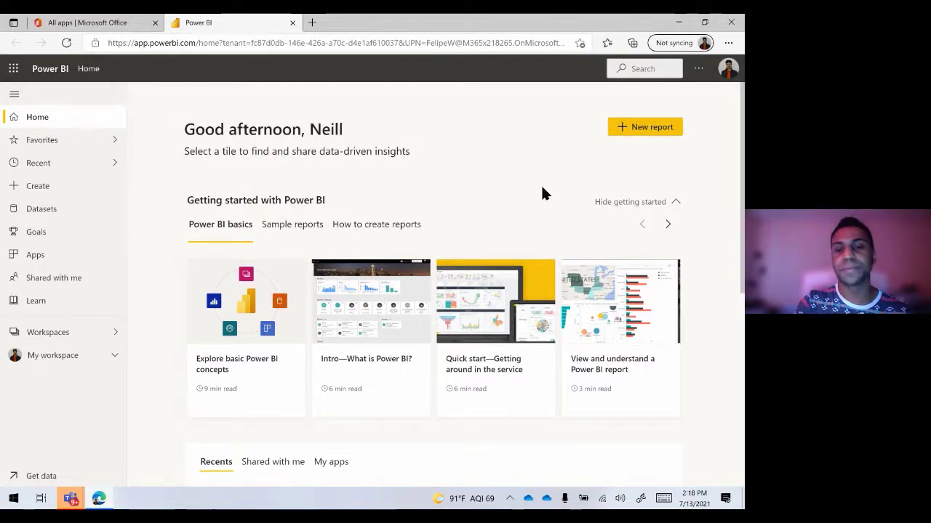
Review the content of the Power BI home page and of the Favorites and Recent pages
{"action": "scroll", "coordinate": [542, 193], "scroll_direction": "down", "scroll_amount": 4}
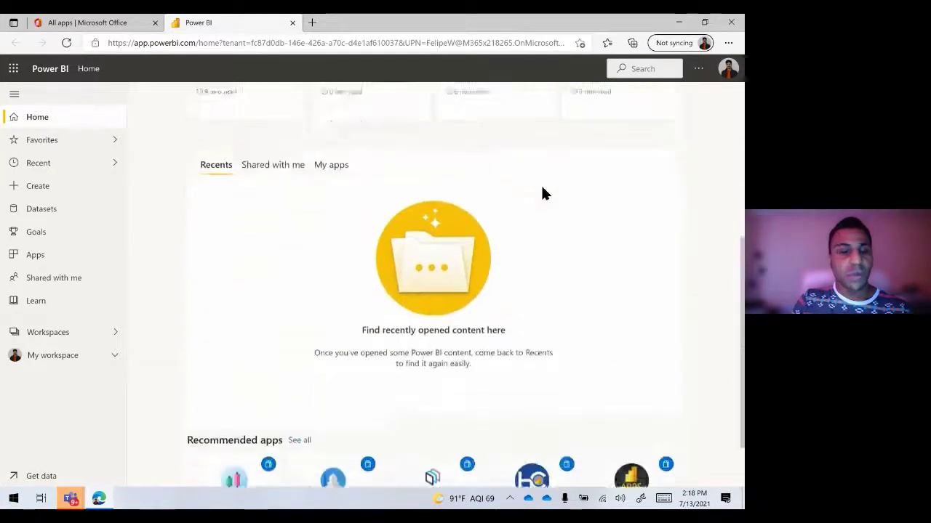
{"action": "scroll", "coordinate": [541, 193], "scroll_direction": "down", "scroll_amount": 1}
{"action": "scroll", "coordinate": [542, 192], "scroll_direction": "up", "scroll_amount": 5}
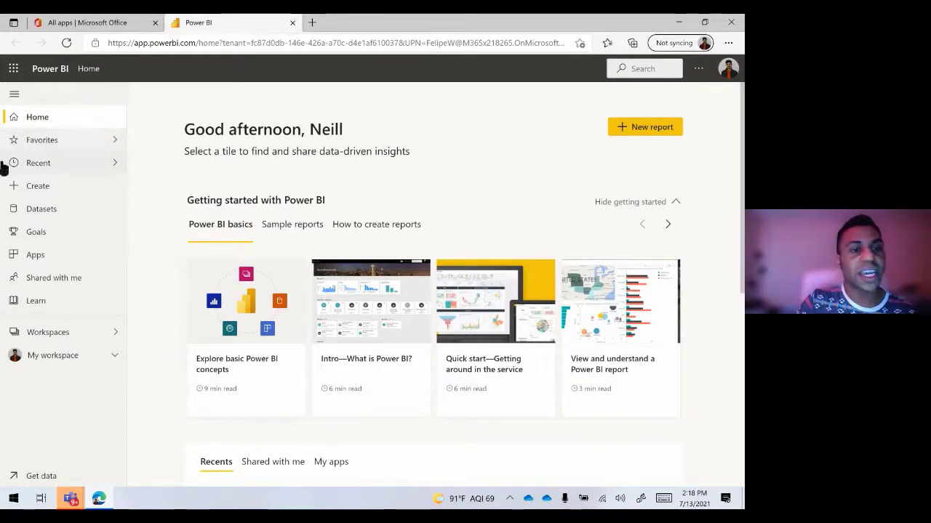
{"action": "left_click", "coordinate": [52, 142]}
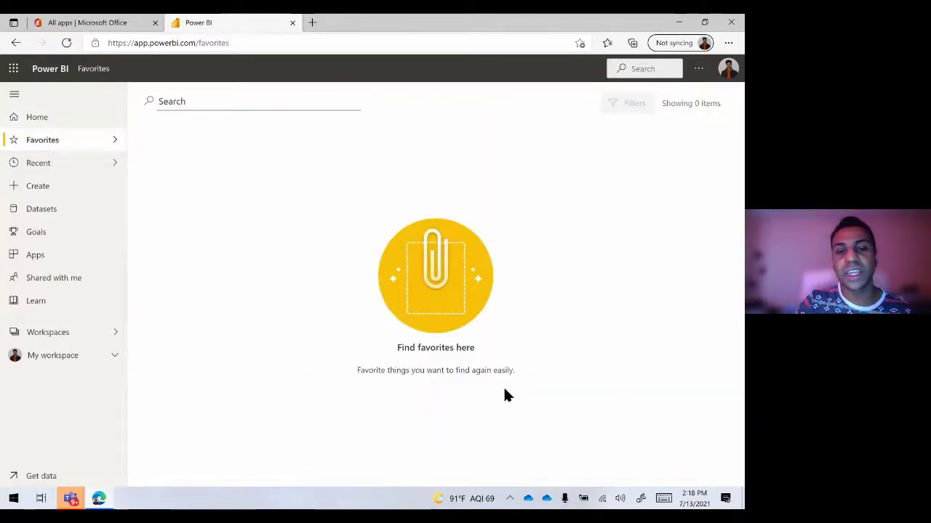
{"action": "left_click", "coordinate": [29, 166]}
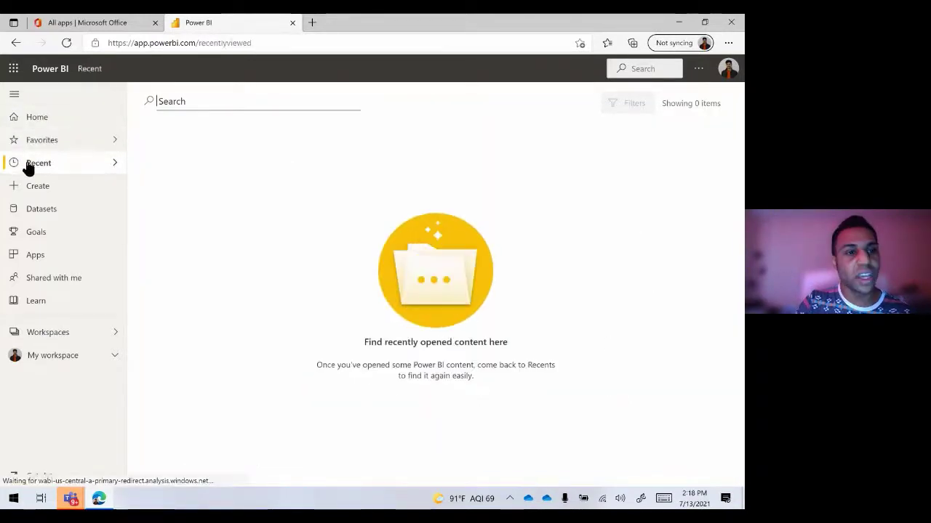
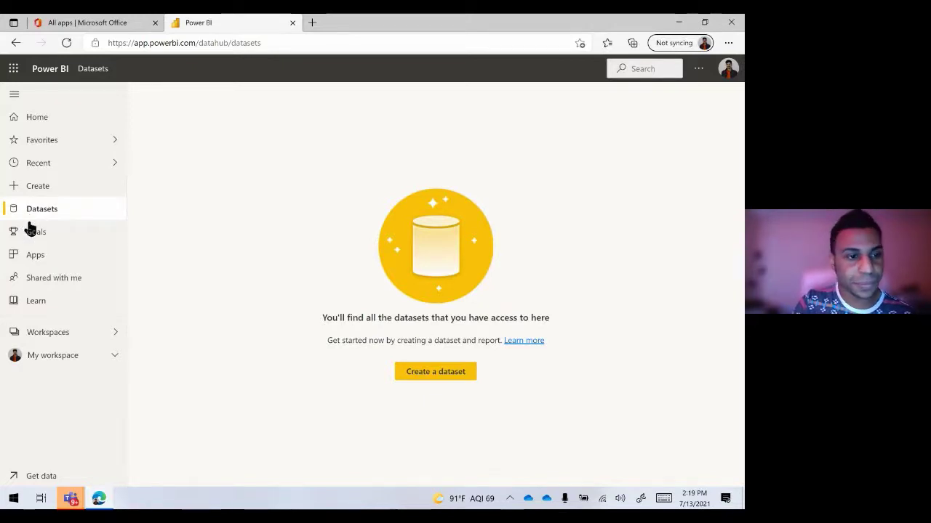
Open the Goals page and examine its scorecard area and the sample scorecards
{"action": "left_click", "coordinate": [28, 237]}
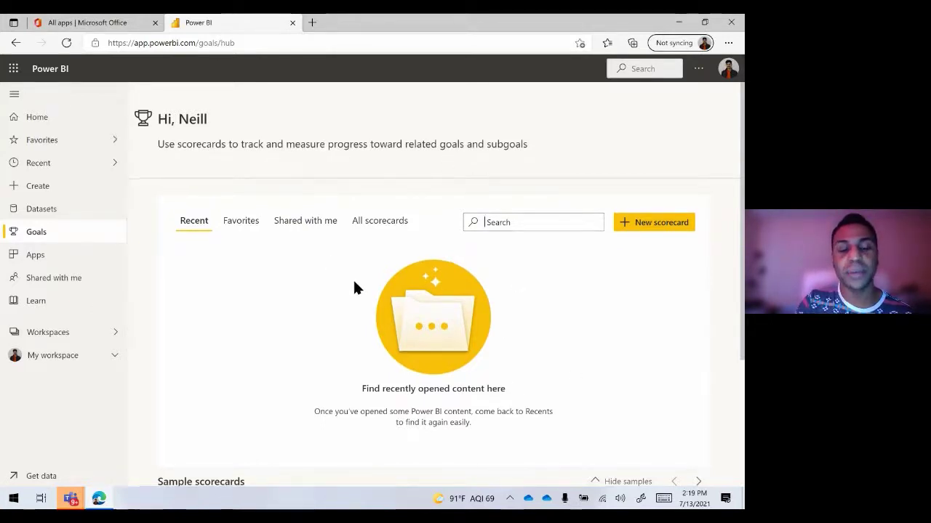
{"action": "scroll", "coordinate": [353, 283], "scroll_direction": "down", "scroll_amount": 2}
{"action": "scroll", "coordinate": [355, 283], "scroll_direction": "up", "scroll_amount": 2}
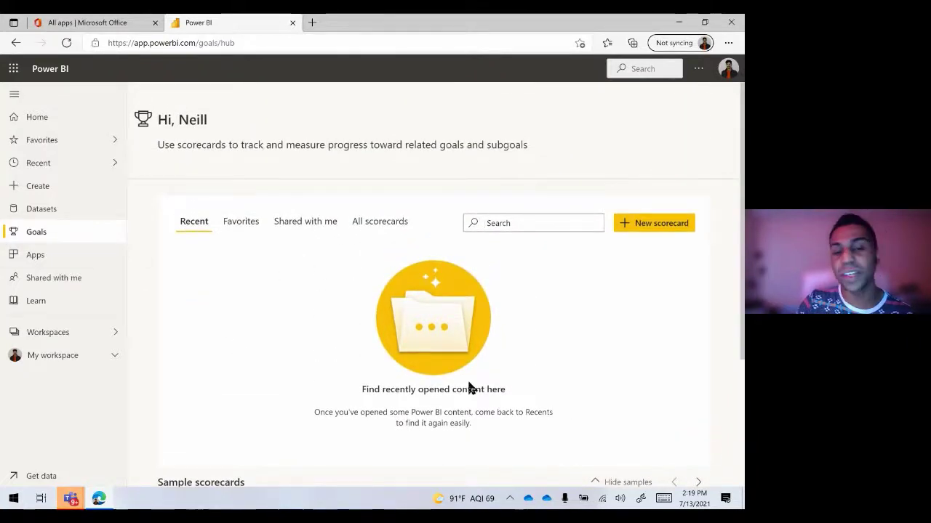
{"action": "scroll", "coordinate": [382, 369], "scroll_direction": "down", "scroll_amount": 2}
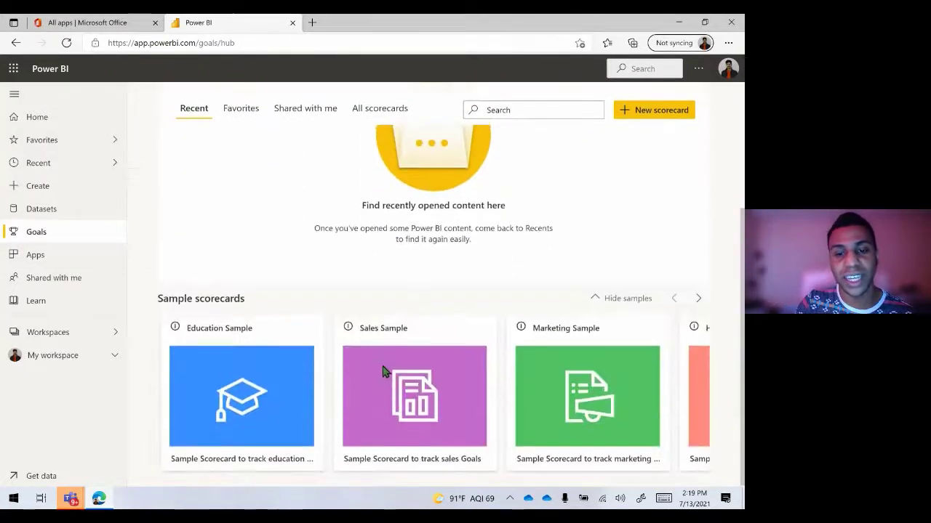
{"action": "scroll", "coordinate": [304, 295], "scroll_direction": "up", "scroll_amount": 2}
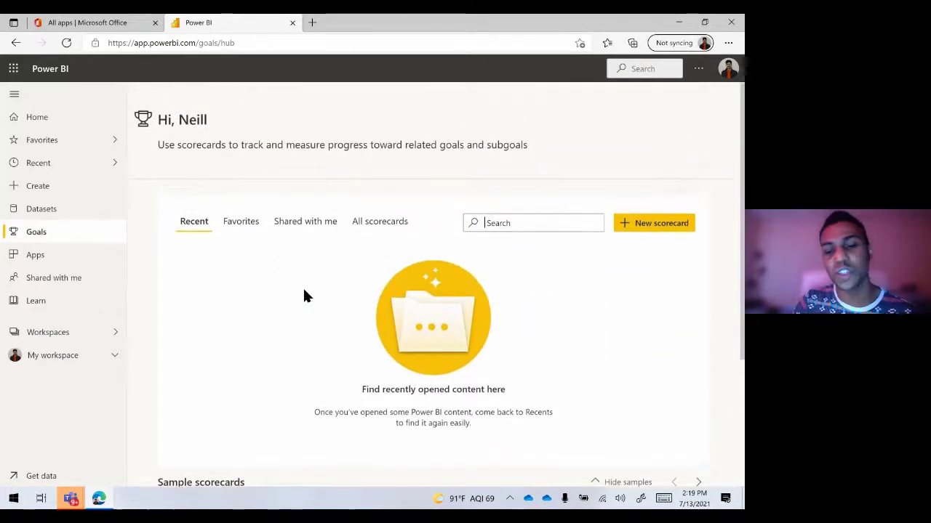
{"action": "scroll", "coordinate": [304, 295], "scroll_direction": "down", "scroll_amount": 3}
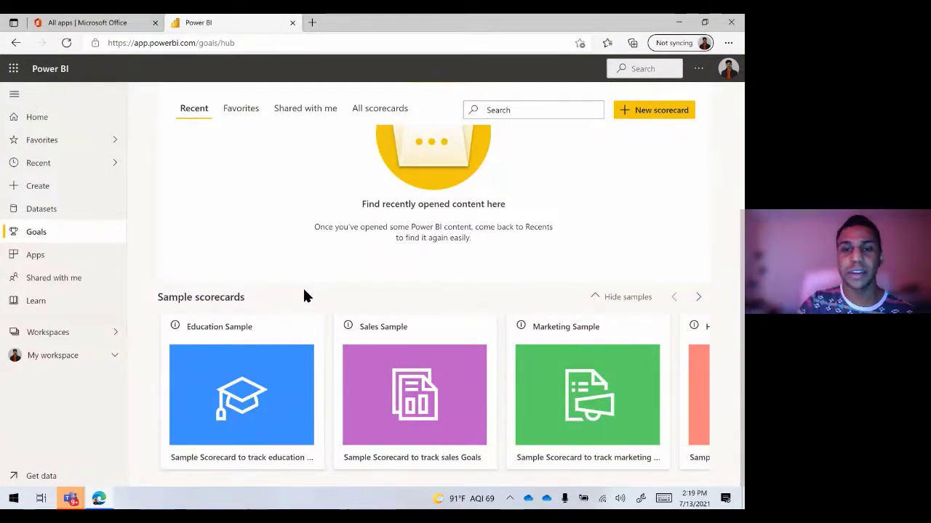
View the Apps page and the content listed as shared with the account
{"action": "left_click", "coordinate": [61, 260]}
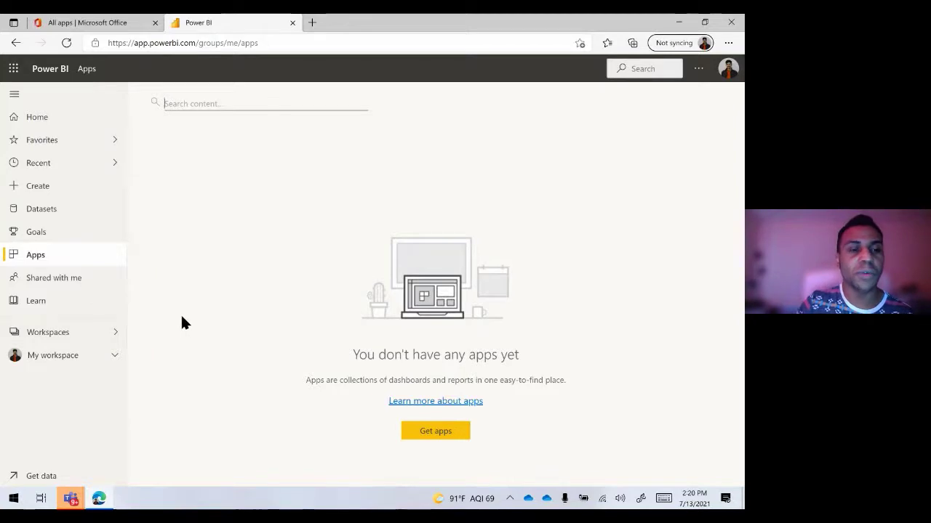
{"action": "left_click", "coordinate": [73, 290]}
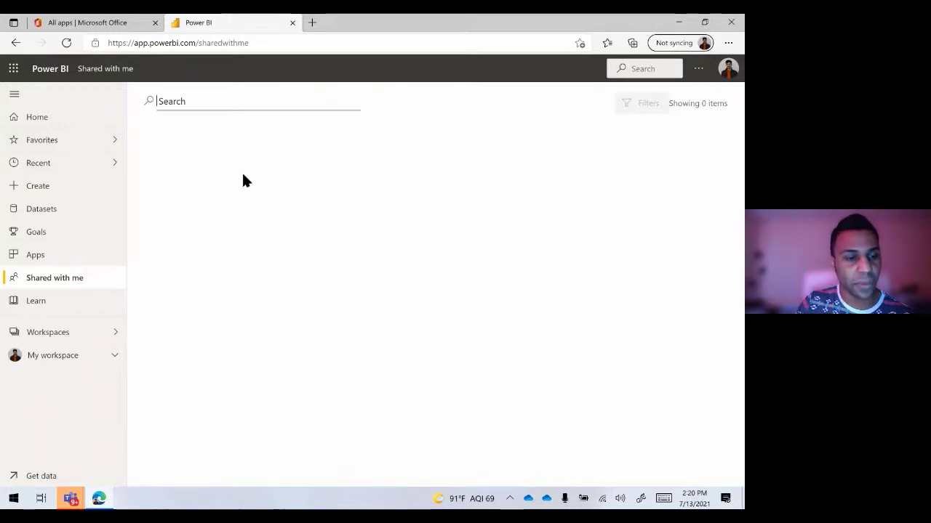
View the Learning center page and the contents of the Mark 8 Project Team and Sales and Marketing workspaces
{"action": "left_click", "coordinate": [46, 309]}
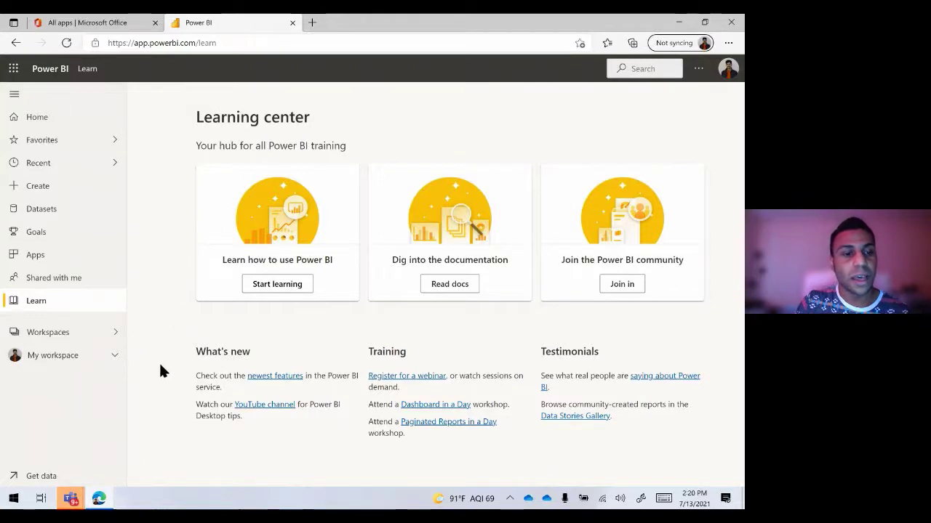
{"action": "left_click", "coordinate": [41, 339]}
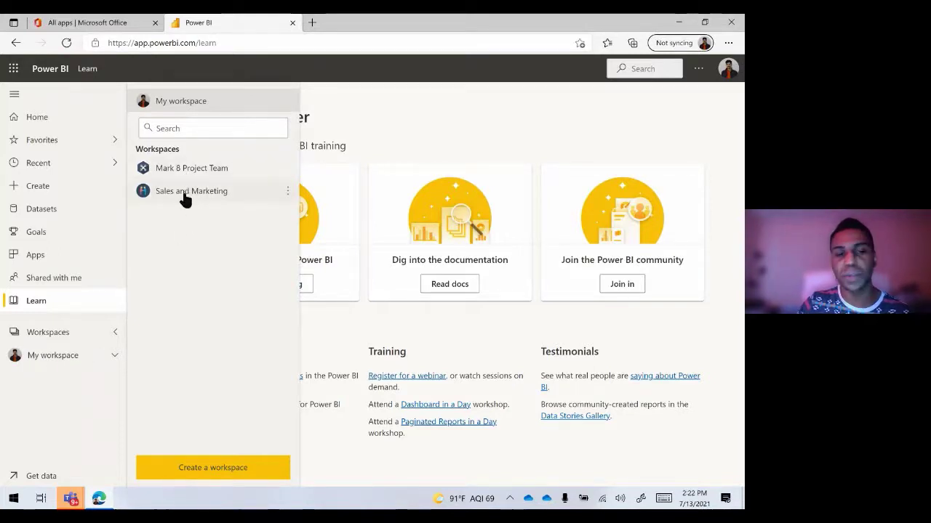
{"action": "left_click", "coordinate": [174, 169]}
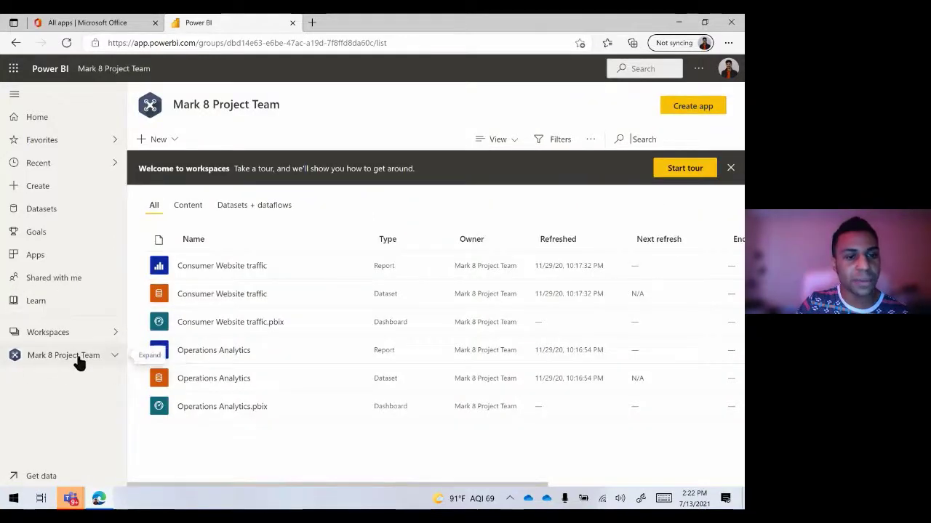
{"action": "left_click", "coordinate": [89, 336]}
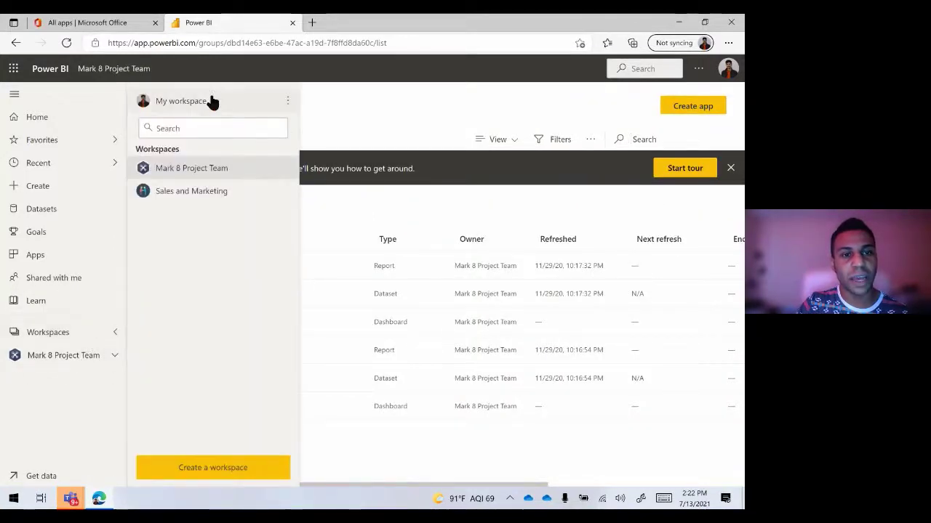
{"action": "left_click", "coordinate": [183, 190]}
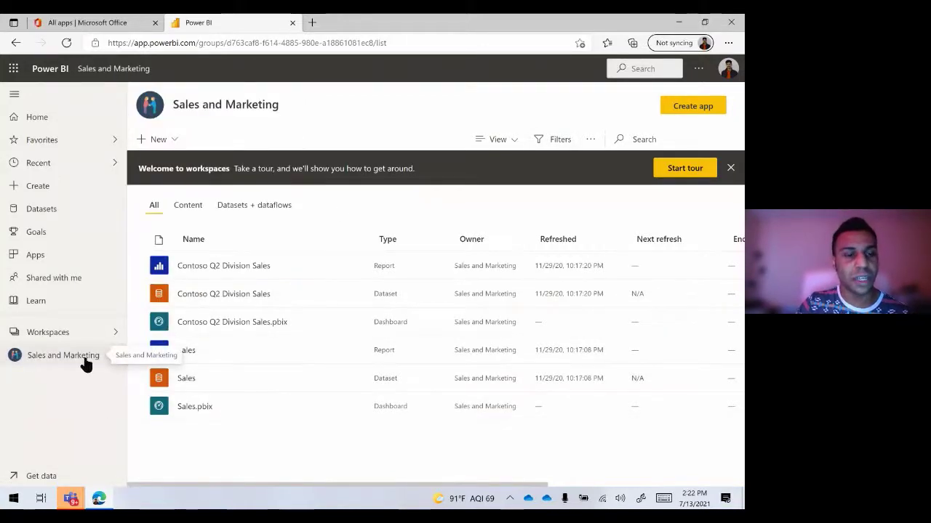
Open My workspace and dismiss its welcome tour banner
{"action": "left_click", "coordinate": [113, 336]}
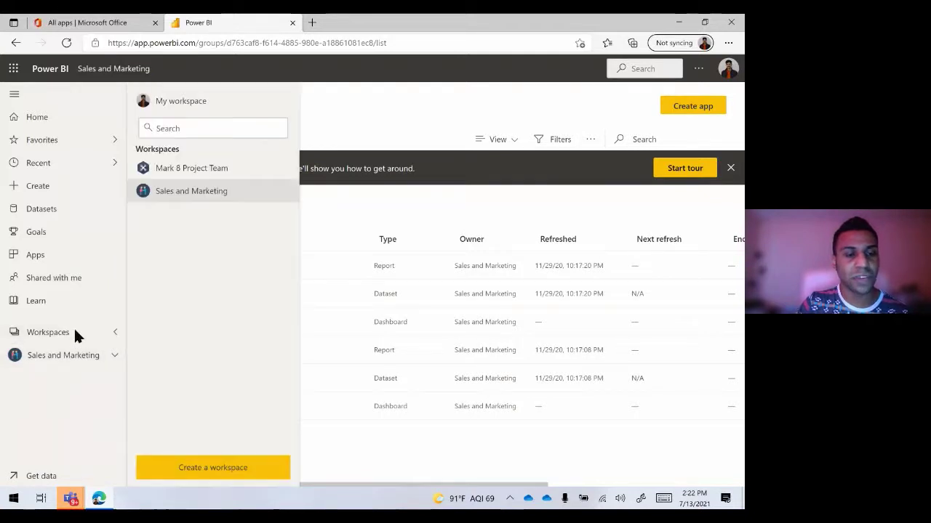
{"action": "left_click", "coordinate": [187, 107]}
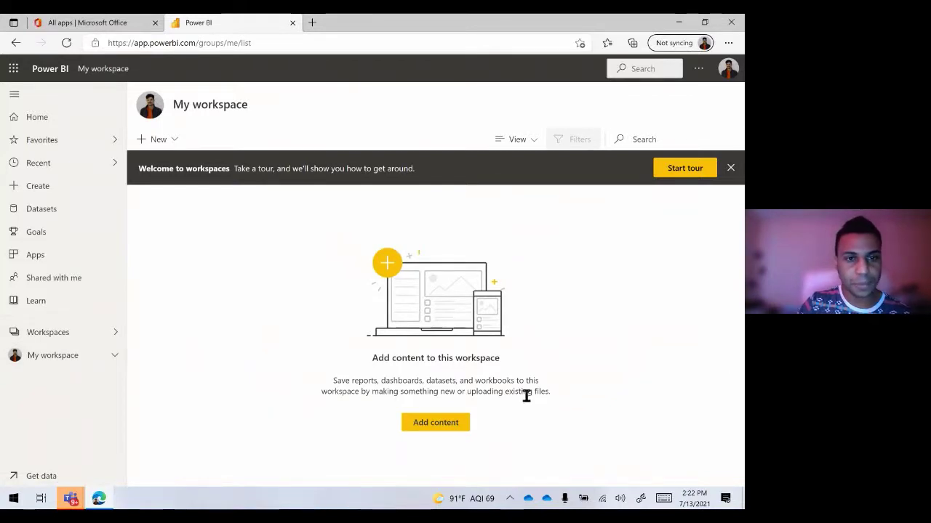
{"action": "left_click", "coordinate": [730, 171]}
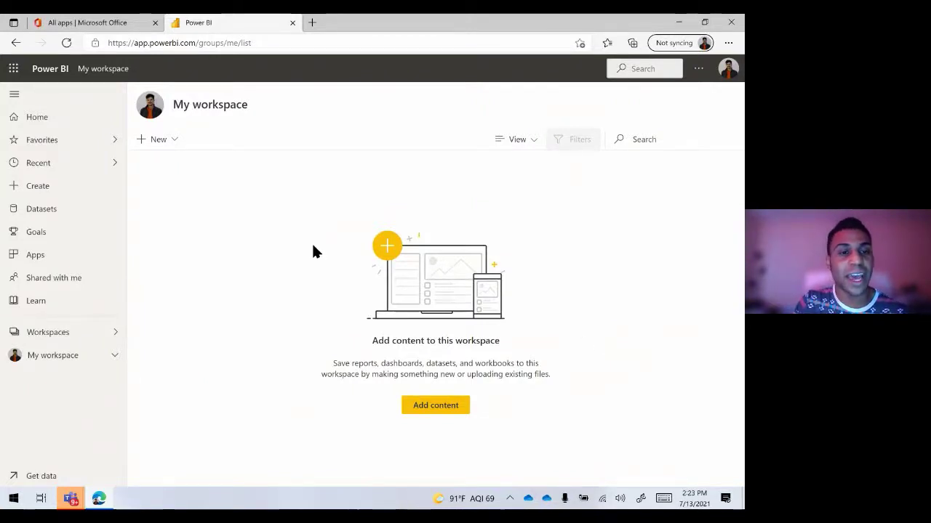
Start a new dataset in My workspace and get content from My organization to open the organizational apps
{"action": "left_click", "coordinate": [175, 155]}
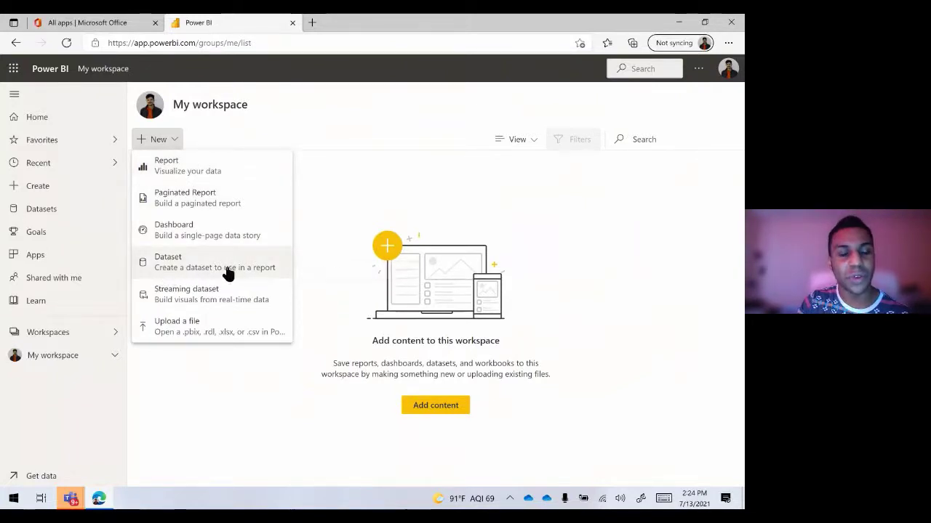
{"action": "left_click", "coordinate": [158, 269]}
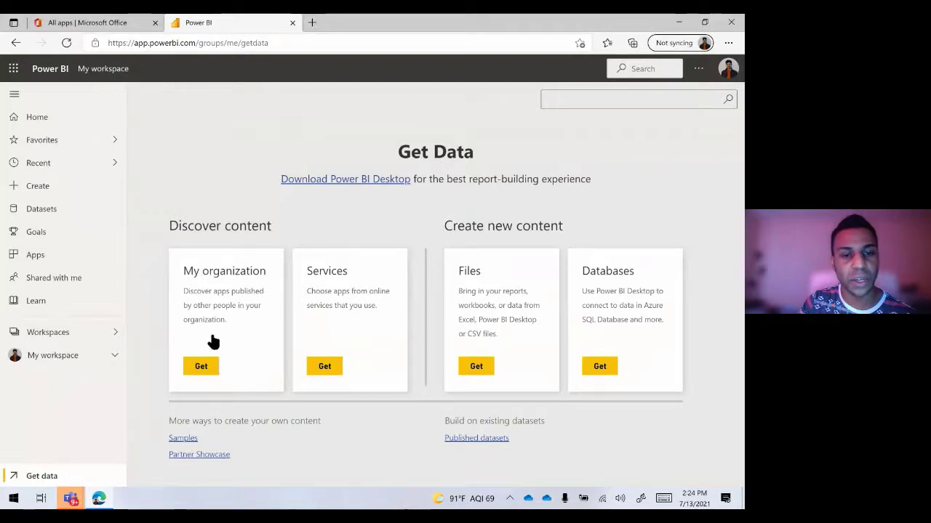
{"action": "left_click", "coordinate": [207, 368]}
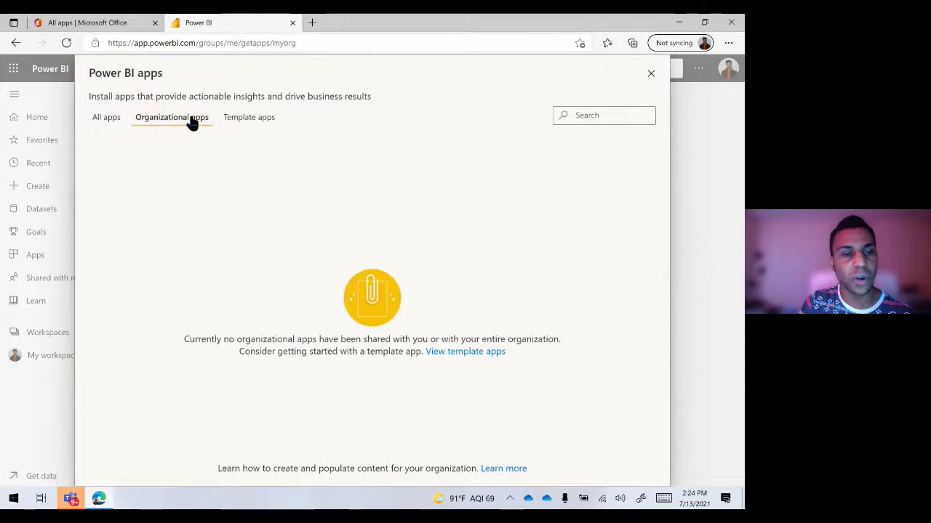
Browse the template apps offered in the Power BI apps catalogue
{"action": "left_click", "coordinate": [254, 122]}
{"action": "scroll", "coordinate": [325, 329], "scroll_direction": "down", "scroll_amount": 1}
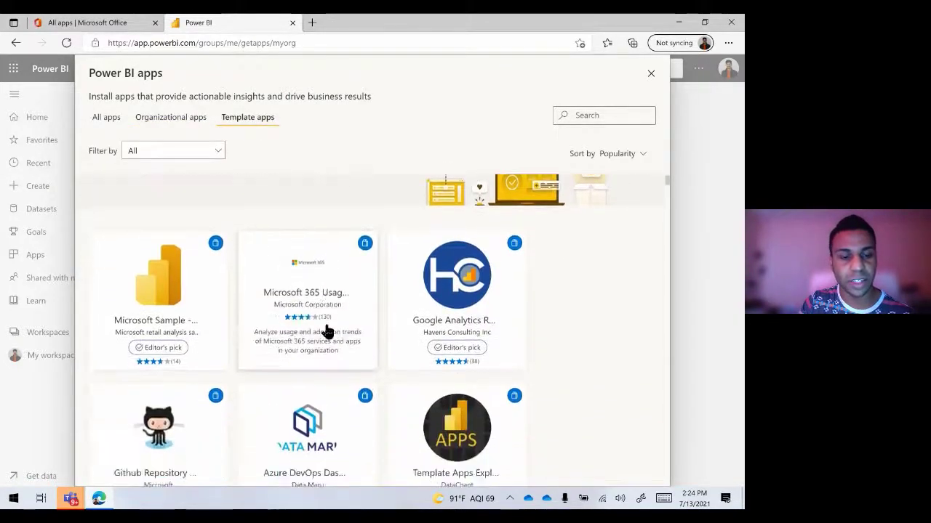
{"action": "scroll", "coordinate": [327, 331], "scroll_direction": "down", "scroll_amount": 4}
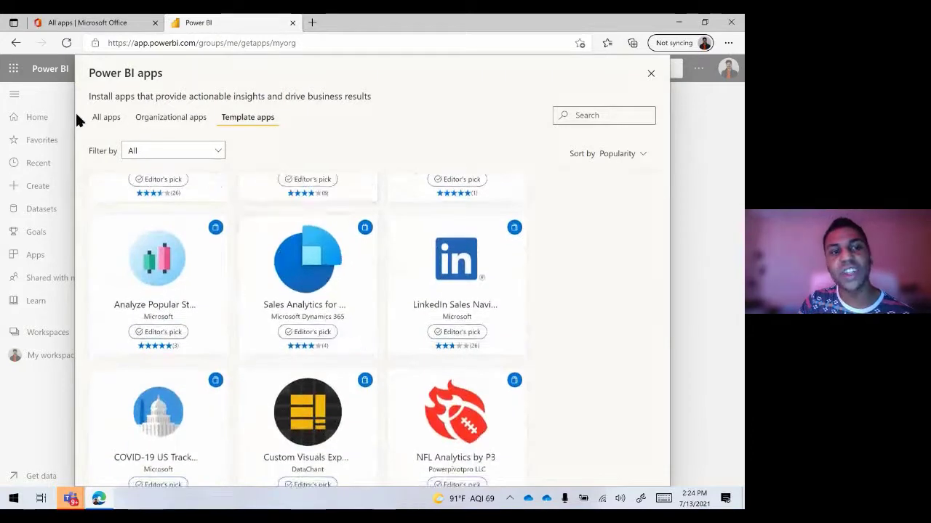
Switch the Power BI apps catalogue to all apps and examine the range of apps available for installation
{"action": "left_click", "coordinate": [106, 119]}
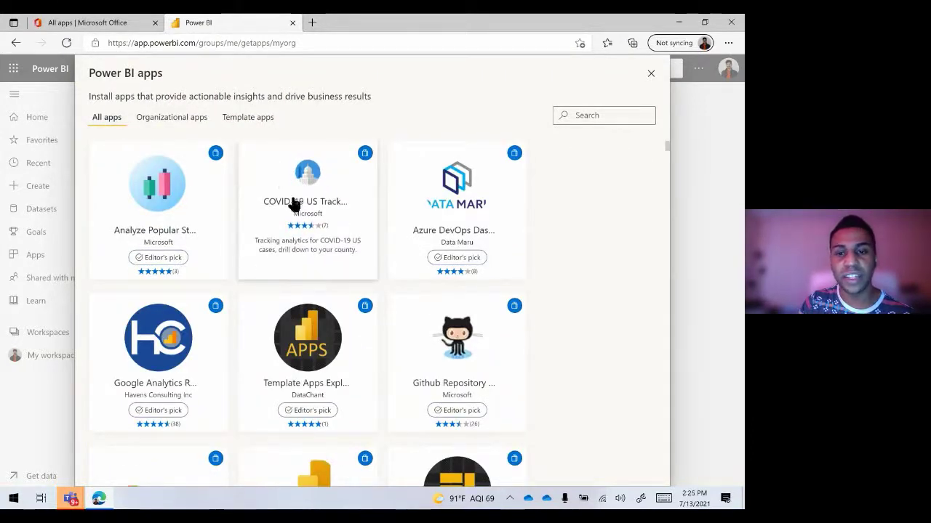
{"action": "scroll", "coordinate": [291, 203], "scroll_direction": "down", "scroll_amount": 9}
{"action": "scroll", "coordinate": [289, 211], "scroll_direction": "up", "scroll_amount": 8}
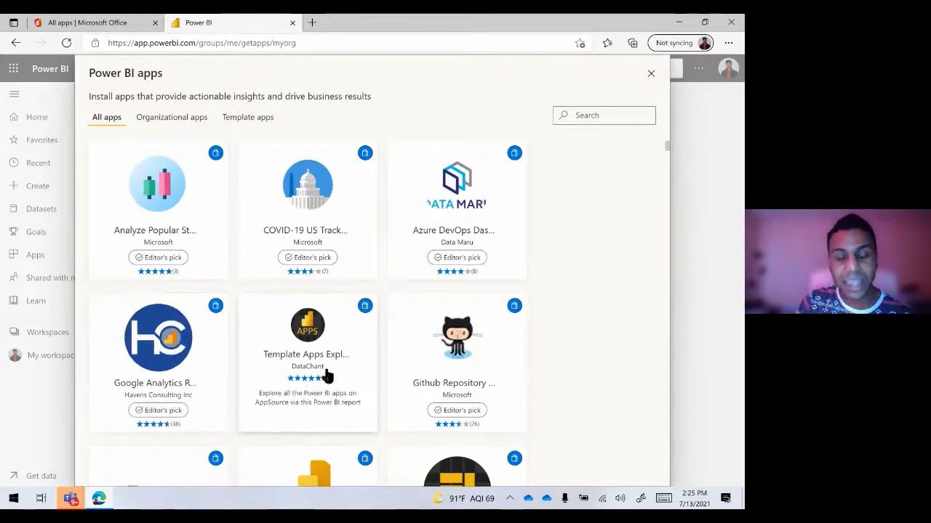
{"action": "scroll", "coordinate": [555, 351], "scroll_direction": "down", "scroll_amount": 3}
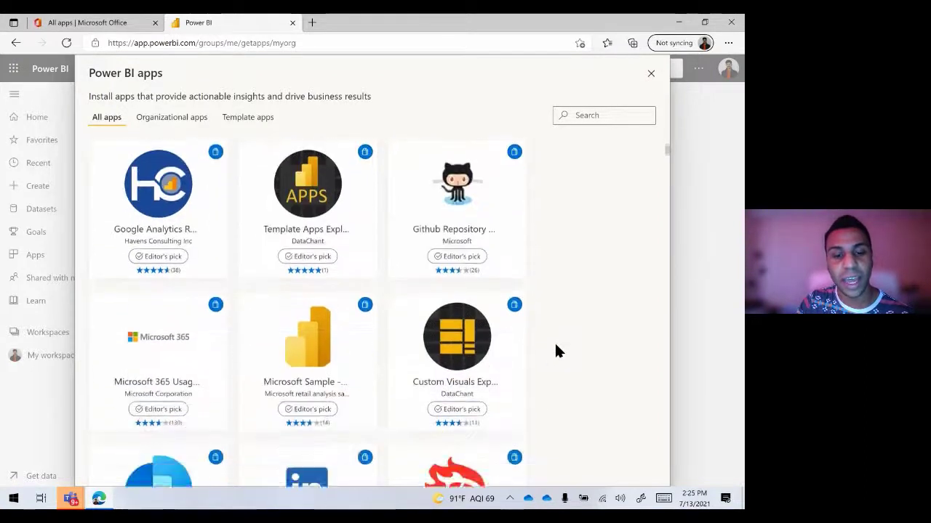
{"action": "scroll", "coordinate": [555, 351], "scroll_direction": "down", "scroll_amount": 1}
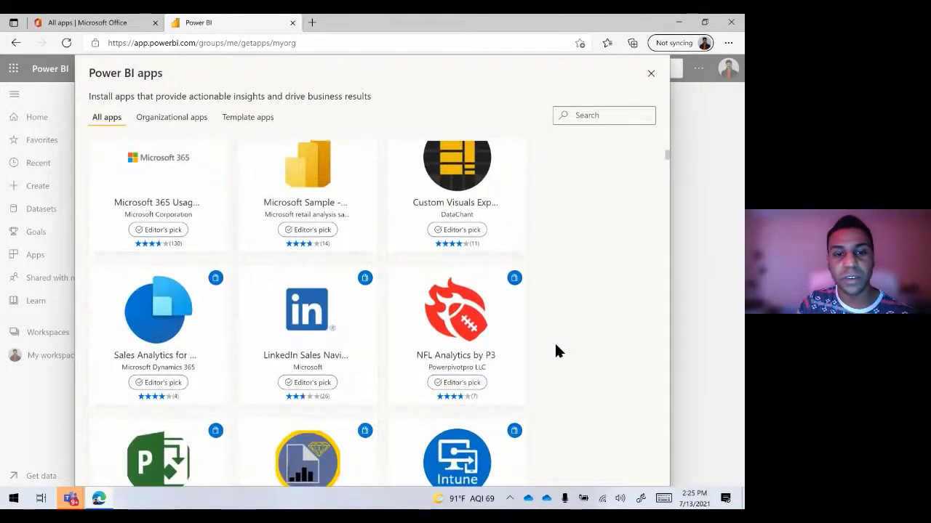
{"action": "scroll", "coordinate": [554, 351], "scroll_direction": "up", "scroll_amount": 1}
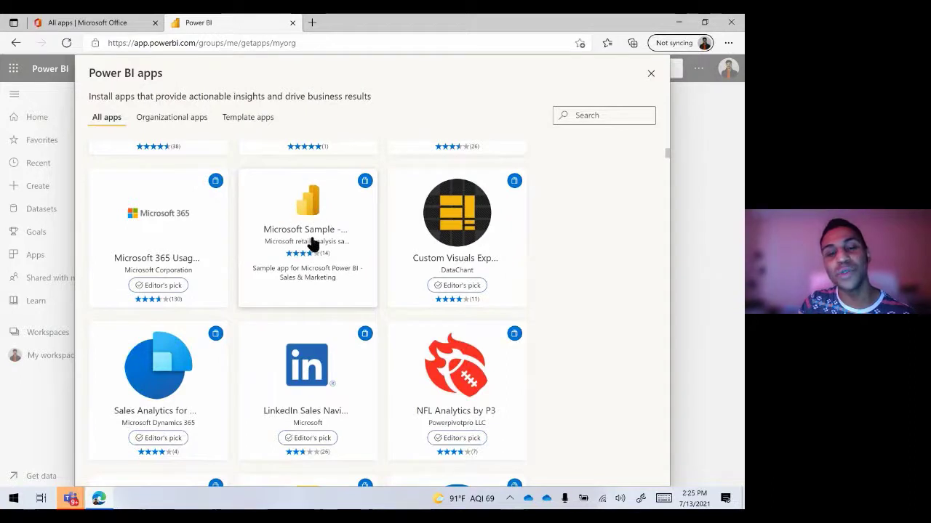
{"action": "scroll", "coordinate": [314, 240], "scroll_direction": "down", "scroll_amount": 3}
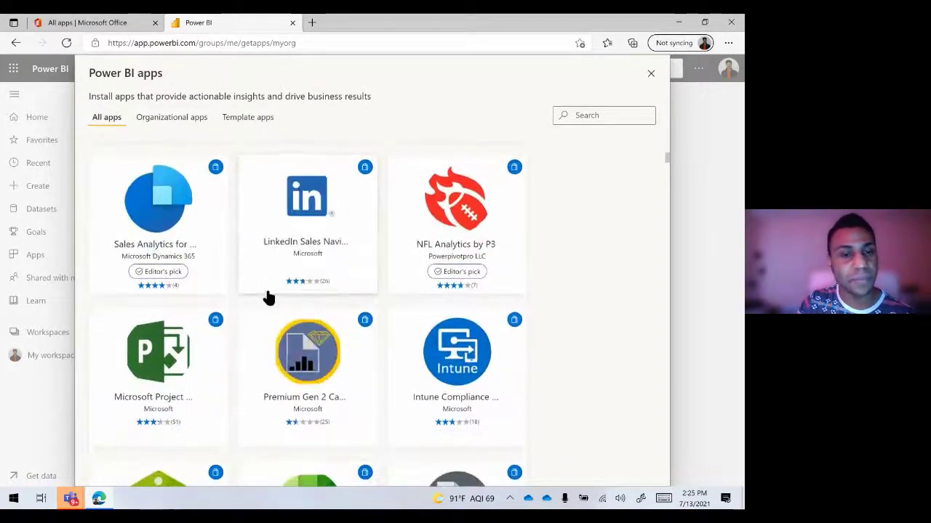
{"action": "scroll", "coordinate": [376, 354], "scroll_direction": "down", "scroll_amount": 3}
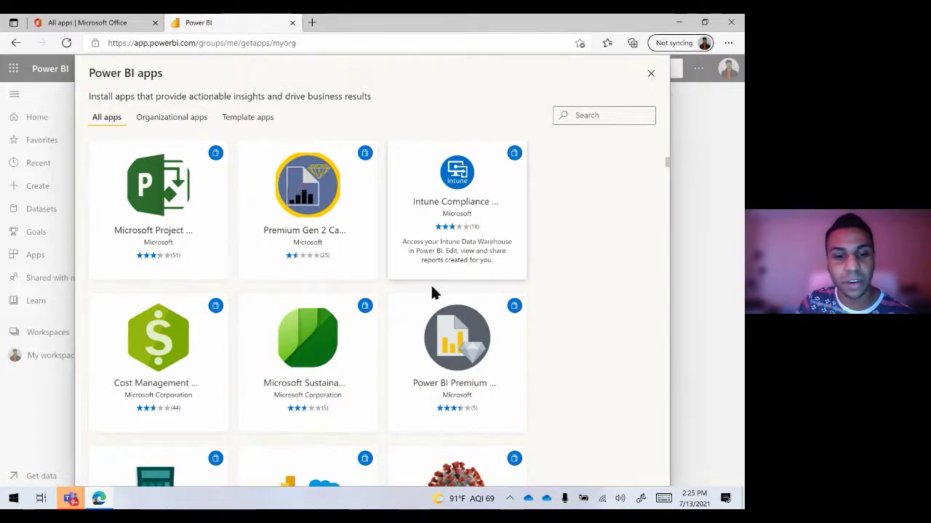
{"action": "scroll", "coordinate": [361, 353], "scroll_direction": "down", "scroll_amount": 4}
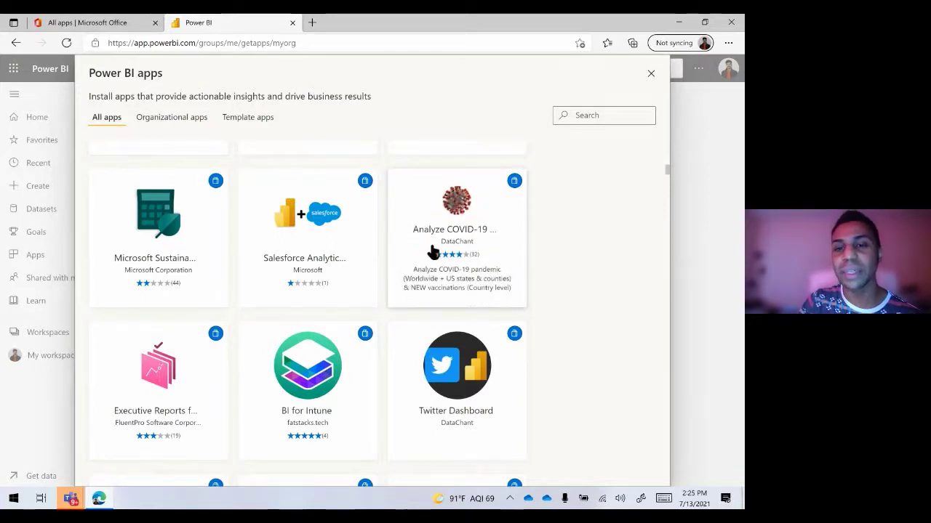
{"action": "scroll", "coordinate": [225, 368], "scroll_direction": "down", "scroll_amount": 5}
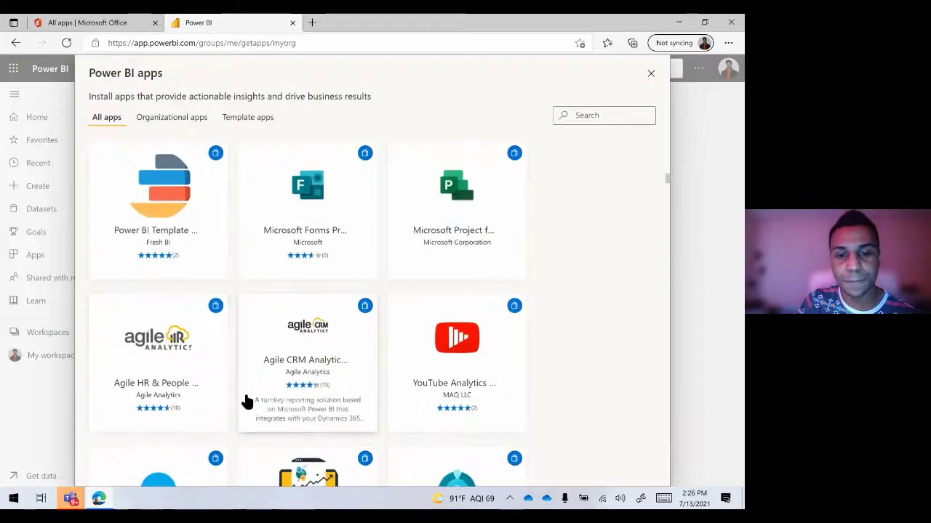
{"action": "scroll", "coordinate": [255, 403], "scroll_direction": "down", "scroll_amount": 3}
{"action": "scroll", "coordinate": [266, 406], "scroll_direction": "up", "scroll_amount": 2}
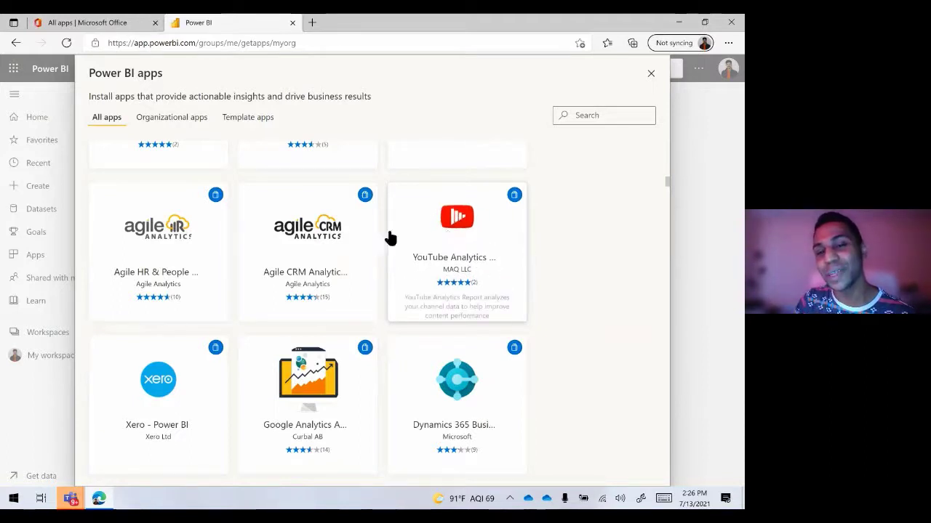
{"action": "scroll", "coordinate": [445, 251], "scroll_direction": "down", "scroll_amount": 5}
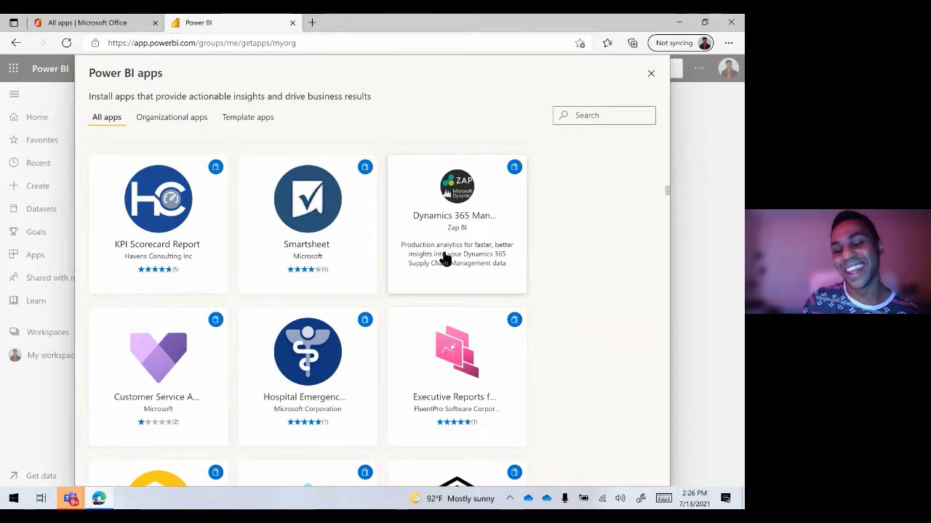
{"action": "scroll", "coordinate": [445, 260], "scroll_direction": "up", "scroll_amount": 3}
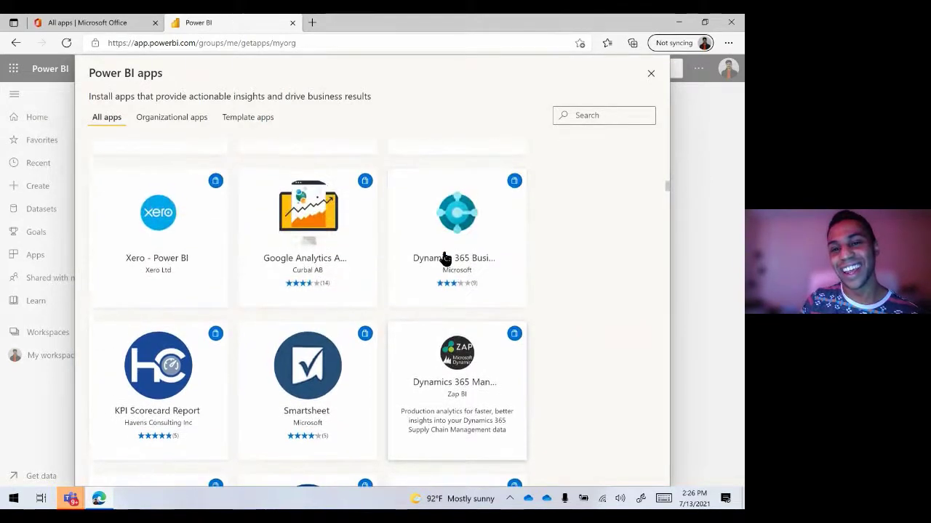
{"action": "scroll", "coordinate": [446, 259], "scroll_direction": "up", "scroll_amount": 2}
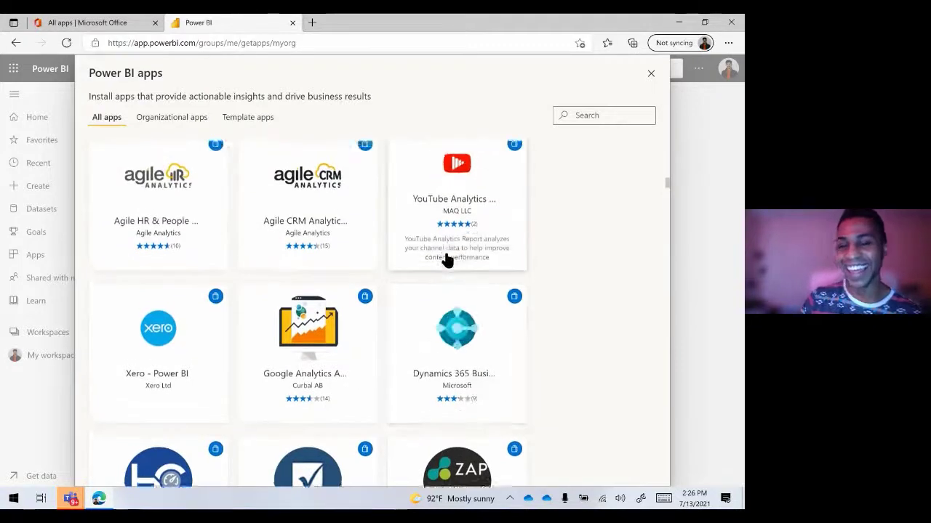
{"action": "scroll", "coordinate": [441, 293], "scroll_direction": "down", "scroll_amount": 5}
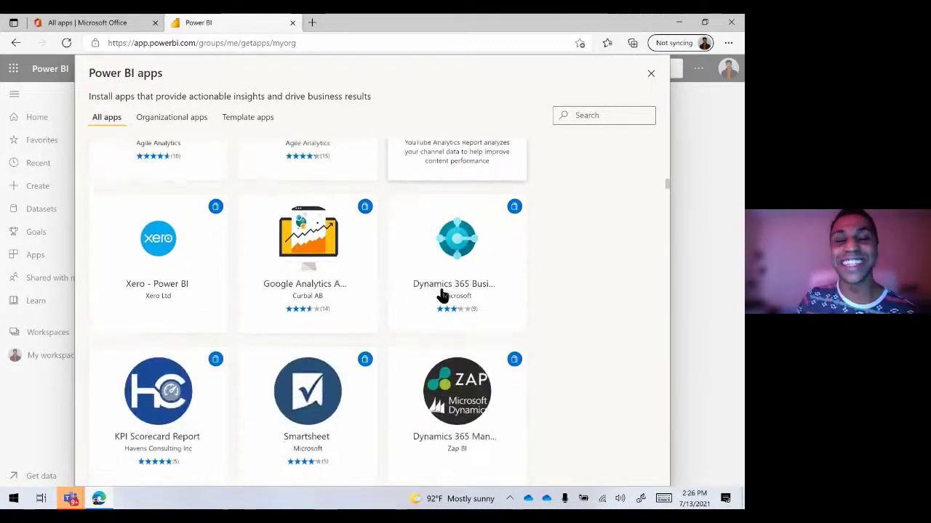
{"action": "scroll", "coordinate": [441, 294], "scroll_direction": "down", "scroll_amount": 2}
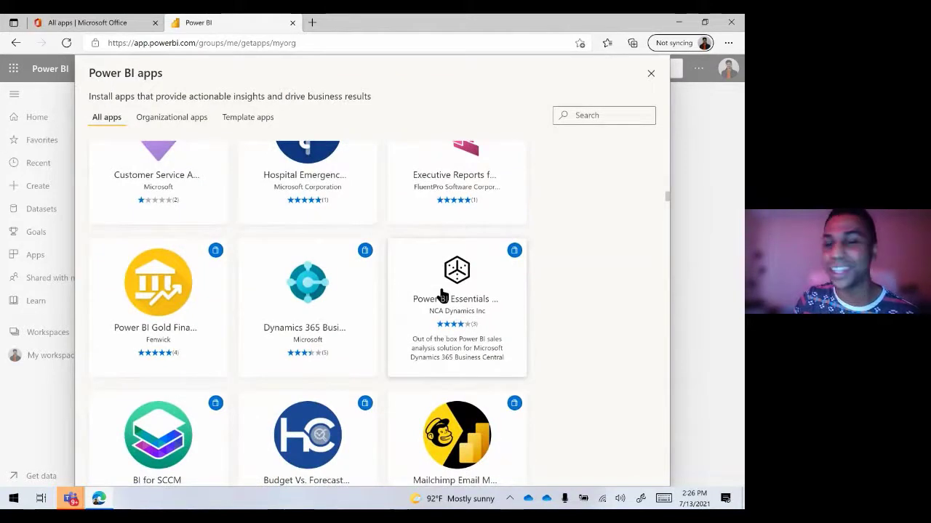
{"action": "scroll", "coordinate": [442, 295], "scroll_direction": "down", "scroll_amount": 3}
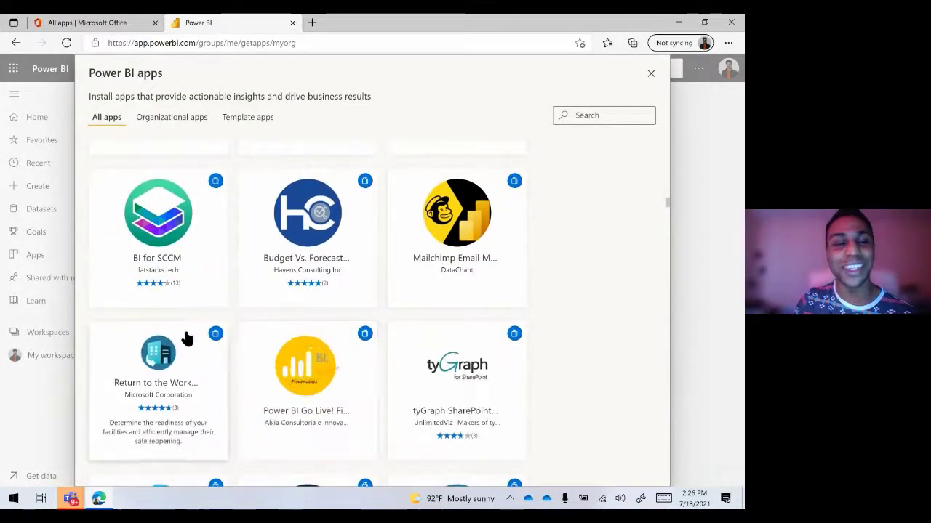
{"action": "scroll", "coordinate": [206, 327], "scroll_direction": "down", "scroll_amount": 3}
{"action": "scroll", "coordinate": [207, 329], "scroll_direction": "down", "scroll_amount": 1}
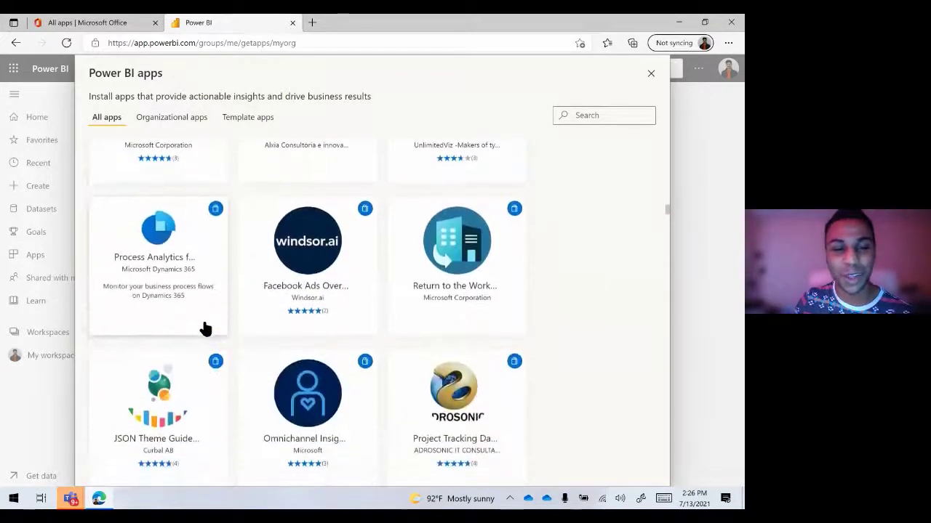
{"action": "scroll", "coordinate": [205, 328], "scroll_direction": "down", "scroll_amount": 8}
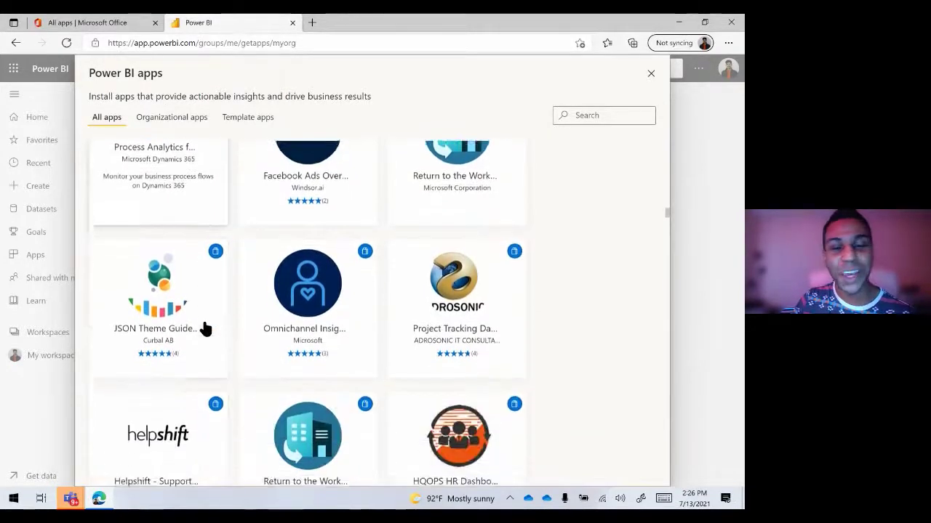
{"action": "scroll", "coordinate": [206, 329], "scroll_direction": "down", "scroll_amount": 12}
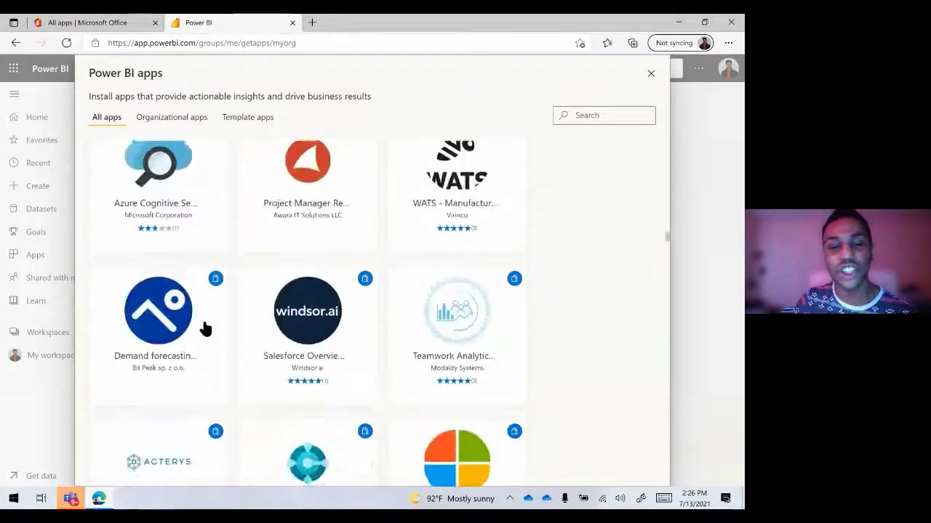
{"action": "scroll", "coordinate": [205, 328], "scroll_direction": "down", "scroll_amount": 10}
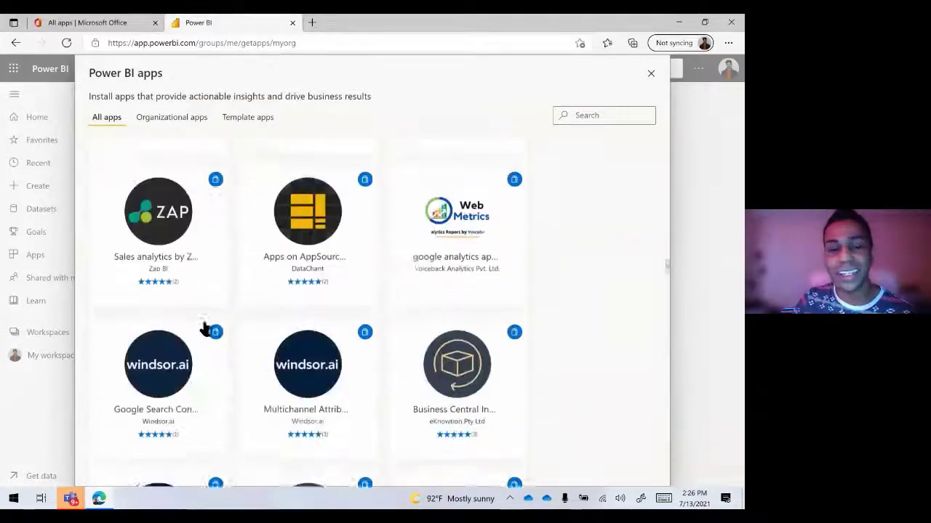
{"action": "scroll", "coordinate": [205, 329], "scroll_direction": "down", "scroll_amount": 10}
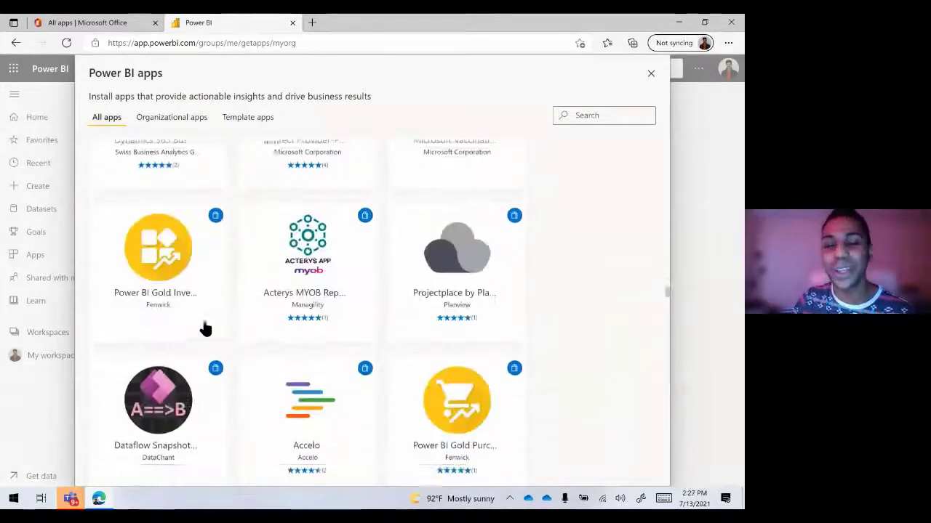
{"action": "scroll", "coordinate": [206, 329], "scroll_direction": "down", "scroll_amount": 12}
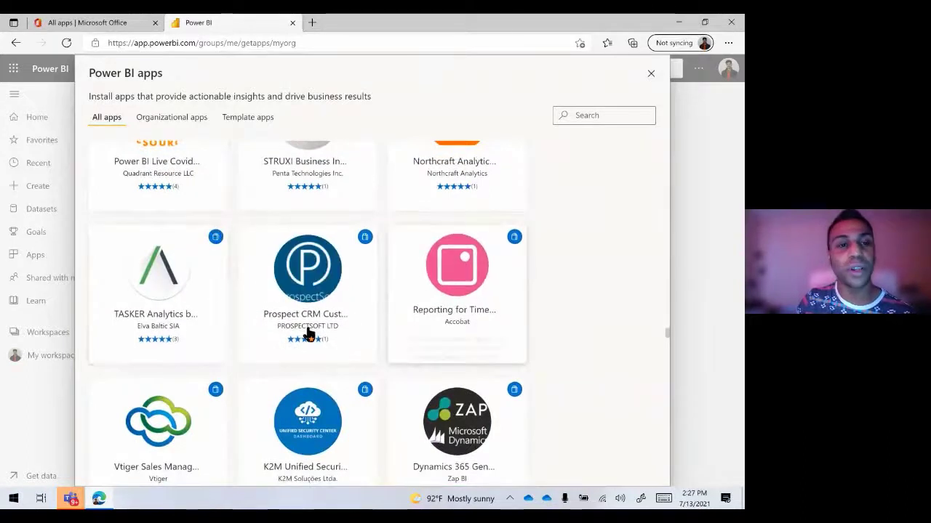
Leave the organizational apps catalogue, browse the template apps offered under Services, and return to Get Data
{"action": "left_click", "coordinate": [650, 74]}
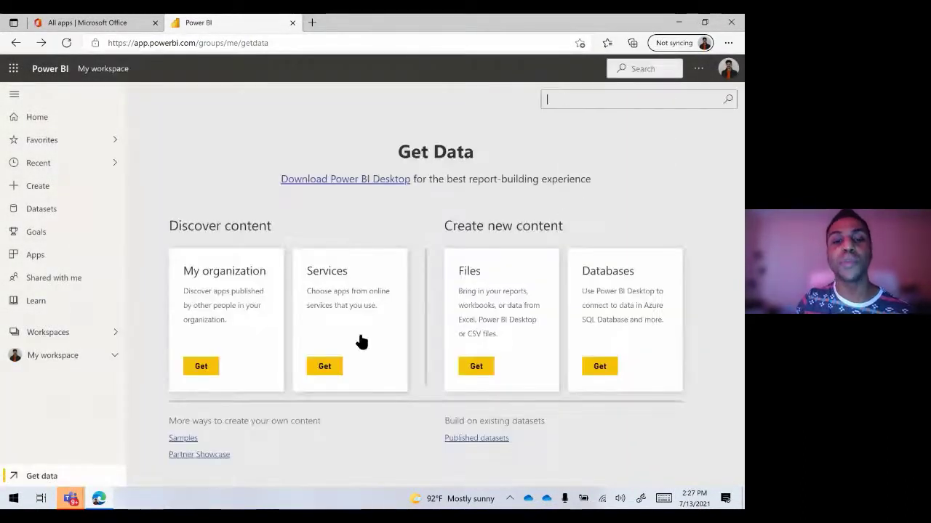
{"action": "left_click", "coordinate": [333, 369]}
{"action": "scroll", "coordinate": [409, 245], "scroll_direction": "down", "scroll_amount": 5}
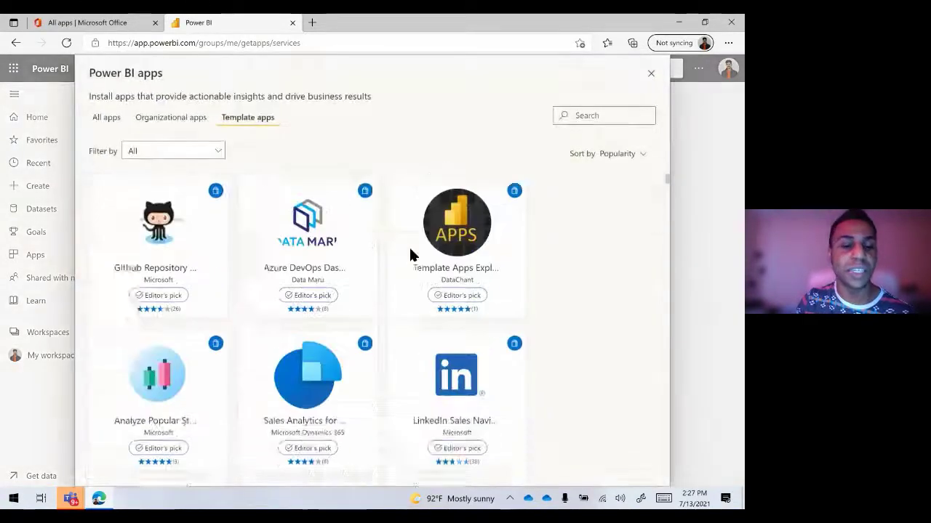
{"action": "left_click", "coordinate": [650, 73]}
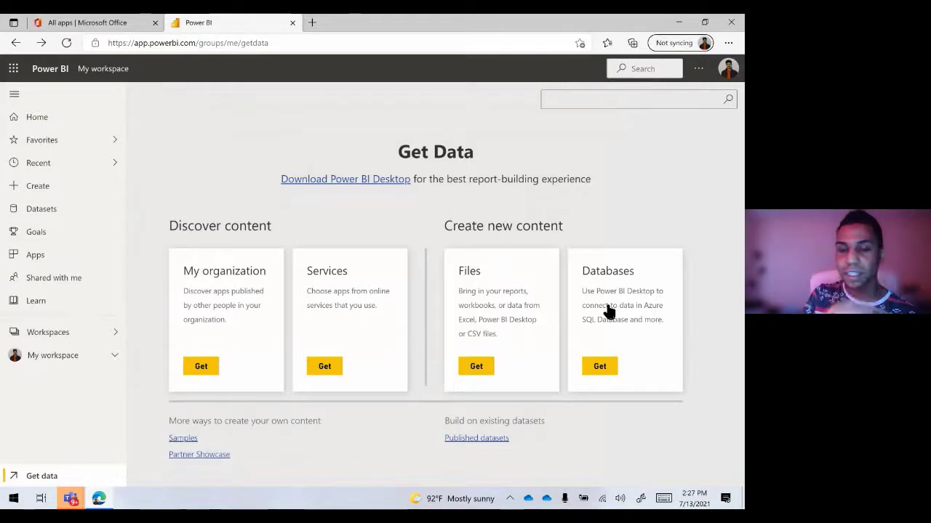
View the Files and the Databases & More sources available for creating new content
{"action": "left_click", "coordinate": [478, 371]}
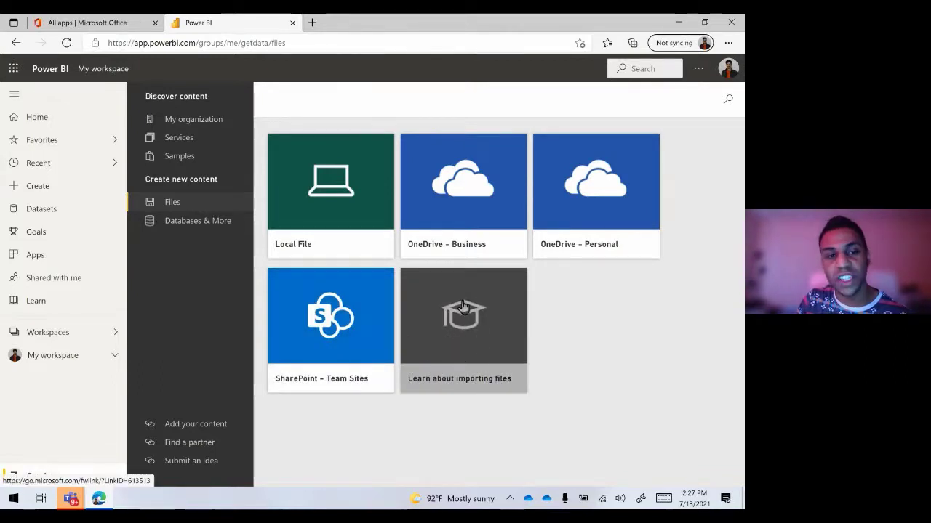
{"action": "left_click", "coordinate": [216, 229]}
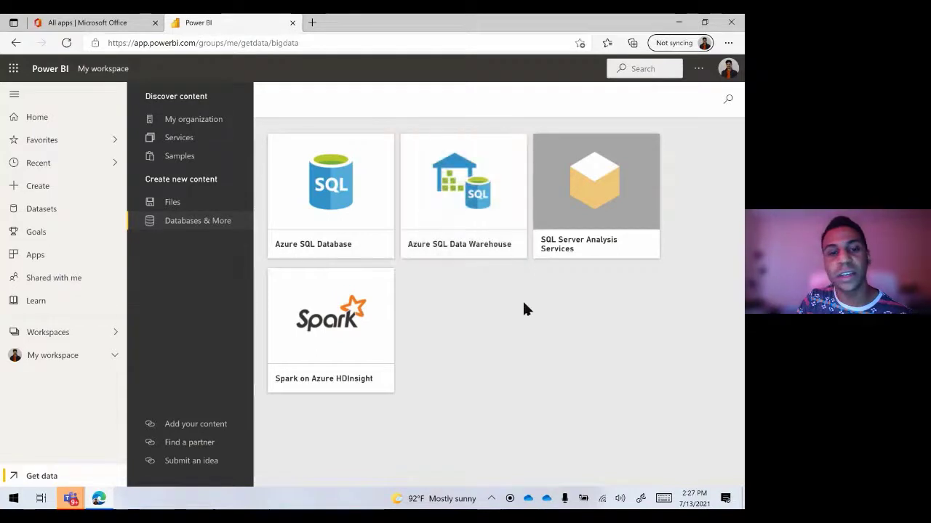
{"action": "left_click", "coordinate": [227, 205]}
Check the My organization and Services app catalogues under Discover content, closing each one again
{"action": "left_click", "coordinate": [201, 123]}
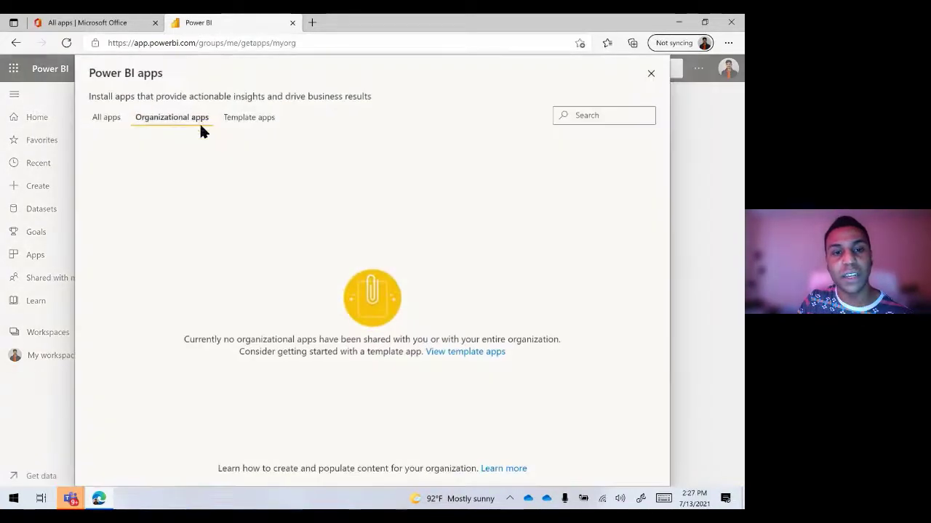
{"action": "left_click", "coordinate": [651, 74]}
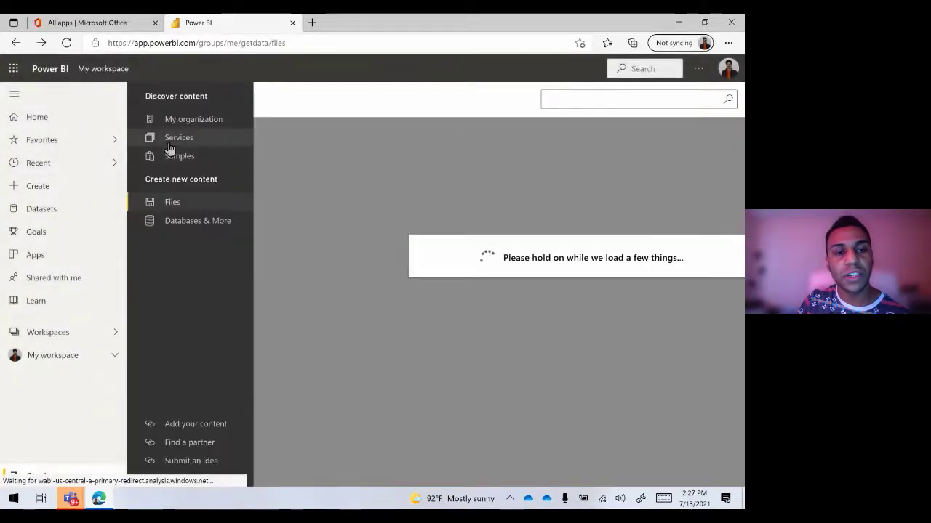
{"action": "left_click", "coordinate": [169, 146]}
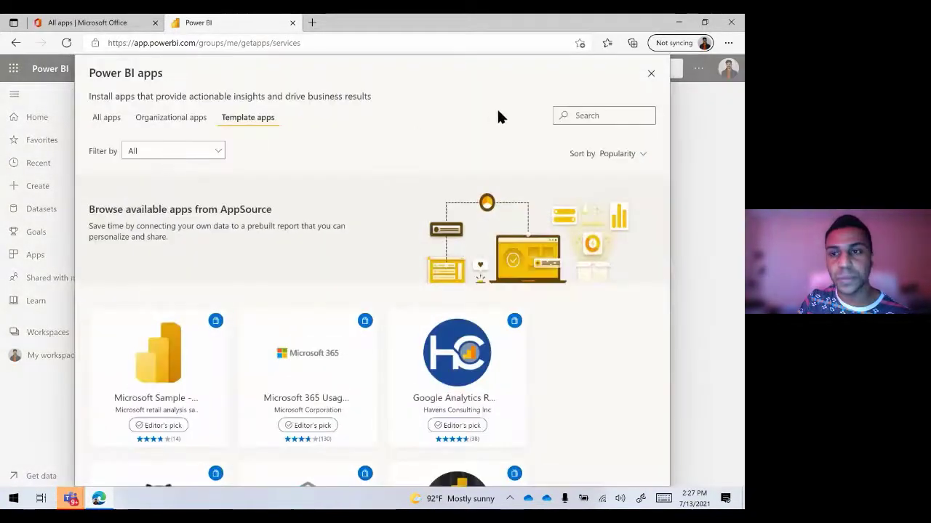
{"action": "left_click", "coordinate": [645, 76]}
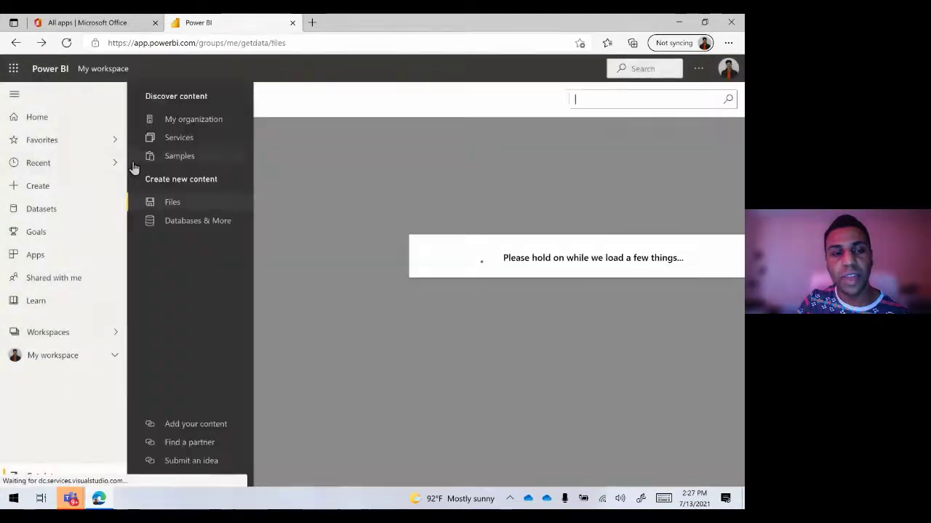
Browse the Samples content in Get Data and add the IT Spend Analysis Sample to My workspace
{"action": "left_click", "coordinate": [159, 167]}
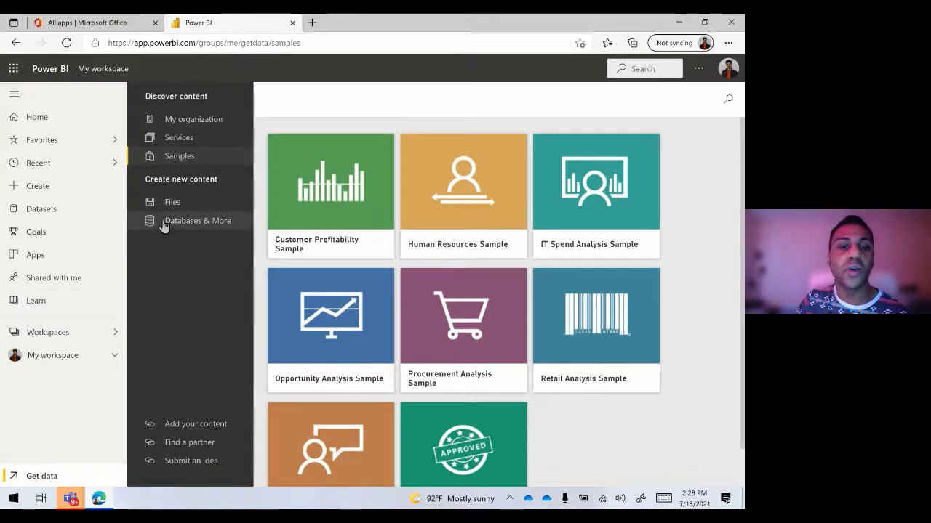
{"action": "scroll", "coordinate": [430, 241], "scroll_direction": "down", "scroll_amount": 1}
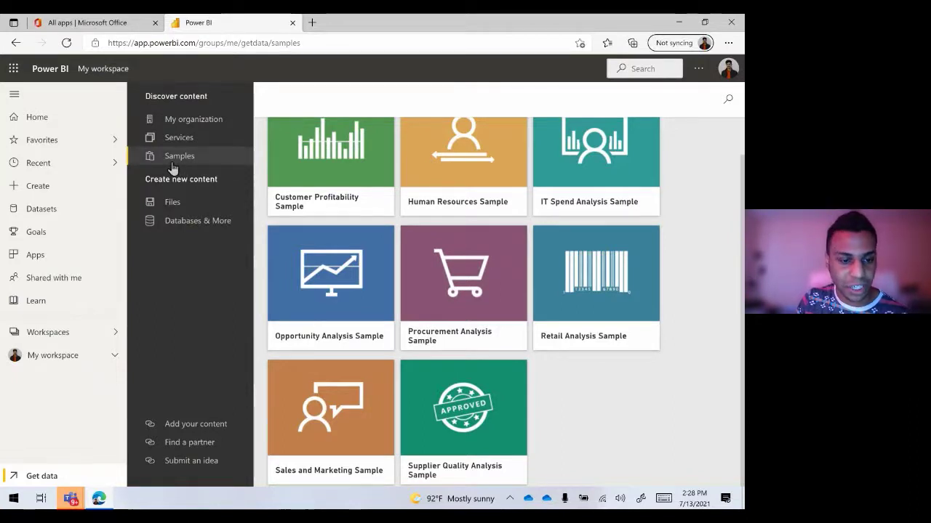
{"action": "scroll", "coordinate": [578, 338], "scroll_direction": "up", "scroll_amount": 1}
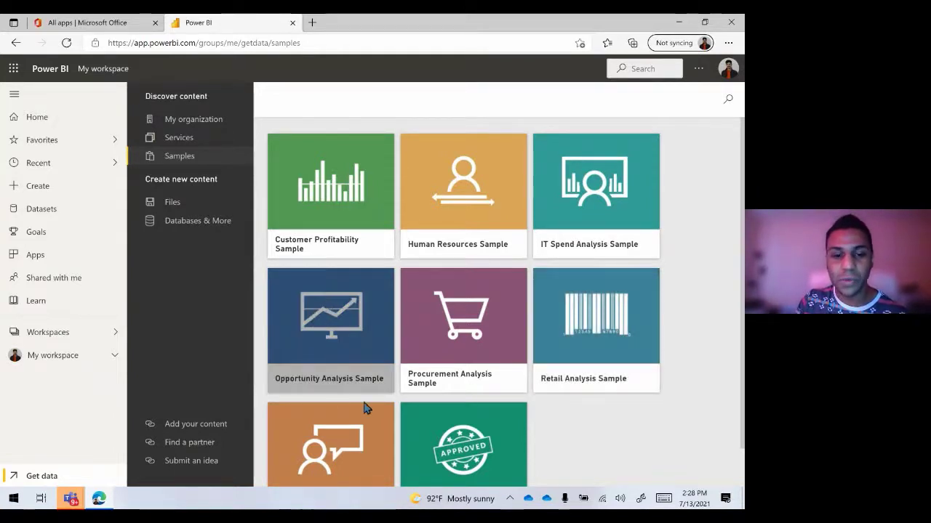
{"action": "scroll", "coordinate": [599, 424], "scroll_direction": "down", "scroll_amount": 1}
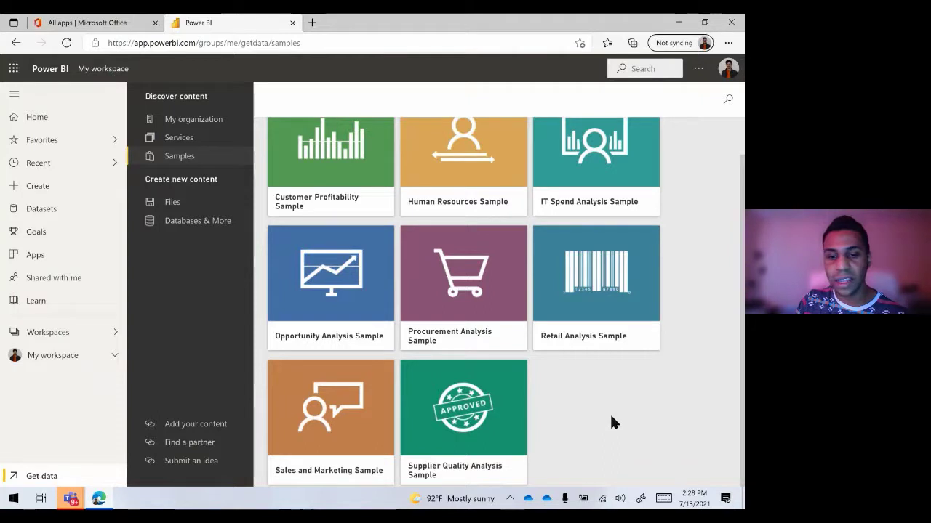
{"action": "scroll", "coordinate": [600, 420], "scroll_direction": "up", "scroll_amount": 1}
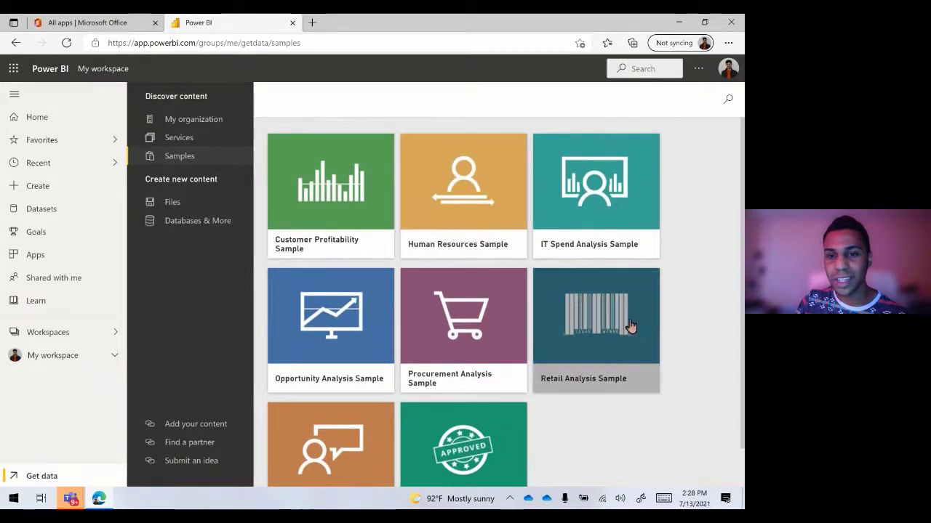
{"action": "left_click", "coordinate": [600, 195]}
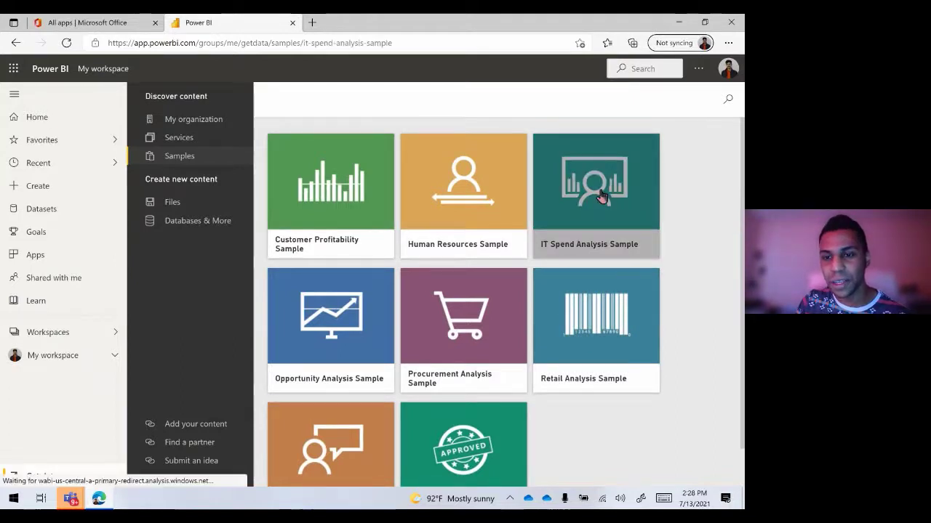
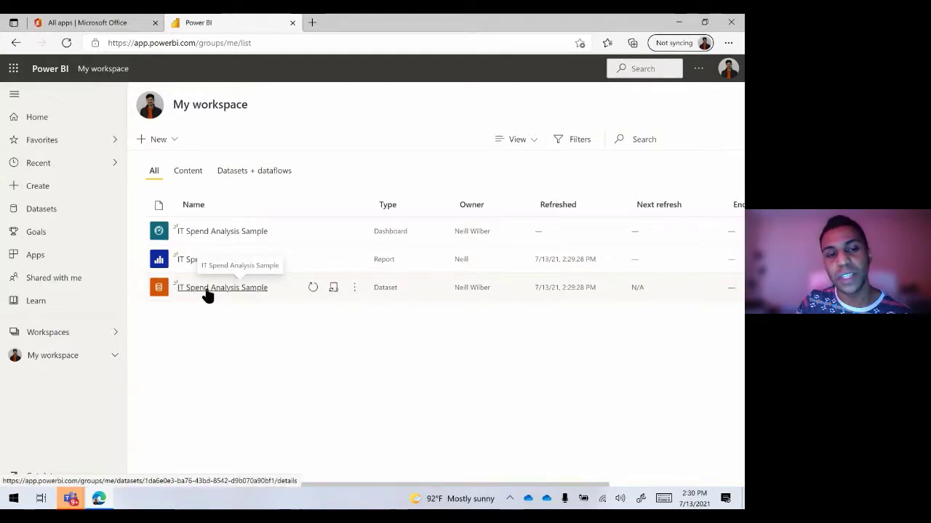
Open the IT Spend Analysis Sample dataset details, dismiss the Explore more datasets tip, and view the related reports
{"action": "left_click", "coordinate": [193, 288]}
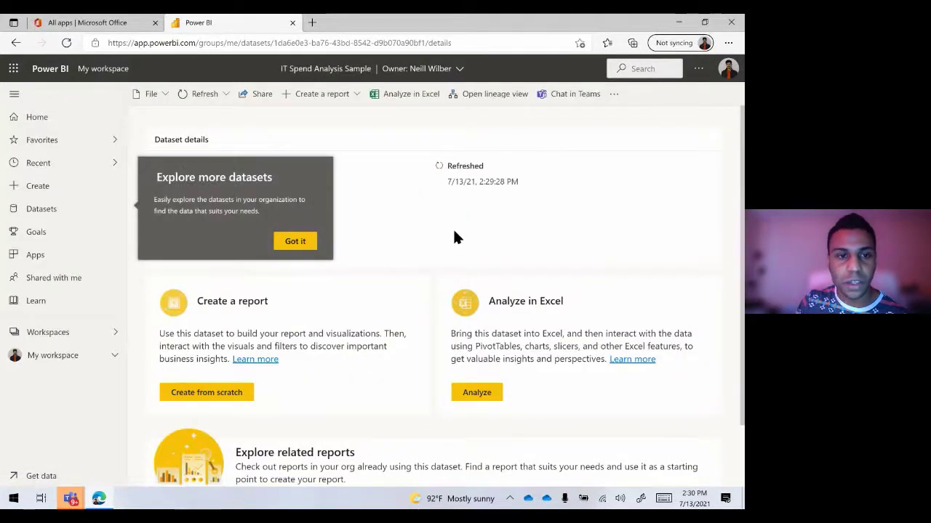
{"action": "left_click", "coordinate": [295, 241]}
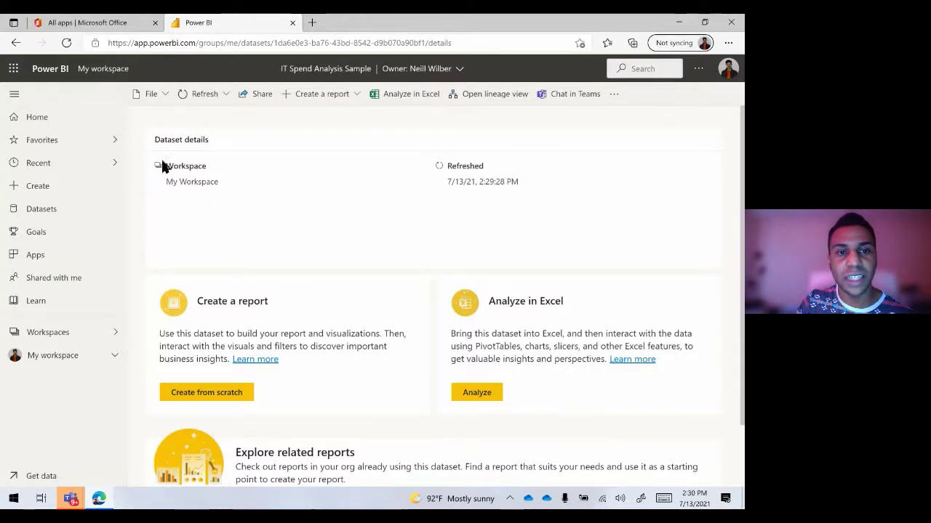
{"action": "scroll", "coordinate": [432, 274], "scroll_direction": "down", "scroll_amount": 3}
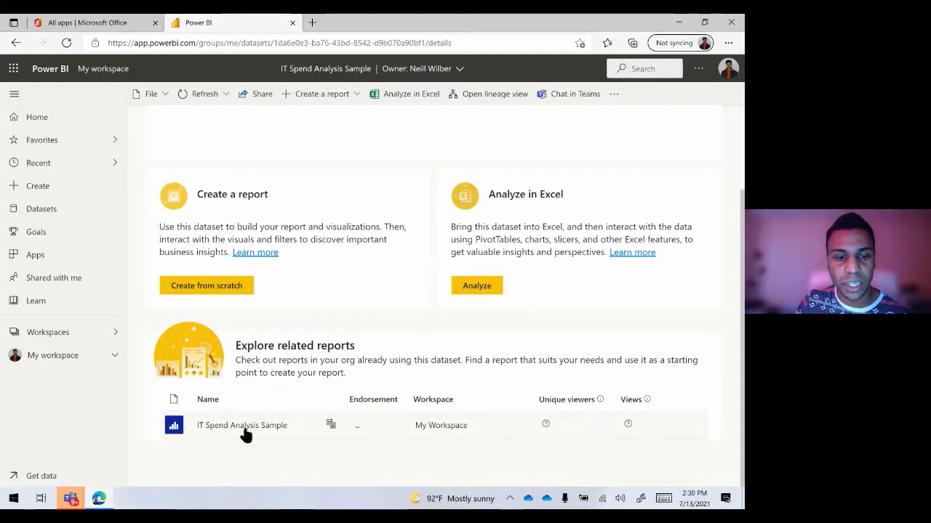
Open the related IT Spend Analysis Sample report, collapse the navigation pane, and dismiss the welcome tour banner
{"action": "left_click", "coordinate": [207, 427]}
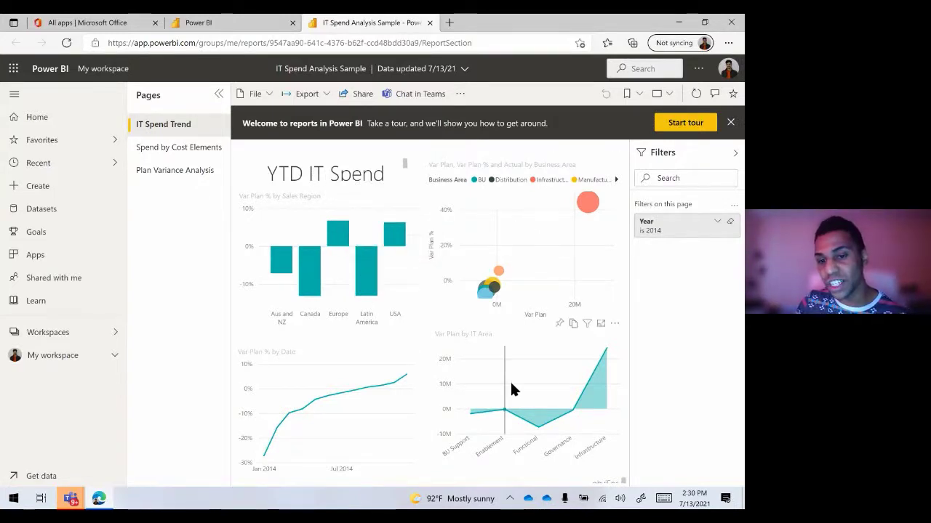
{"action": "left_click", "coordinate": [13, 96]}
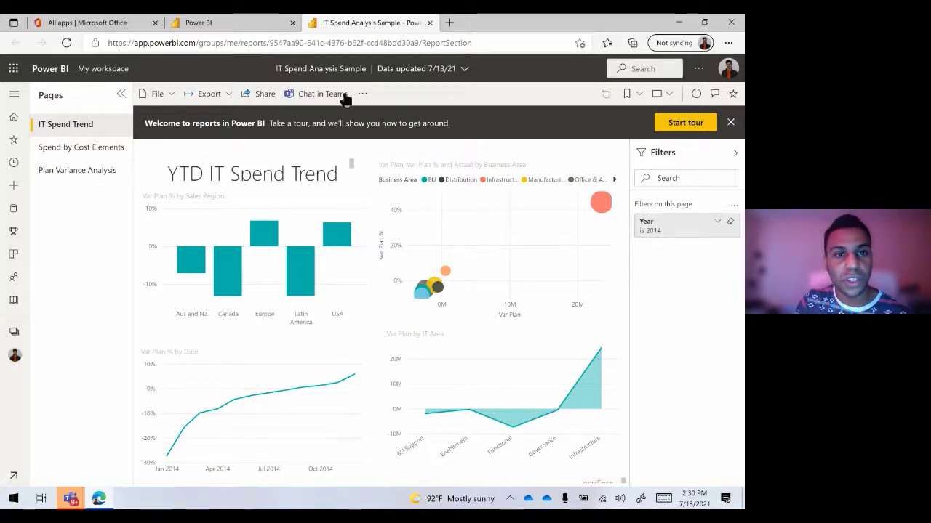
{"action": "left_click", "coordinate": [730, 123]}
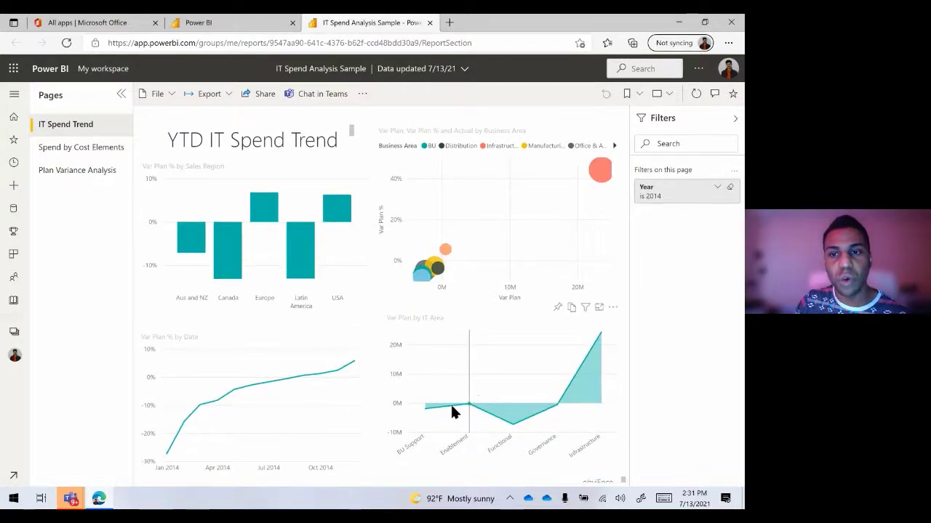
Look through the report's Spend by Cost Elements and Plan Variance Analysis pages, returning to IT Spend Trend
{"action": "left_click", "coordinate": [66, 148]}
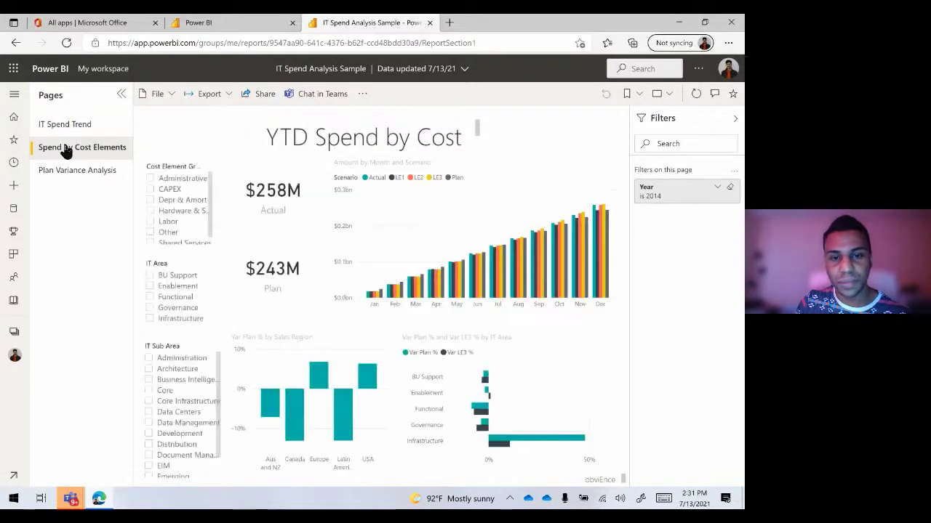
{"action": "left_click", "coordinate": [65, 171]}
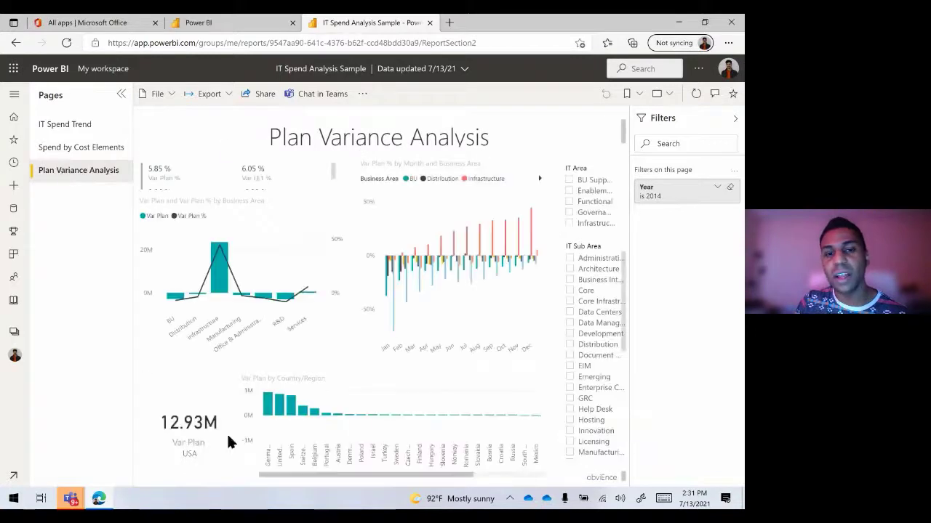
{"action": "left_click", "coordinate": [63, 130]}
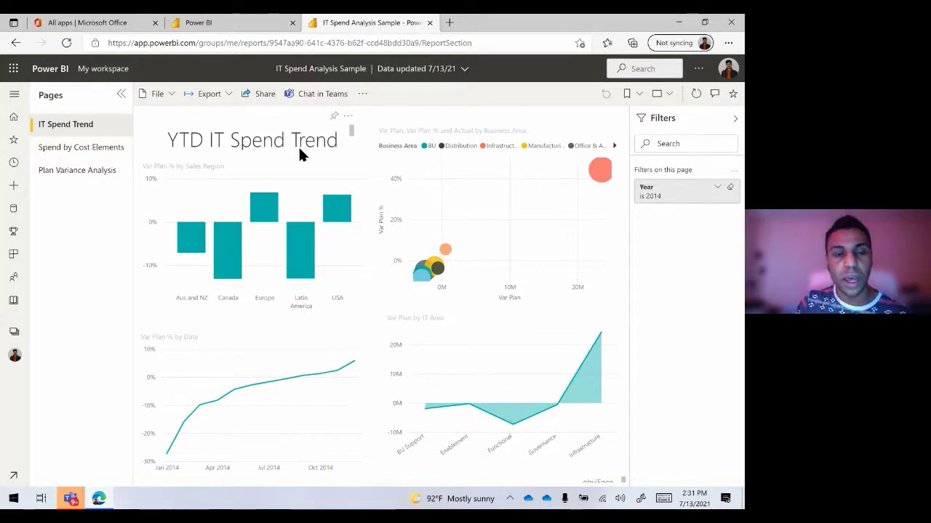
{"action": "mouse_move", "coordinate": [313, 255]}
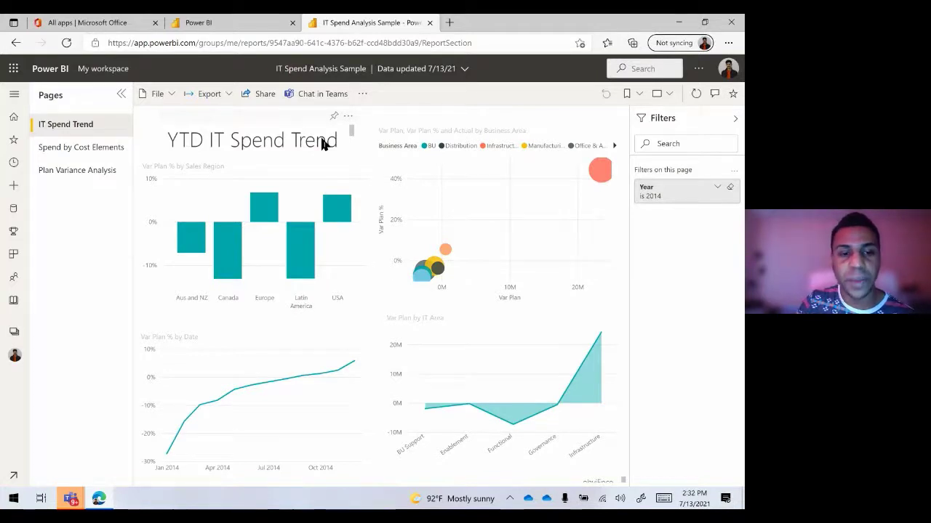
{"action": "left_click", "coordinate": [76, 149]}
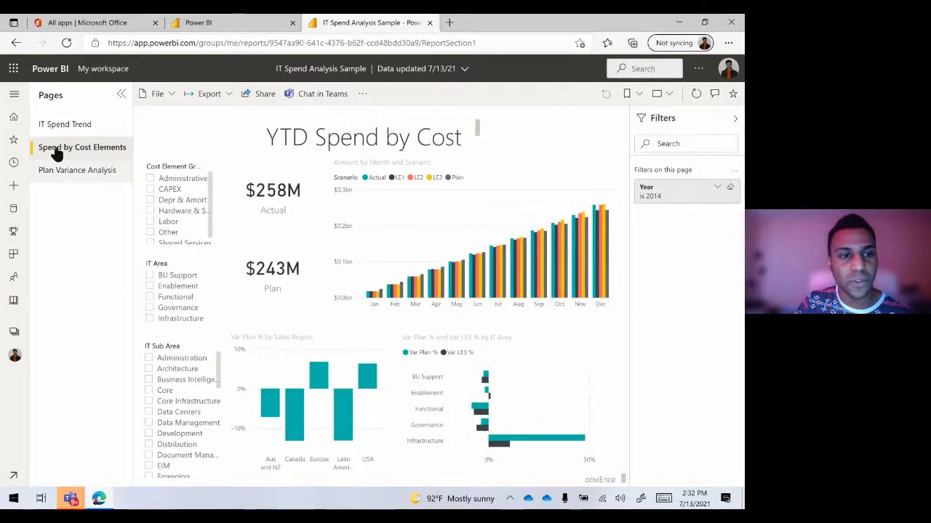
{"action": "left_click", "coordinate": [58, 125]}
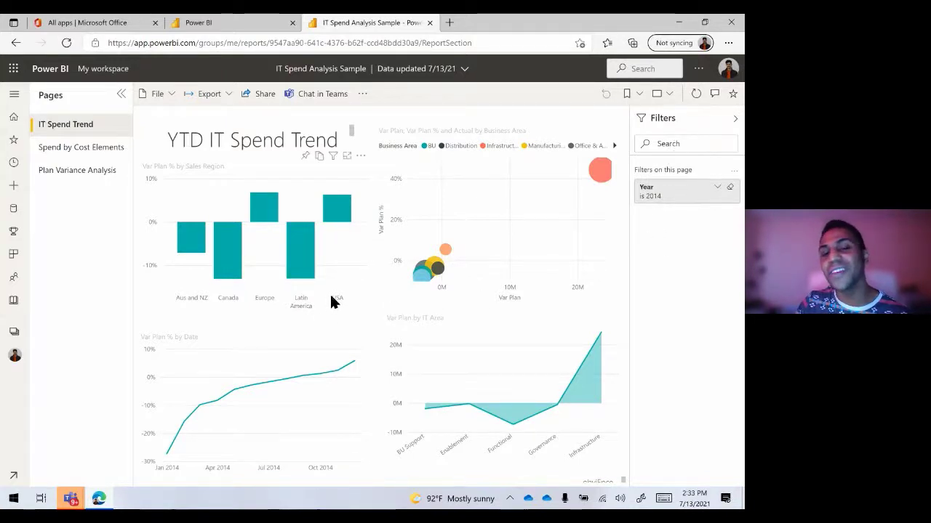
Cross-filter the IT Spend Trend page by the USA, Latin America, and Canada bars in the Sales Region chart
{"action": "left_click", "coordinate": [337, 212]}
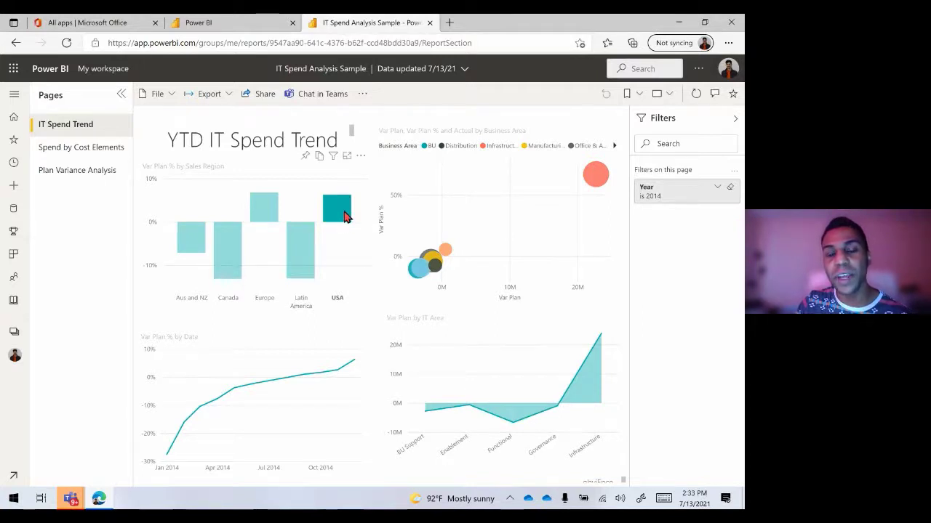
{"action": "mouse_move", "coordinate": [346, 216]}
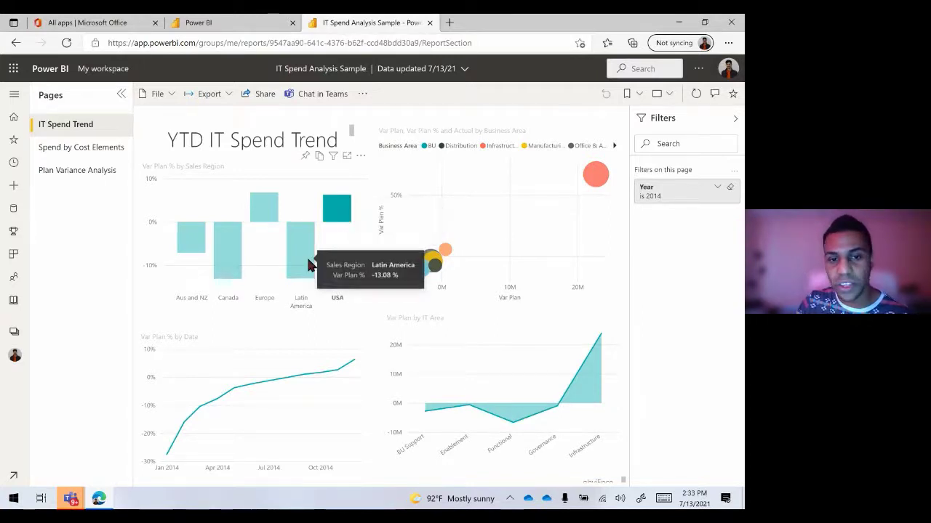
{"action": "mouse_move", "coordinate": [181, 244]}
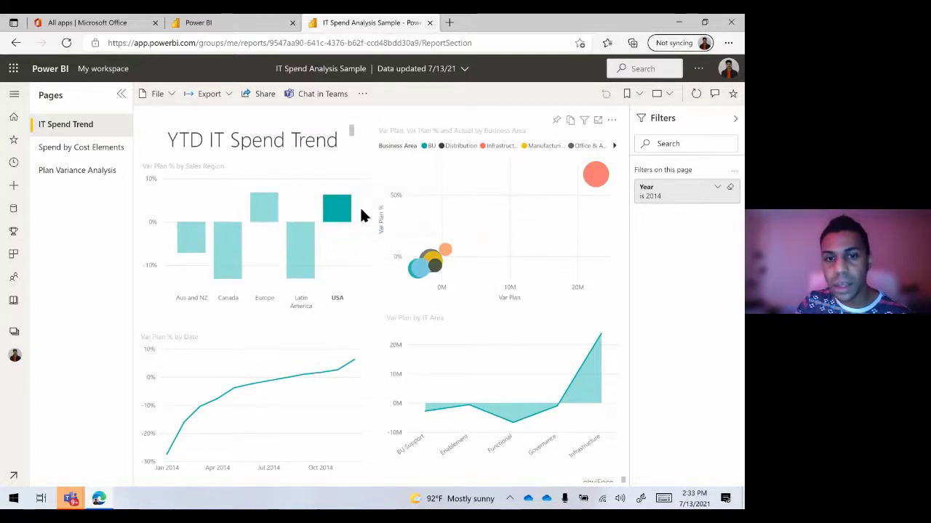
{"action": "left_click", "coordinate": [294, 257]}
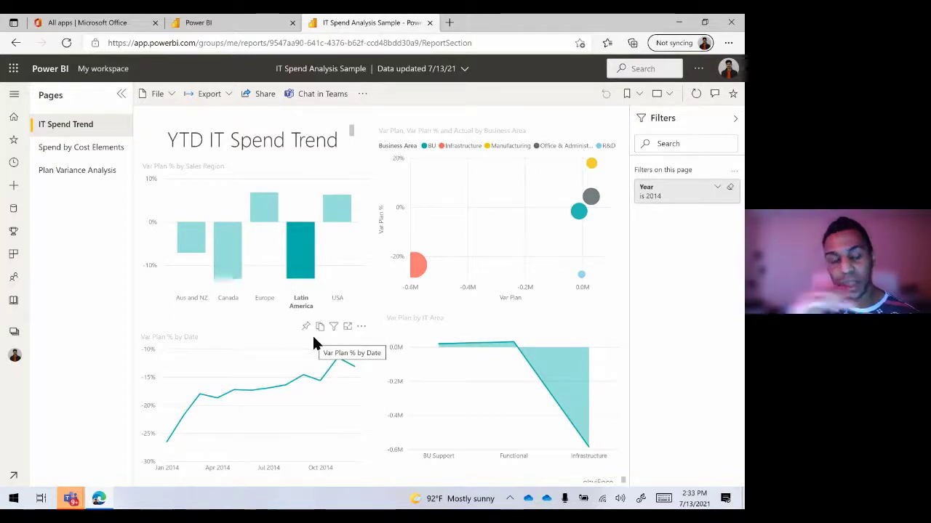
{"action": "left_click", "coordinate": [236, 254]}
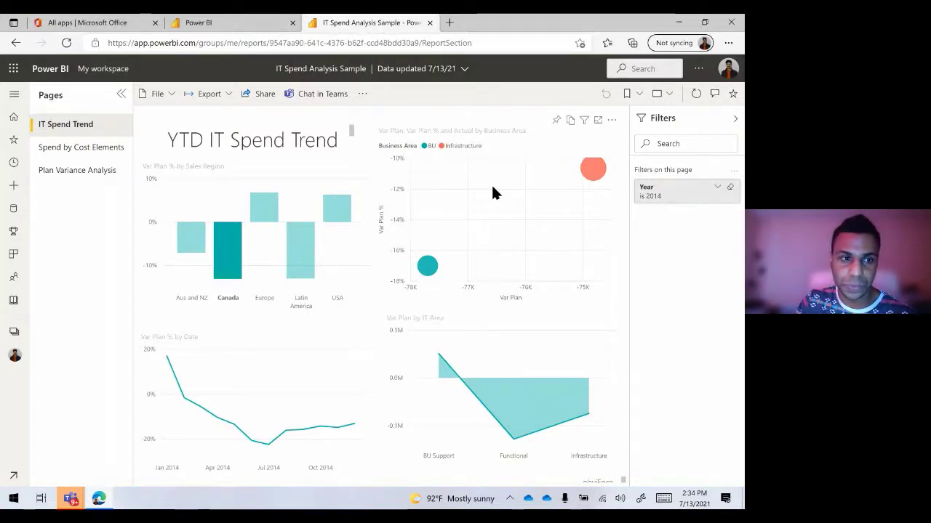
Switch to the Spend by Cost Elements page and cross-filter it by Latin America in the Sales Region chart
{"action": "left_click", "coordinate": [76, 150]}
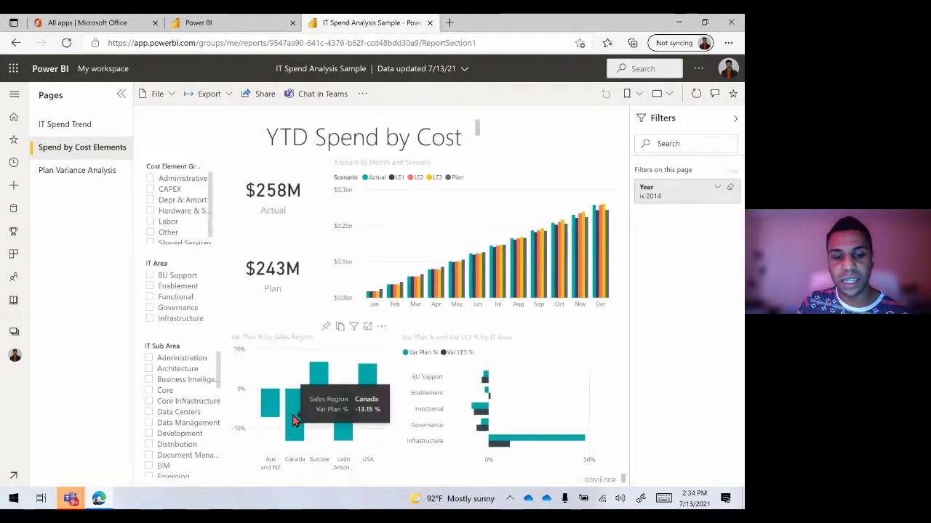
{"action": "left_click", "coordinate": [348, 420]}
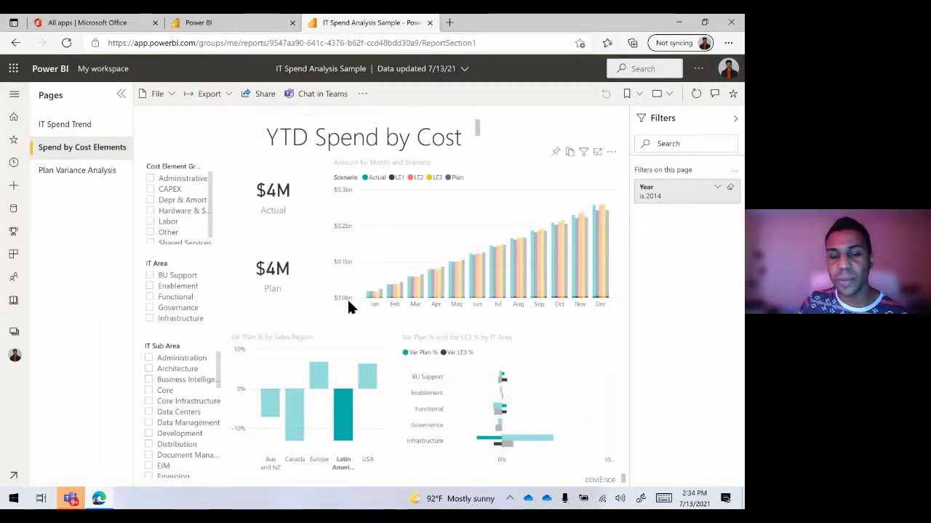
Cross-filter the Spend by Cost Elements page by the USA and Europe bars in the Sales Region chart, finally clearing the selection
{"action": "left_click", "coordinate": [371, 380]}
{"action": "left_click", "coordinate": [371, 379]}
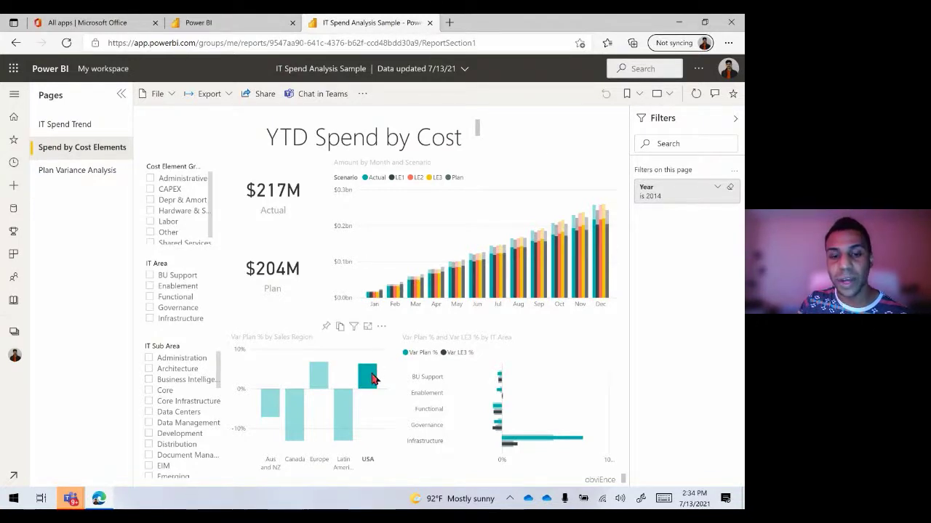
{"action": "left_click", "coordinate": [318, 379]}
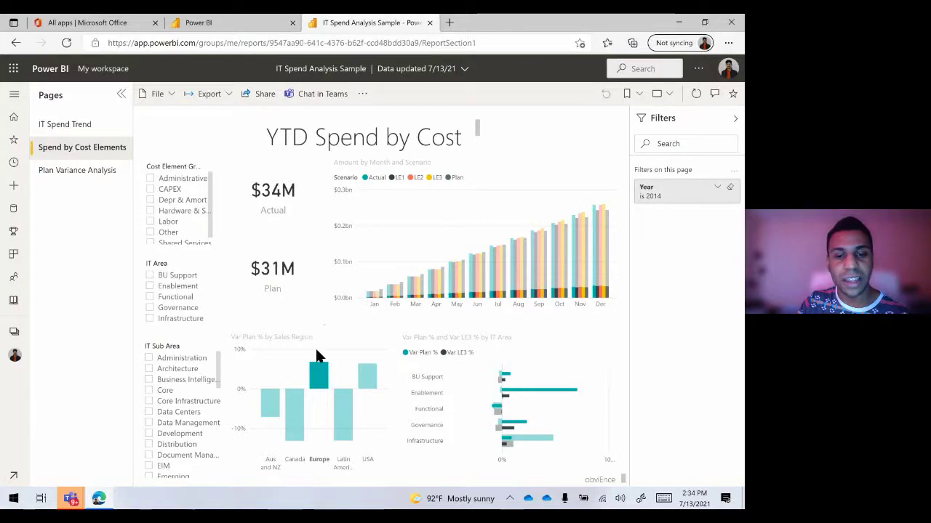
{"action": "left_click", "coordinate": [367, 378]}
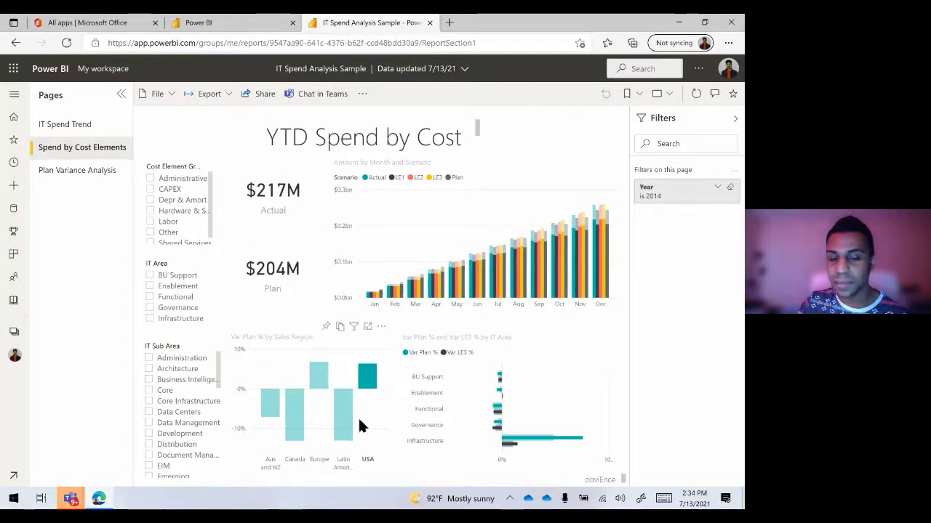
{"action": "left_click", "coordinate": [320, 378]}
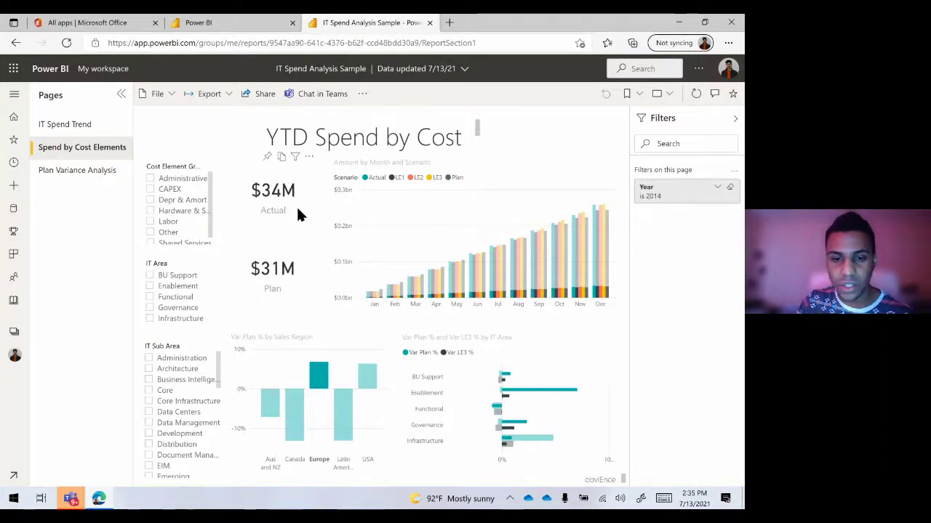
{"action": "left_click", "coordinate": [317, 387]}
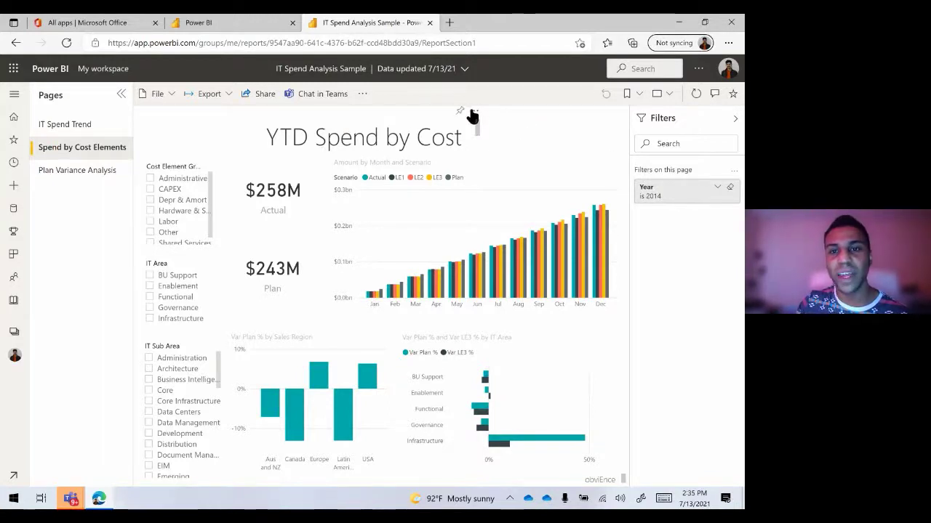
Look over the report's file options and open the report for editing
{"action": "left_click", "coordinate": [473, 111]}
{"action": "left_click", "coordinate": [187, 137]}
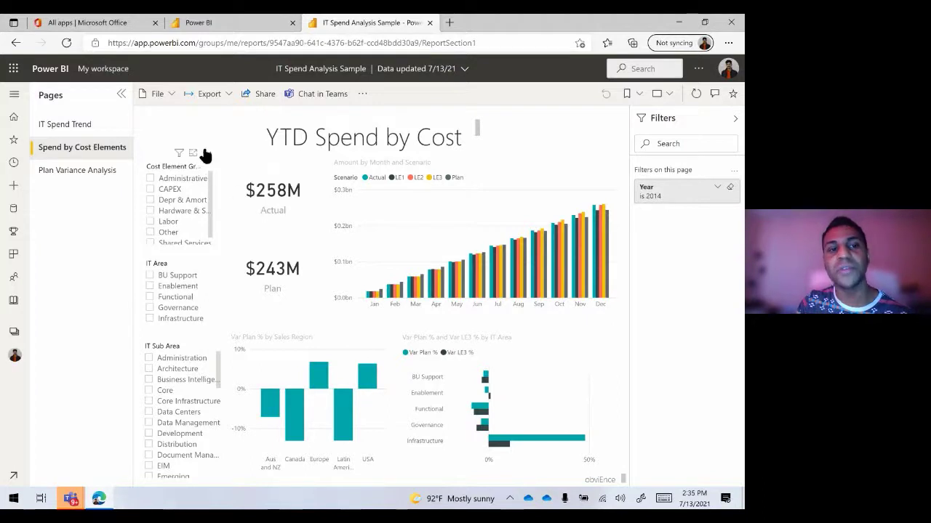
{"action": "left_click", "coordinate": [167, 95]}
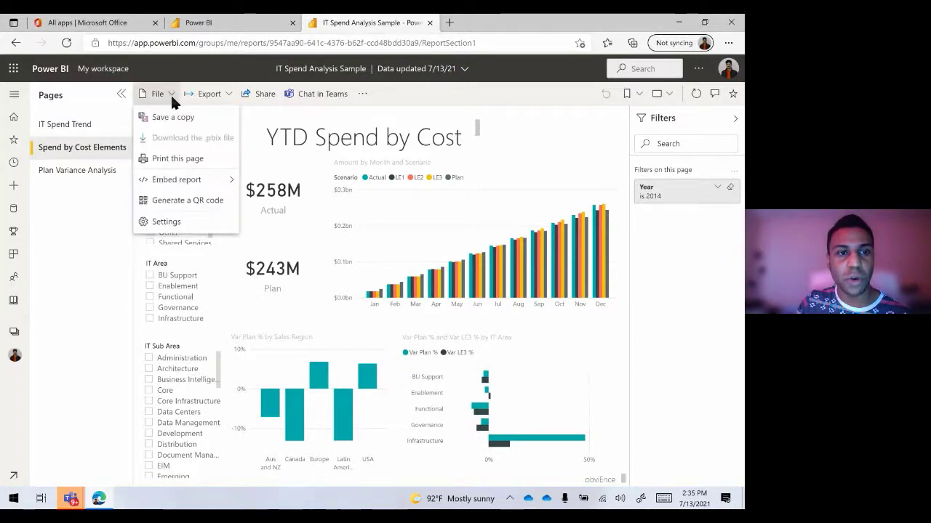
{"action": "left_click", "coordinate": [171, 93]}
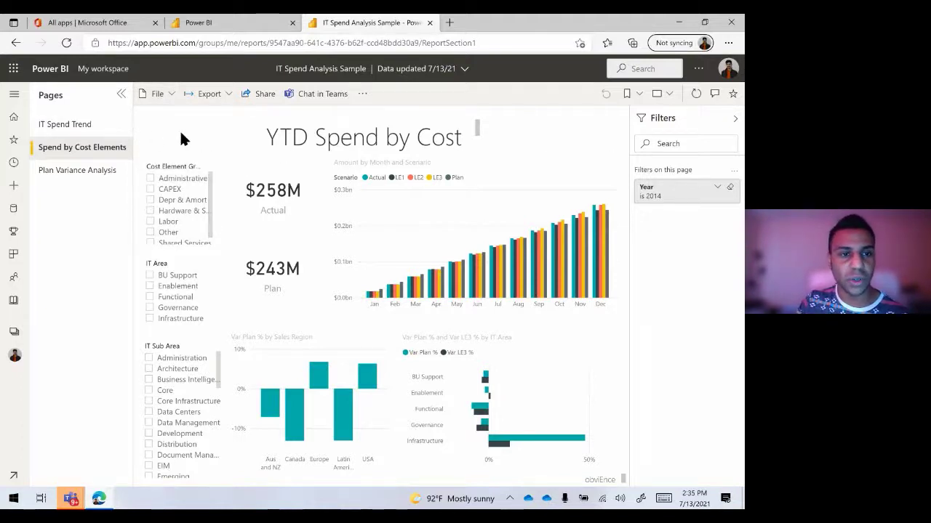
{"action": "left_click", "coordinate": [362, 94]}
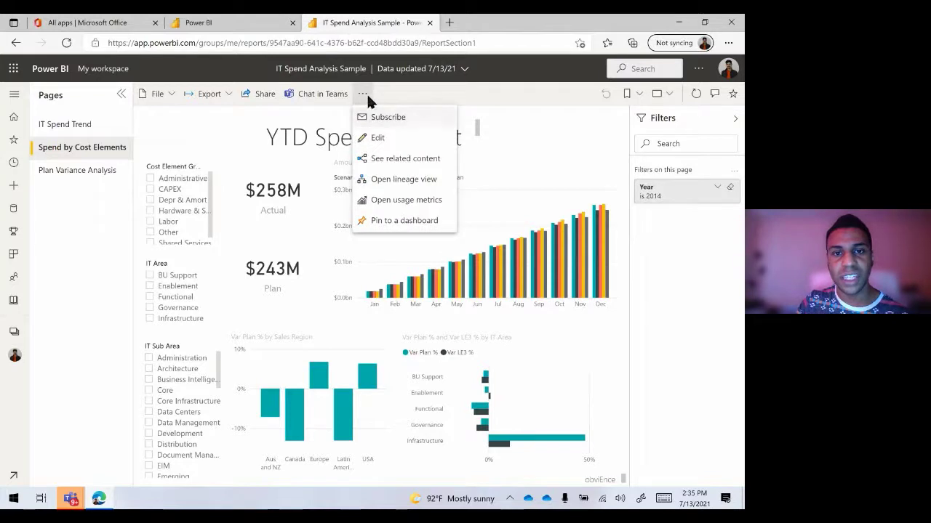
{"action": "left_click", "coordinate": [396, 142]}
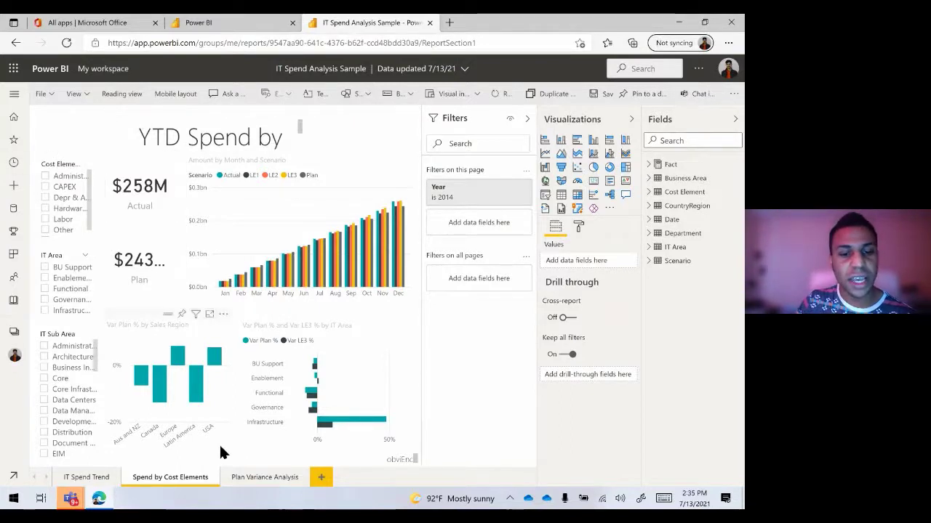
Look through the IT Spend Trend, Spend by Cost Elements, and Plan Variance Analysis pages in the editor, returning to IT Spend Trend
{"action": "left_click", "coordinate": [86, 479]}
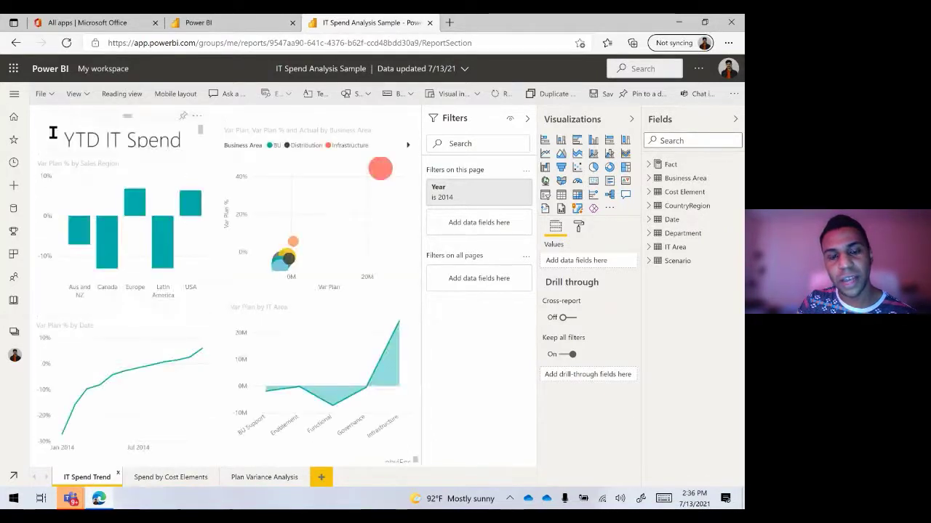
{"action": "left_click", "coordinate": [170, 478]}
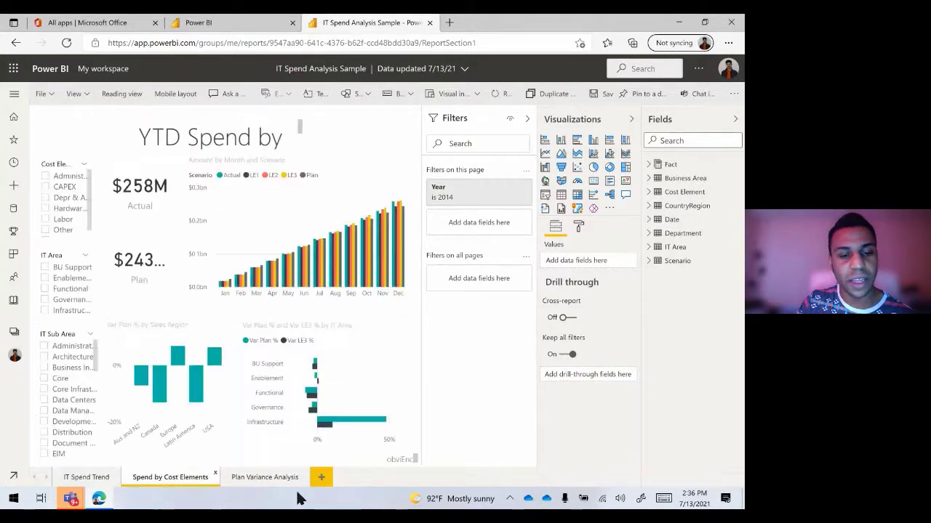
{"action": "left_click", "coordinate": [270, 476]}
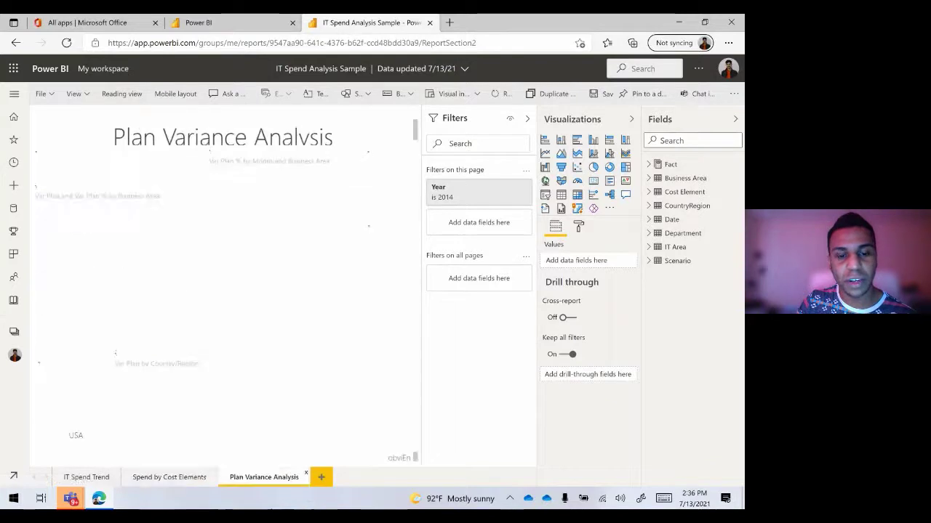
{"action": "left_click", "coordinate": [83, 477]}
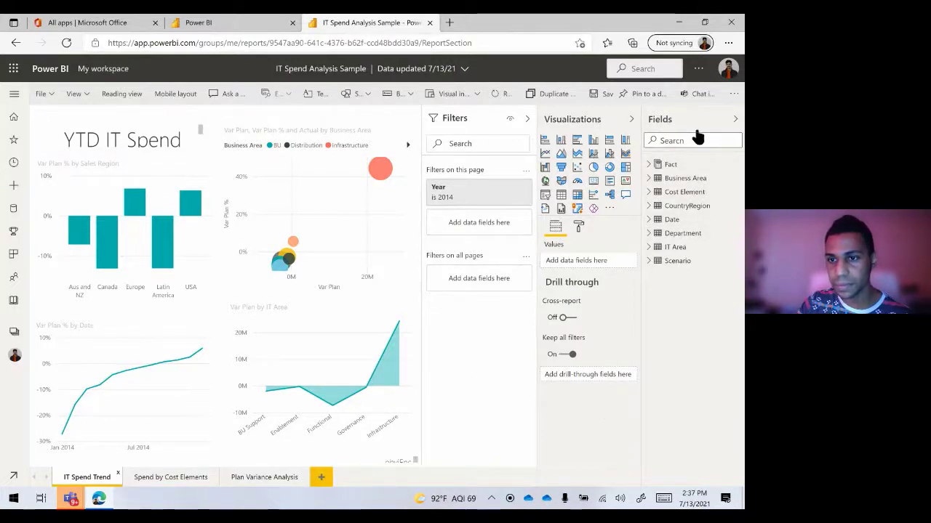
Add a new blank page to the report and display the Fields pane beside it
{"action": "left_click", "coordinate": [736, 122]}
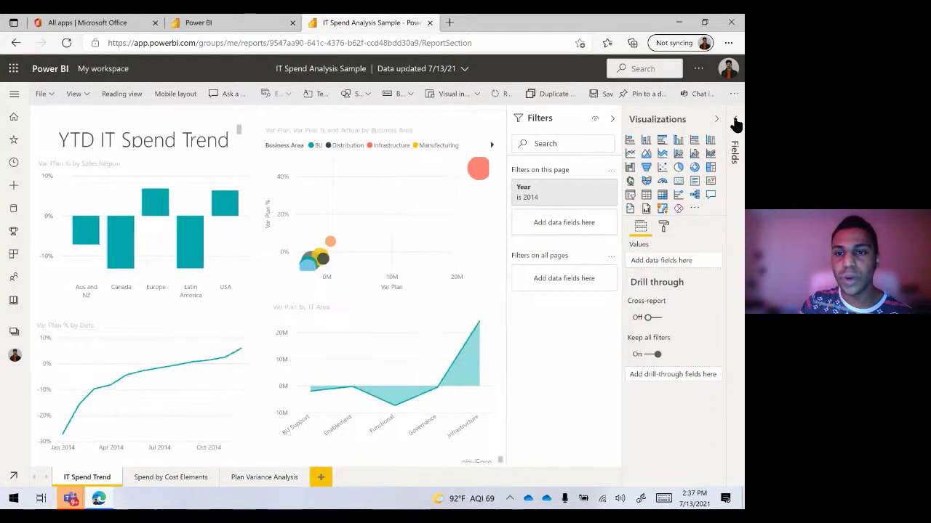
{"action": "left_click", "coordinate": [329, 475]}
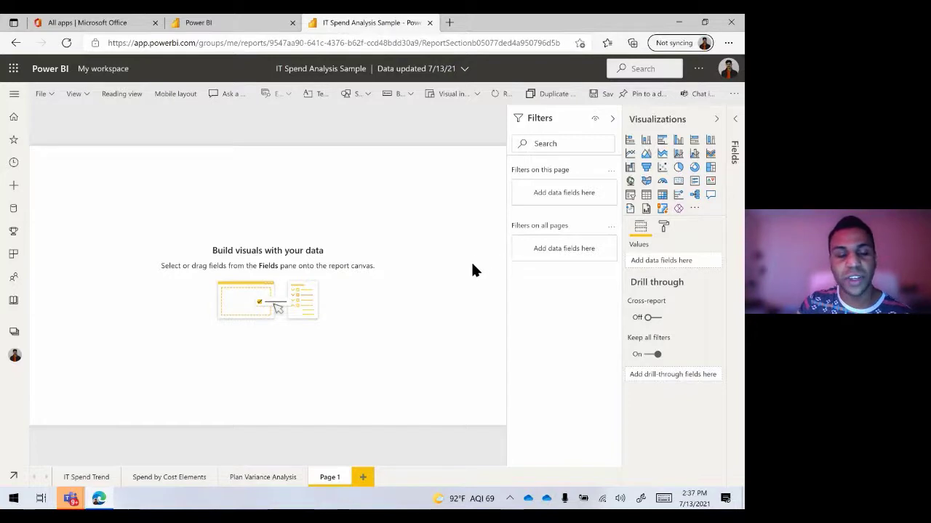
{"action": "left_click", "coordinate": [735, 122]}
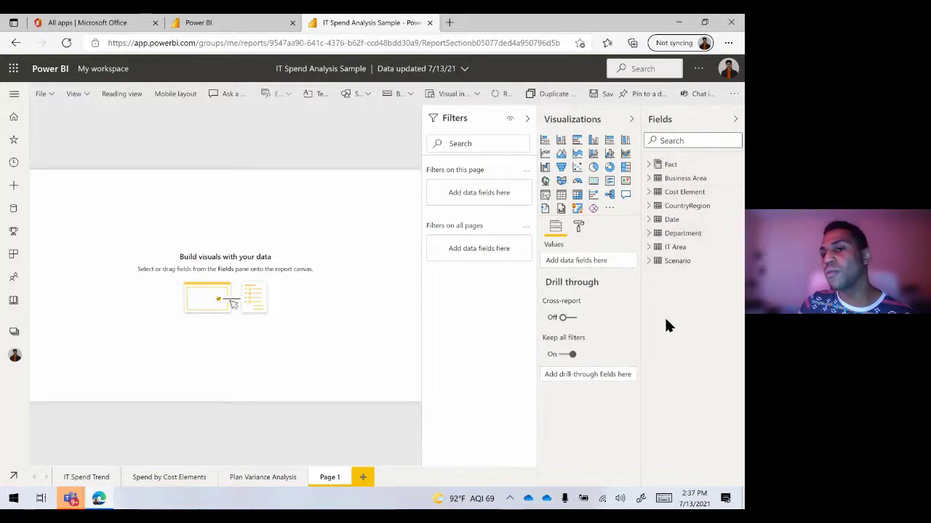
Expand the CountryRegion and Cost Element tables to show their fields
{"action": "left_click", "coordinate": [649, 168]}
{"action": "left_click", "coordinate": [649, 168]}
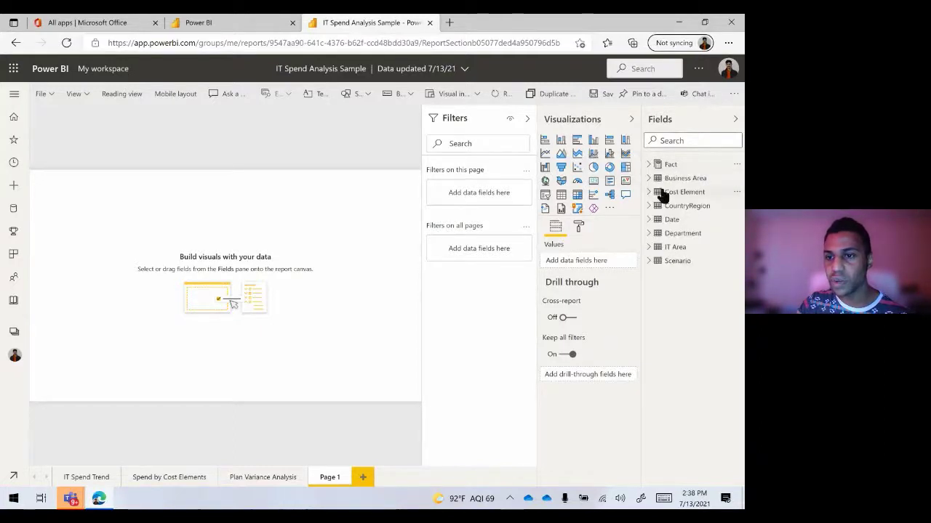
{"action": "left_click", "coordinate": [648, 207]}
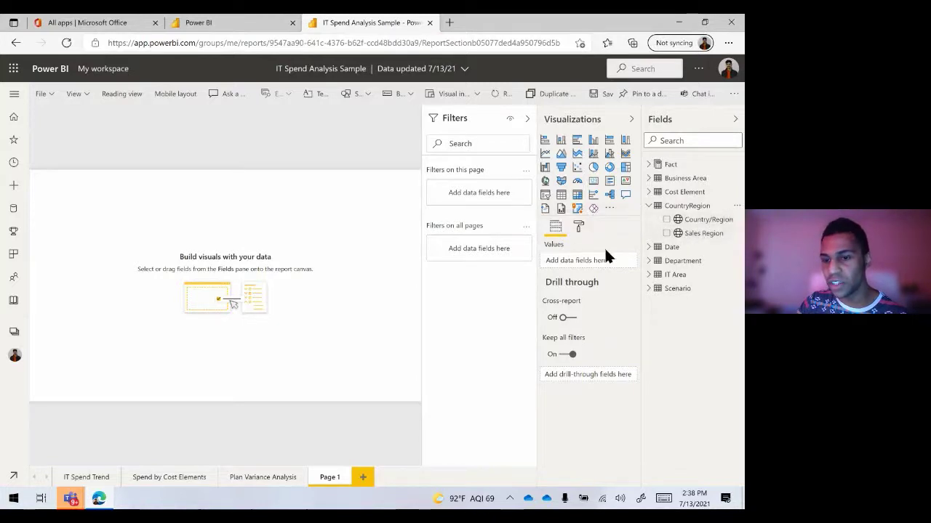
{"action": "left_click", "coordinate": [649, 192]}
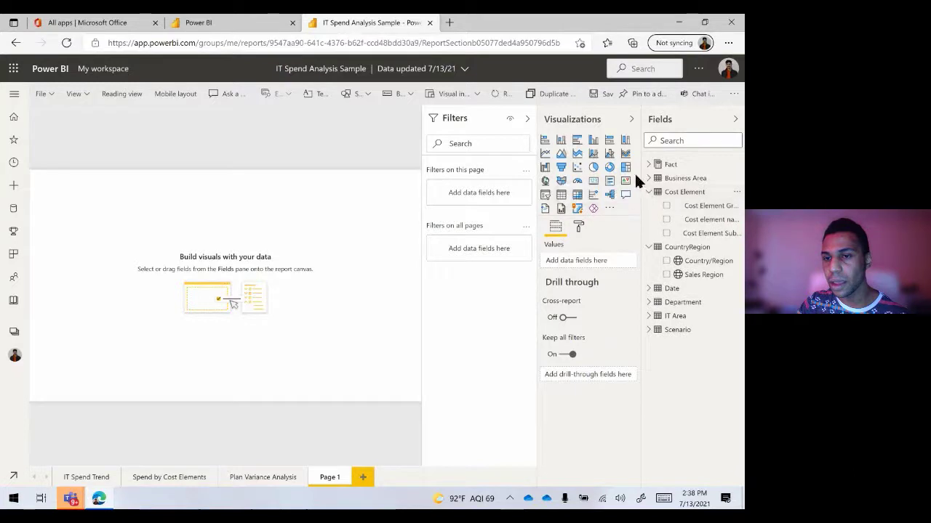
Widen the Fields pane and collapse the Filters and Visualizations panes to enlarge the canvas
{"action": "left_click_drag", "start_coordinate": [638, 168], "coordinate": [619, 174]}
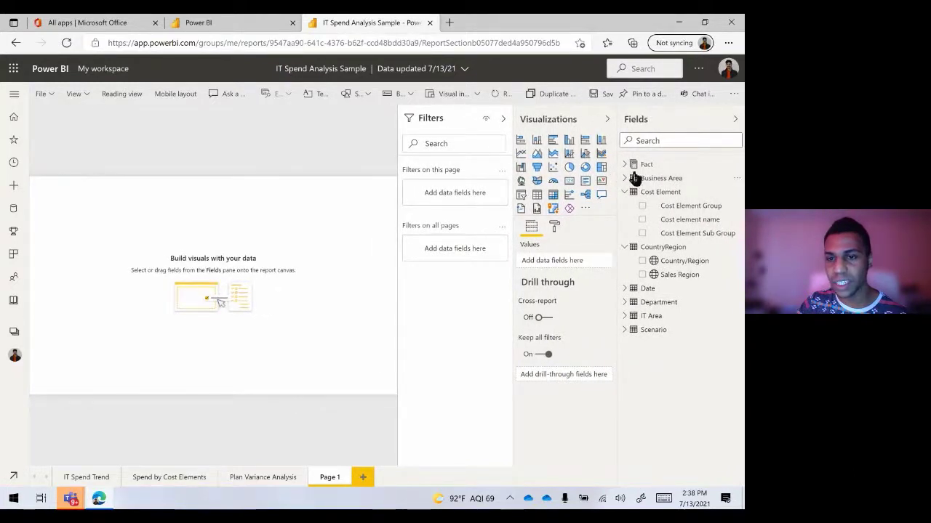
{"action": "left_click", "coordinate": [502, 119]}
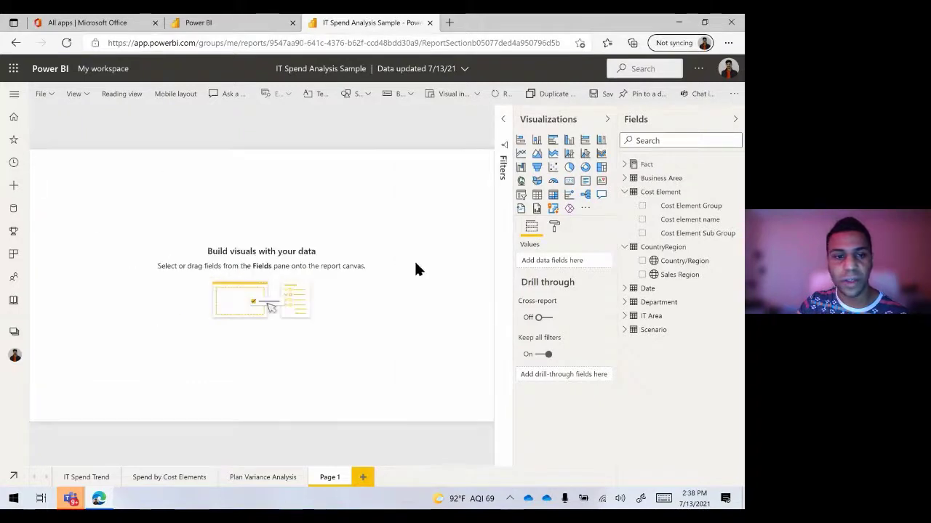
{"action": "left_click", "coordinate": [606, 120]}
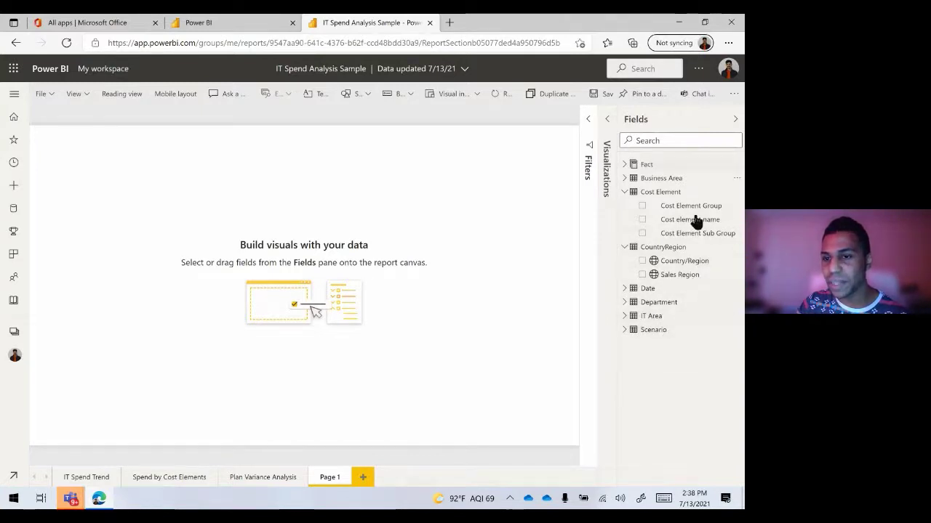
Expand the Business Area table, then place Cost Element Group on the blank canvas as a table visual, repositioned and enlarged
{"action": "left_click", "coordinate": [623, 179]}
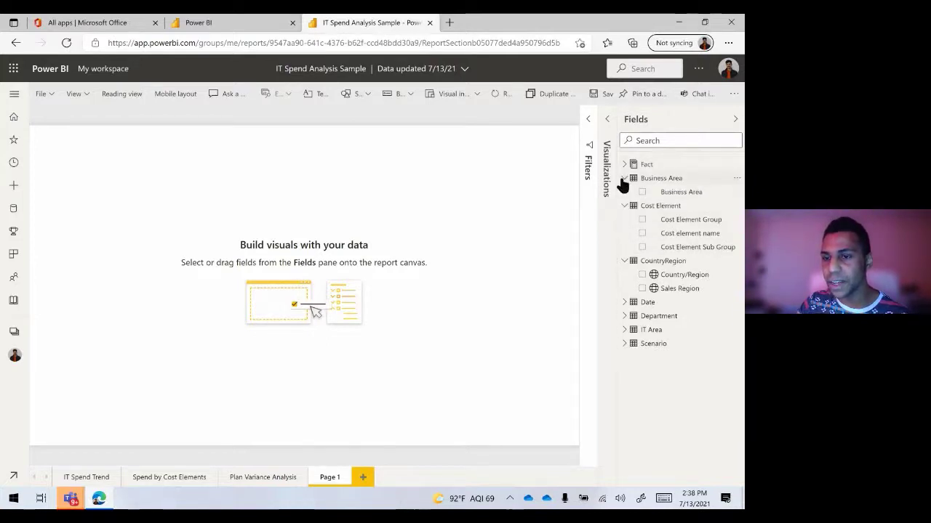
{"action": "left_click", "coordinate": [669, 193]}
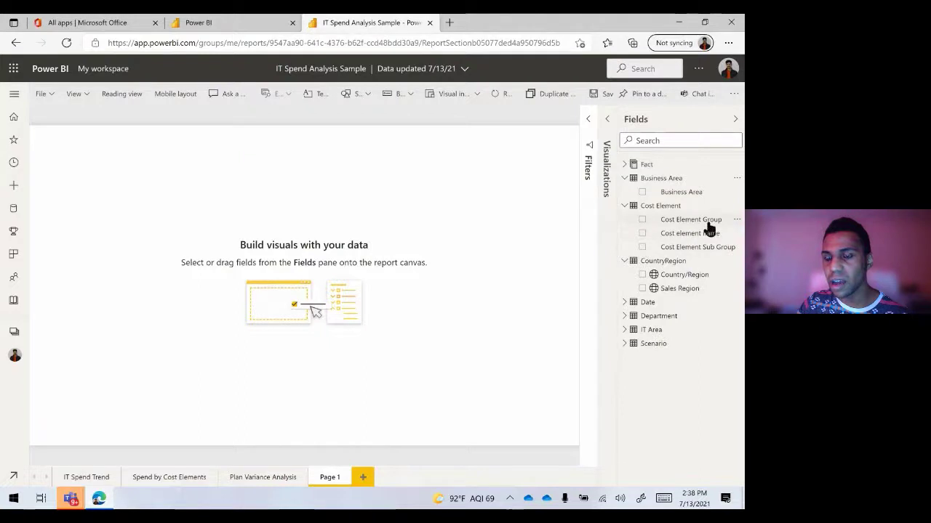
{"action": "left_click_drag", "start_coordinate": [706, 220], "coordinate": [294, 169]}
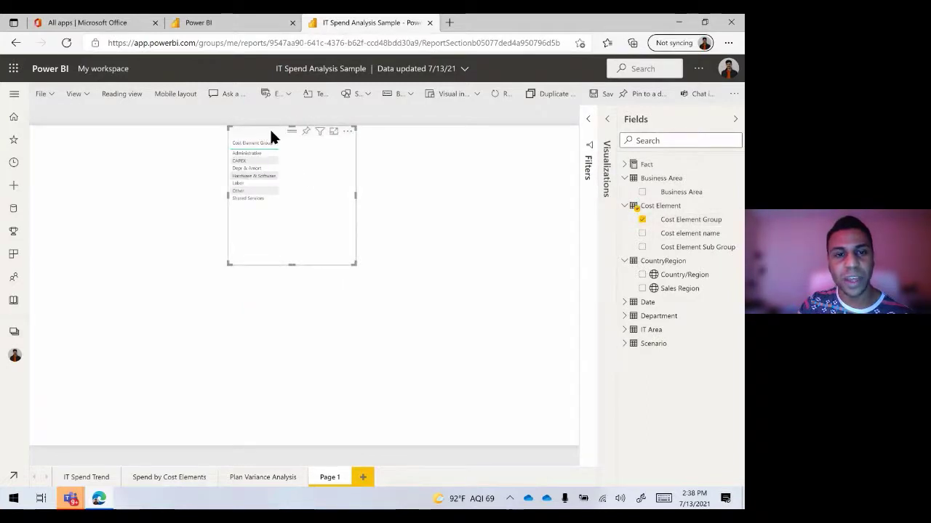
{"action": "left_click_drag", "start_coordinate": [270, 134], "coordinate": [246, 170]}
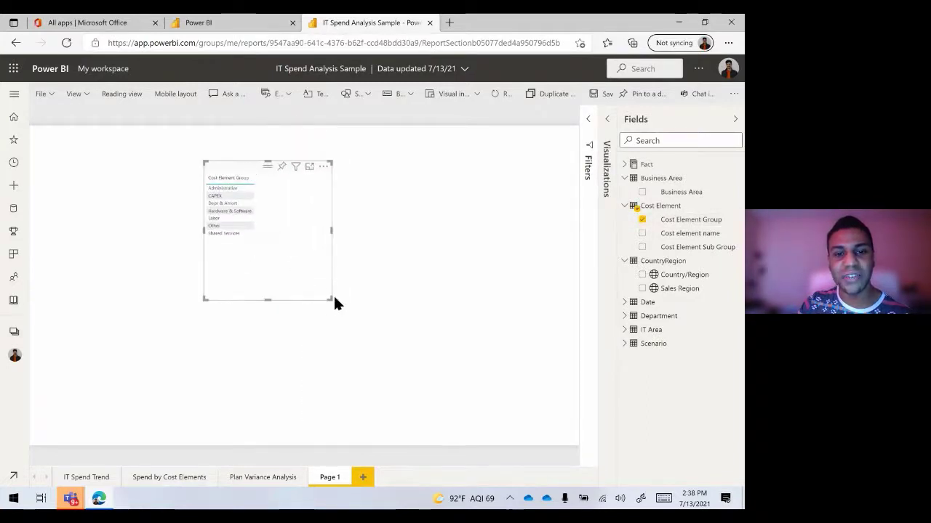
{"action": "left_click_drag", "start_coordinate": [330, 297], "coordinate": [429, 369]}
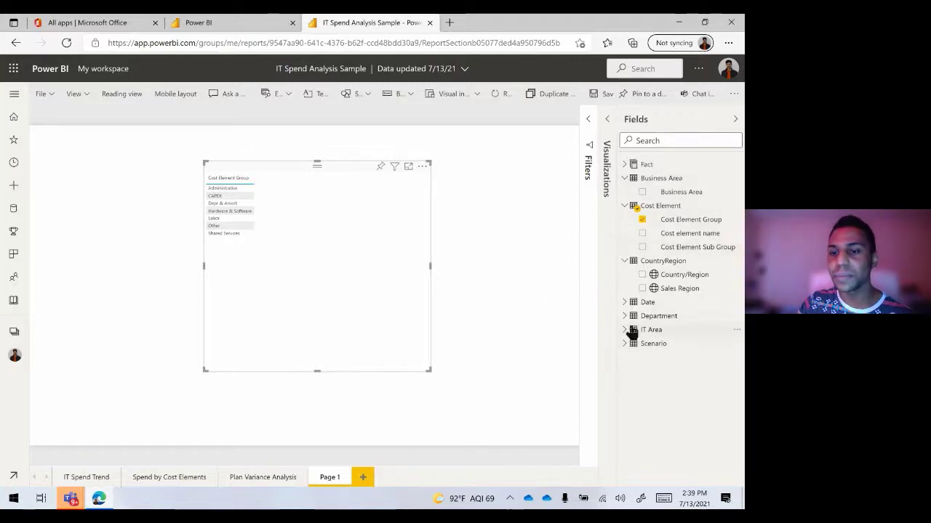
Add the Amount measure from the Fact table to the Cost Element Group table visual
{"action": "left_click", "coordinate": [624, 165]}
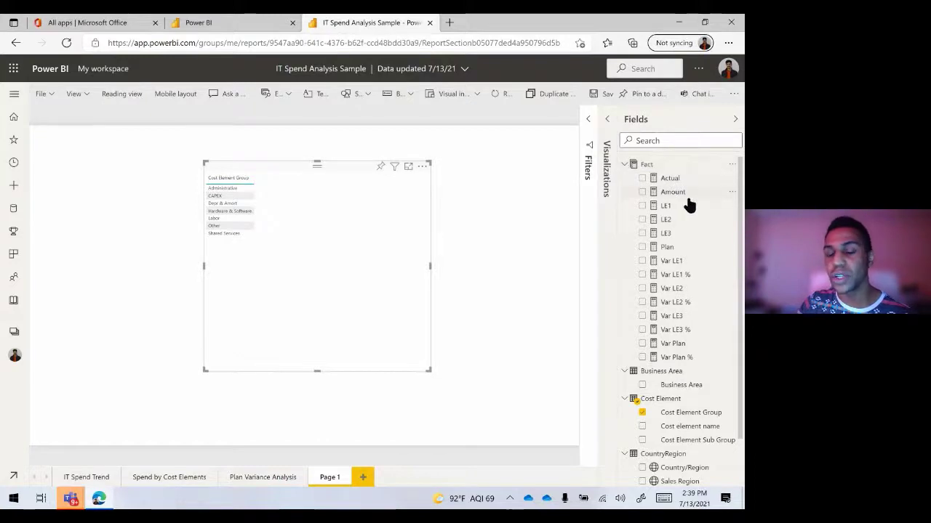
{"action": "left_click_drag", "start_coordinate": [687, 199], "coordinate": [302, 223]}
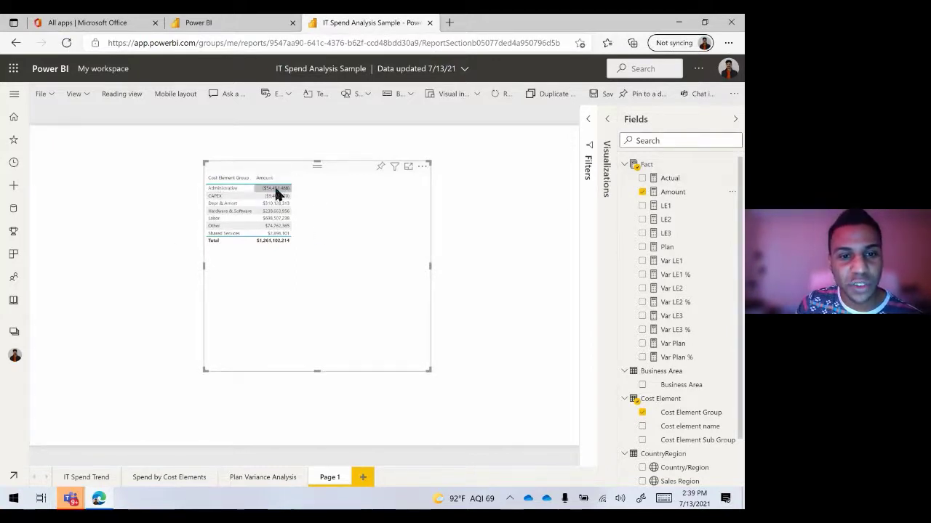
{"action": "mouse_move", "coordinate": [276, 193]}
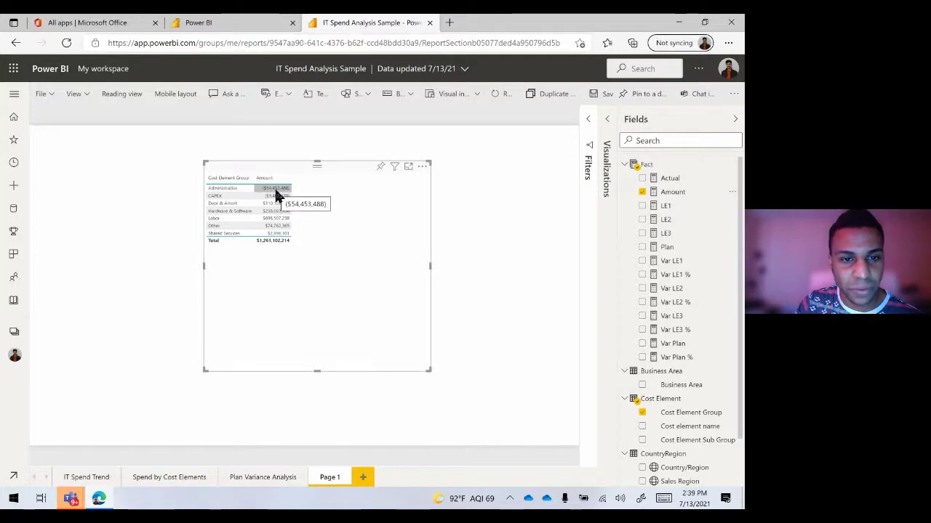
Add the Country/Region field from the CountryRegion table to the table visual as a third column
{"action": "scroll", "coordinate": [649, 279], "scroll_direction": "down", "scroll_amount": 2}
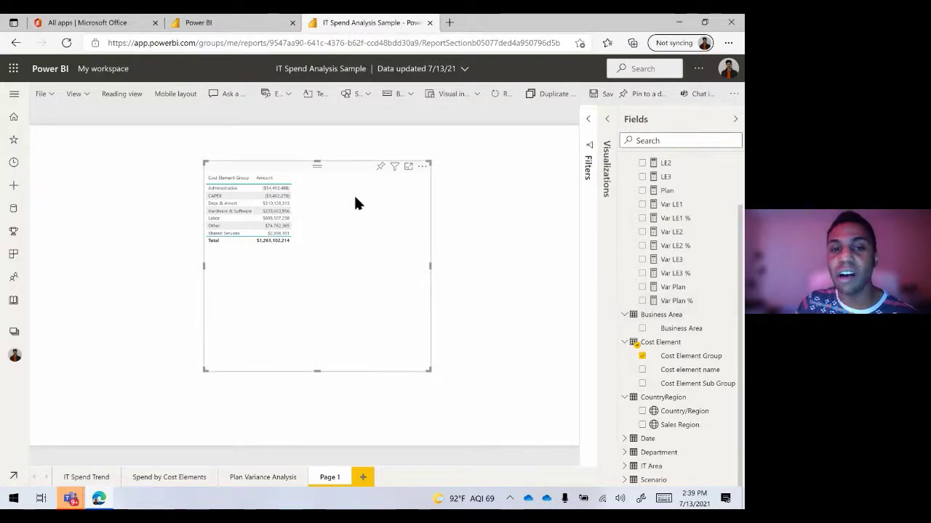
{"action": "scroll", "coordinate": [699, 197], "scroll_direction": "up", "scroll_amount": 2}
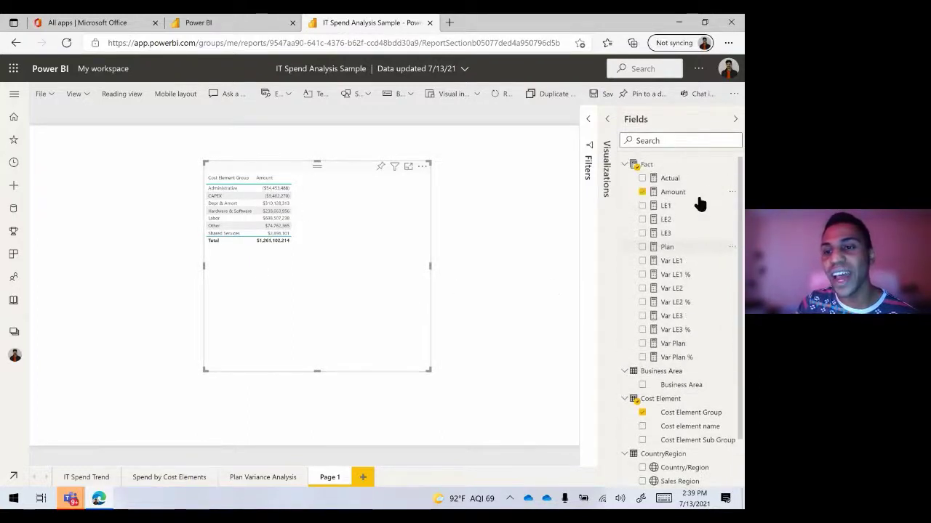
{"action": "scroll", "coordinate": [655, 371], "scroll_direction": "down", "scroll_amount": 2}
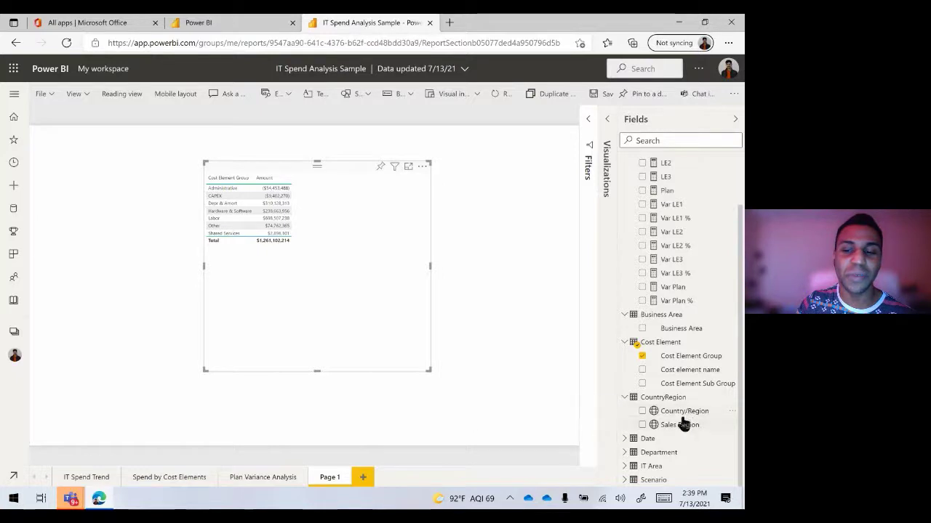
{"action": "left_click_drag", "start_coordinate": [682, 414], "coordinate": [662, 404]}
{"action": "left_click_drag", "start_coordinate": [549, 311], "coordinate": [312, 208]}
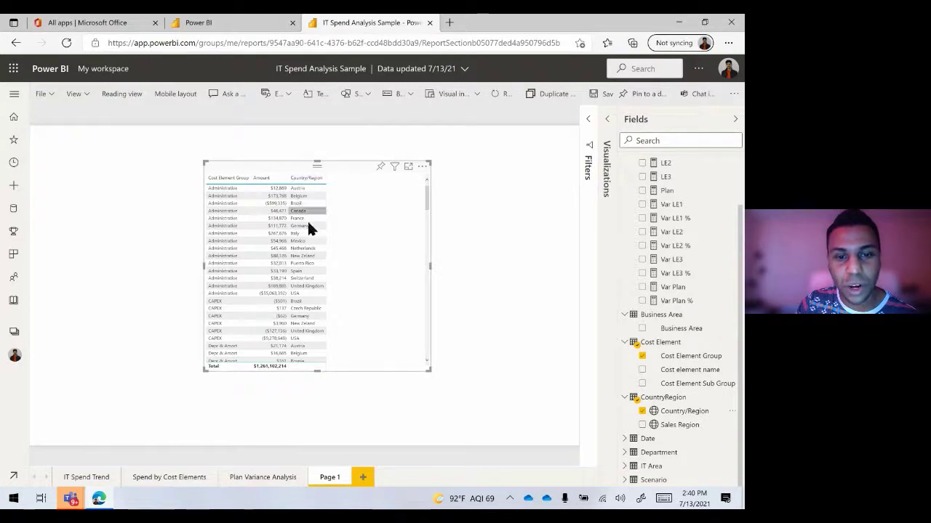
Replace Country/Region with the Sales Region field in the table visual and look through the resulting rows
{"action": "scroll", "coordinate": [342, 292], "scroll_direction": "down", "scroll_amount": 15}
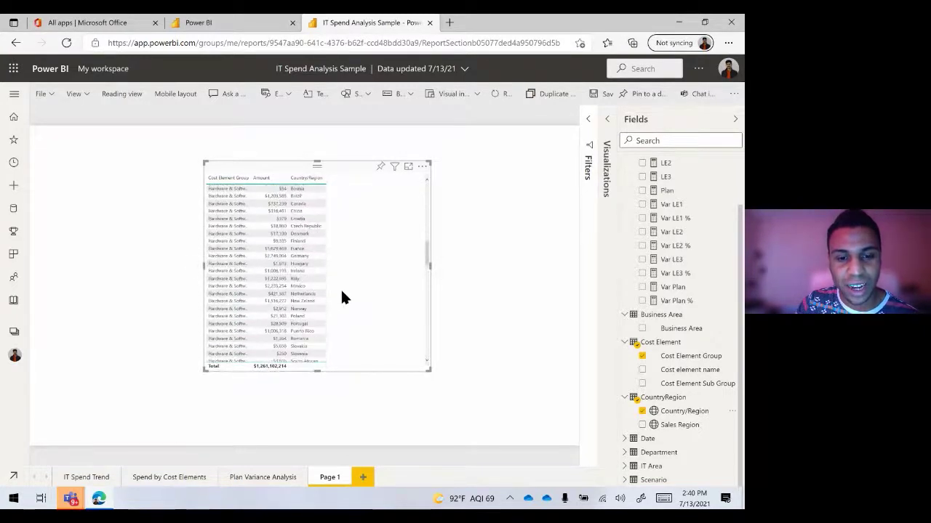
{"action": "scroll", "coordinate": [342, 295], "scroll_direction": "down", "scroll_amount": 1}
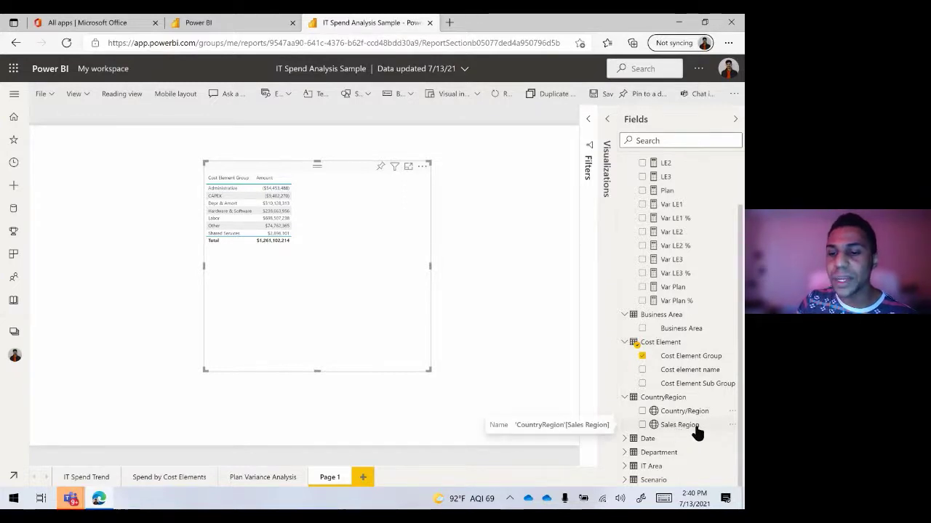
{"action": "left_click_drag", "start_coordinate": [697, 433], "coordinate": [292, 301]}
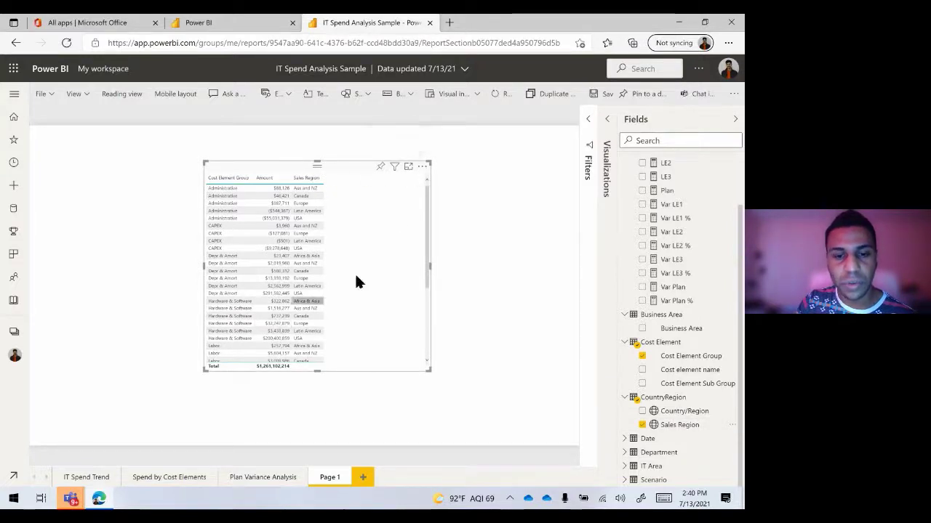
{"action": "scroll", "coordinate": [306, 291], "scroll_direction": "down", "scroll_amount": 3}
{"action": "scroll", "coordinate": [306, 290], "scroll_direction": "up", "scroll_amount": 3}
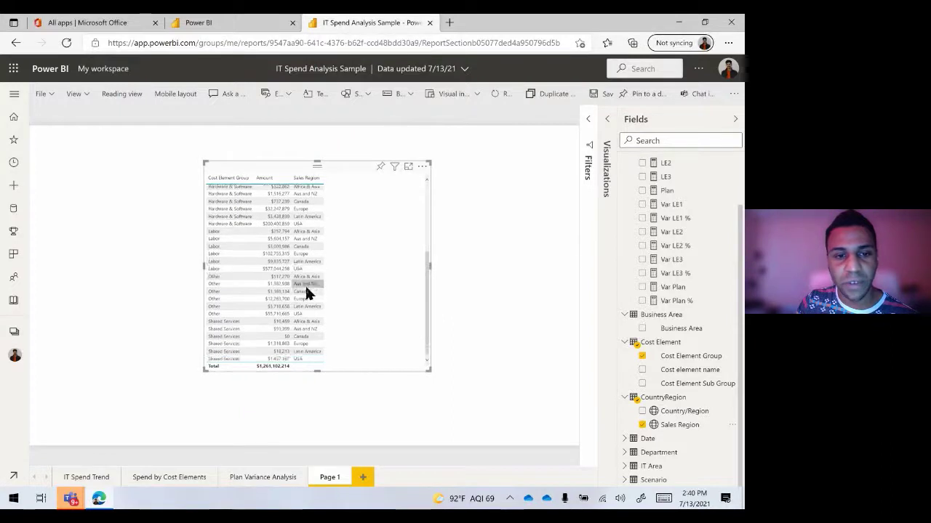
Make the table visual narrower and taller so more Cost Element Group rows fit, and look through its contents
{"action": "left_click_drag", "start_coordinate": [427, 163], "coordinate": [405, 144]}
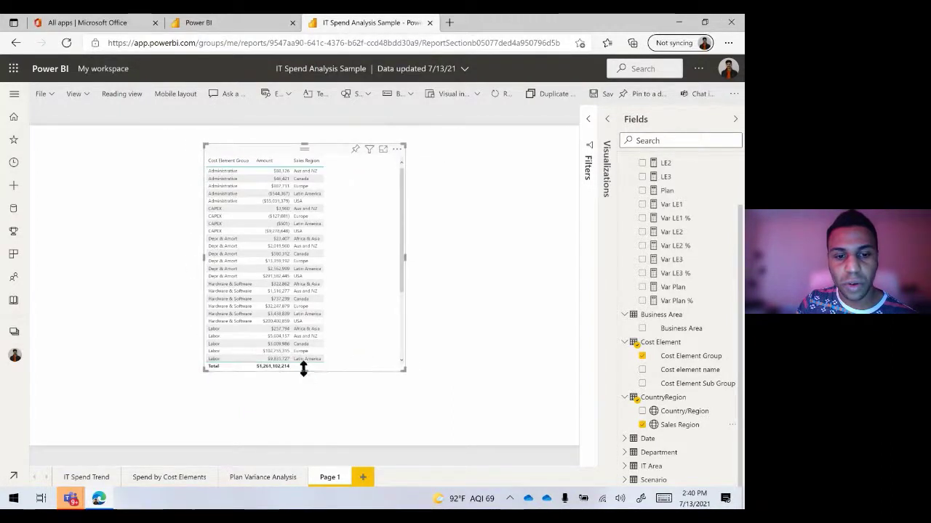
{"action": "left_click_drag", "start_coordinate": [303, 370], "coordinate": [305, 432]}
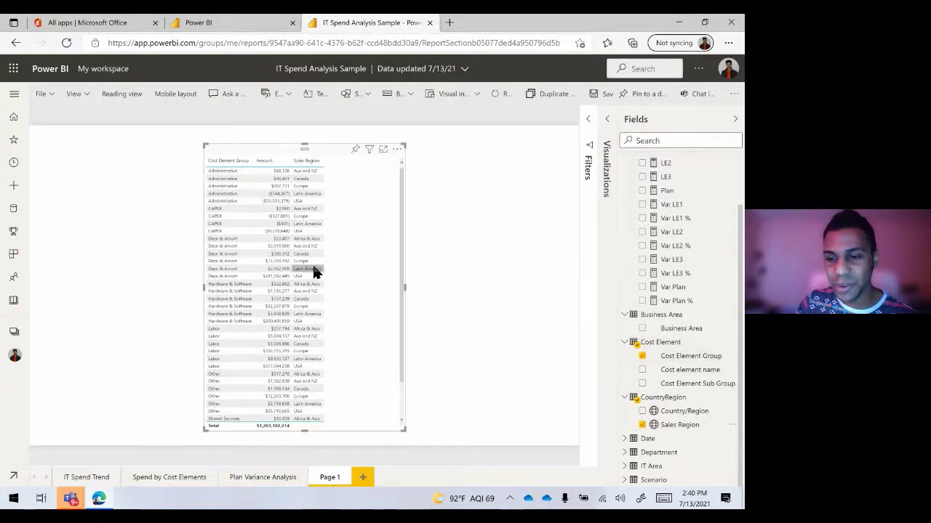
{"action": "scroll", "coordinate": [671, 356], "scroll_direction": "up", "scroll_amount": 2}
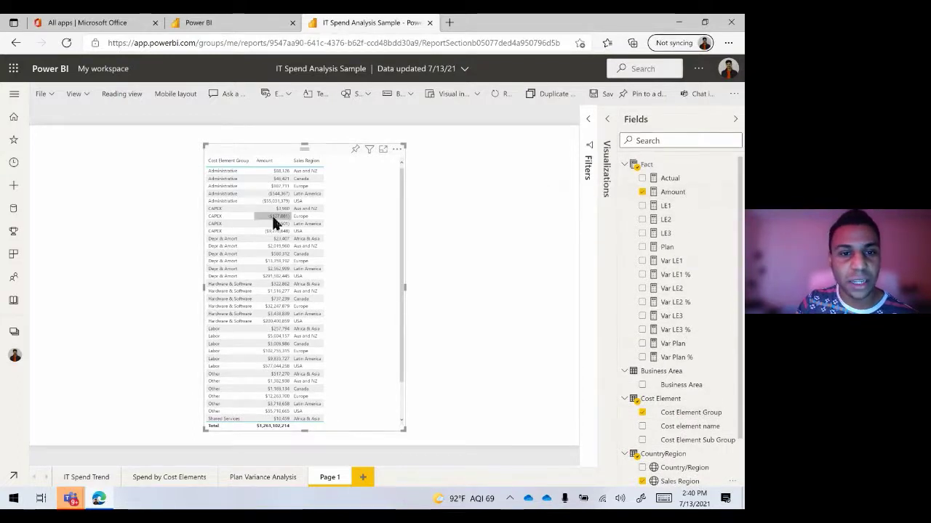
{"action": "scroll", "coordinate": [275, 222], "scroll_direction": "down", "scroll_amount": 2}
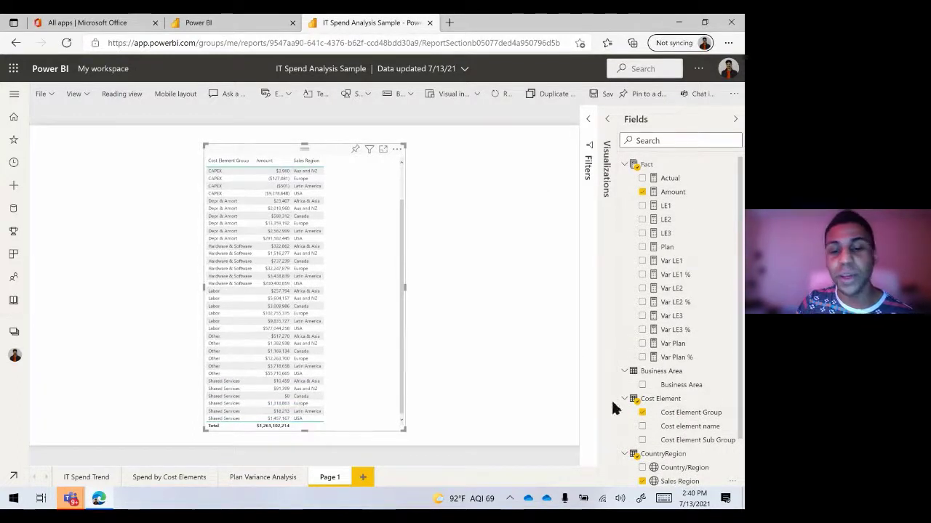
{"action": "scroll", "coordinate": [663, 449], "scroll_direction": "down", "scroll_amount": 2}
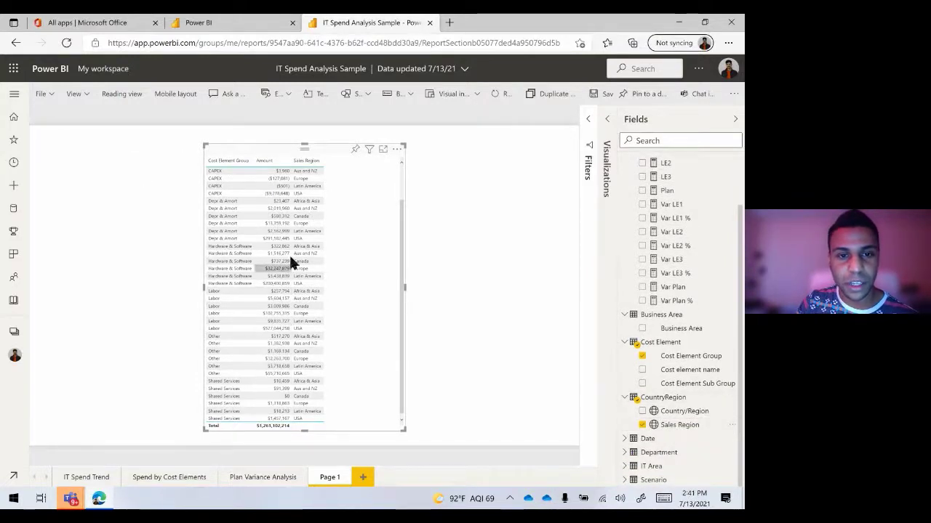
Remove the Cost Element Group table visual from Page 1
{"action": "left_click_drag", "start_coordinate": [258, 152], "coordinate": [141, 142]}
{"action": "left_click", "coordinate": [280, 138]}
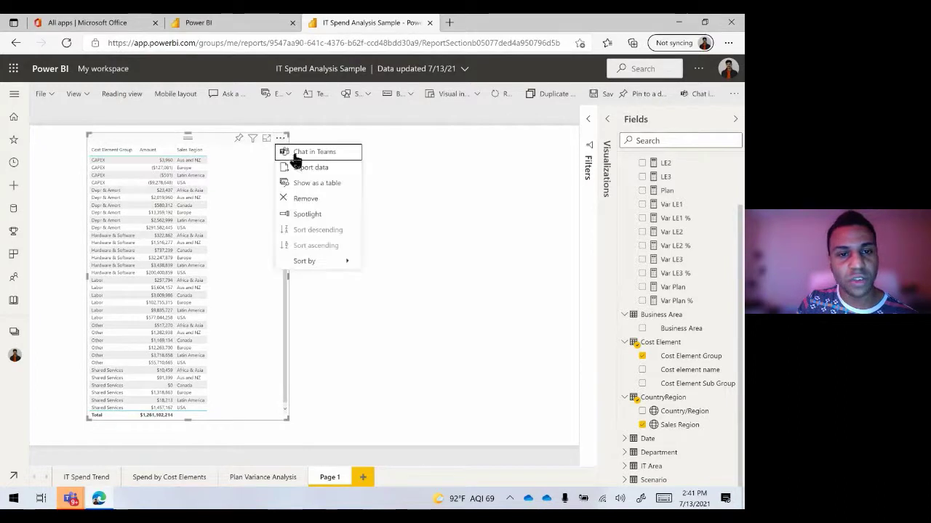
{"action": "left_click", "coordinate": [336, 201]}
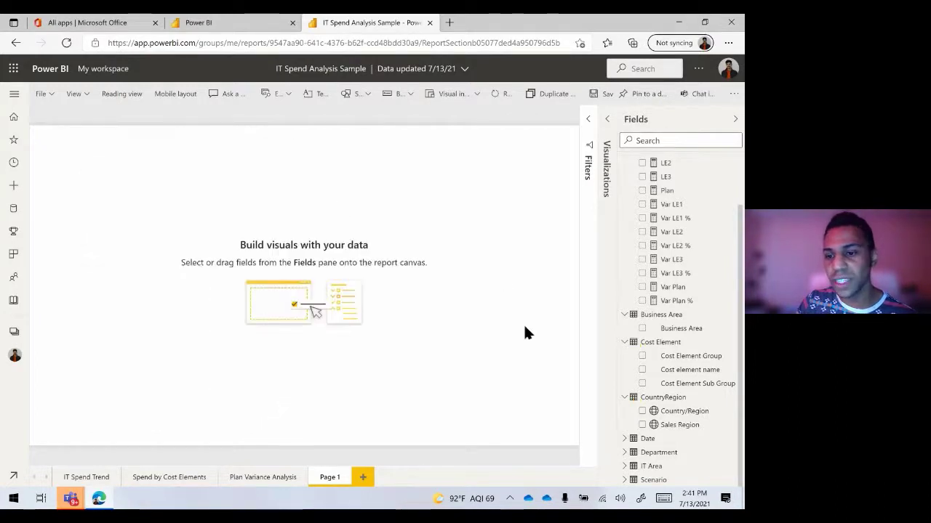
Try the Department field as a table visual on the blank canvas, look through its values and remove the visual
{"action": "left_click", "coordinate": [624, 452]}
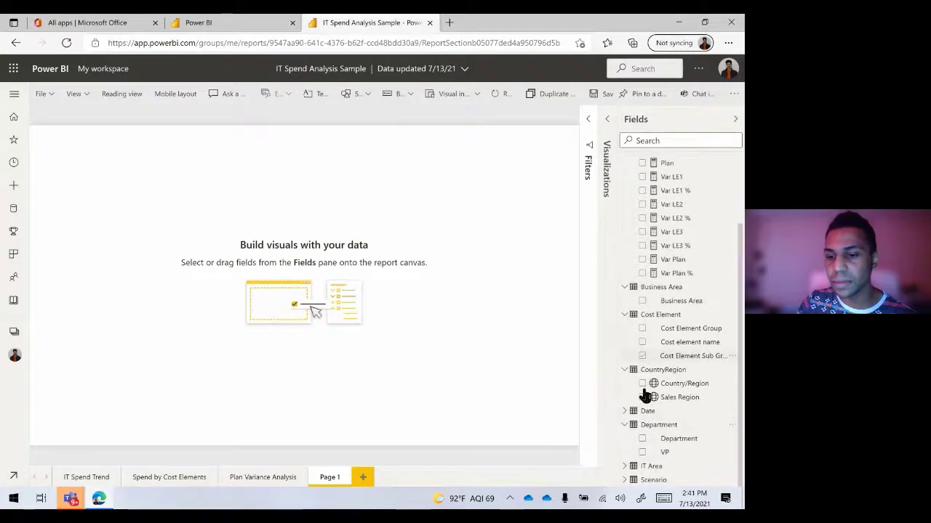
{"action": "left_click", "coordinate": [679, 440]}
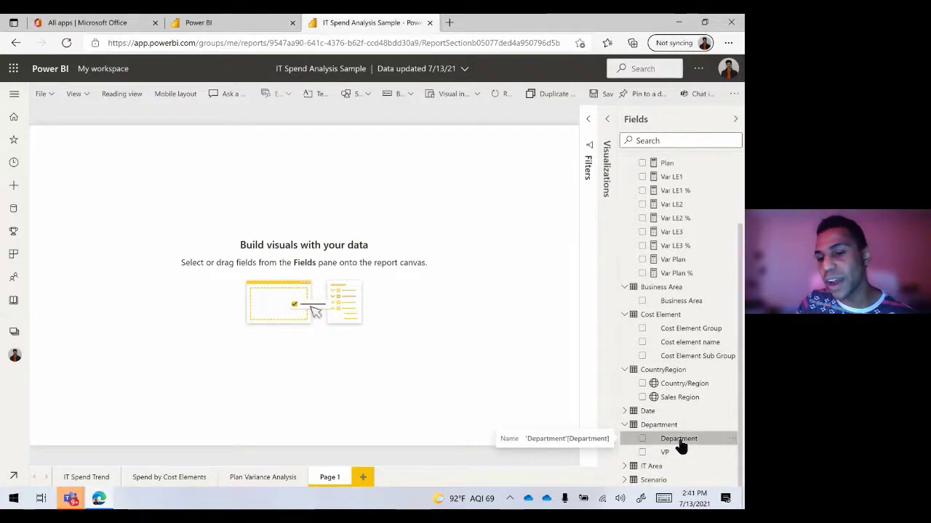
{"action": "left_click_drag", "start_coordinate": [679, 445], "coordinate": [136, 179]}
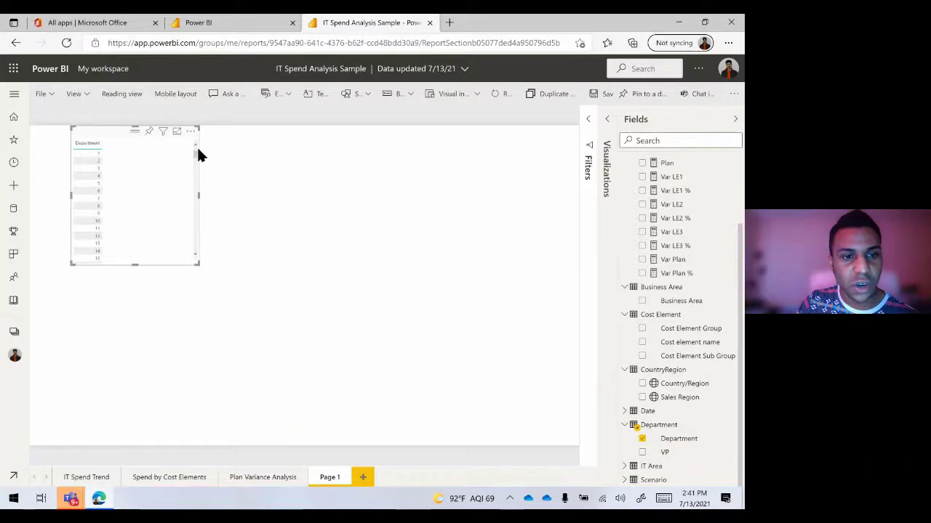
{"action": "left_click_drag", "start_coordinate": [199, 159], "coordinate": [191, 324]}
{"action": "scroll", "coordinate": [193, 204], "scroll_direction": "down", "scroll_amount": 5}
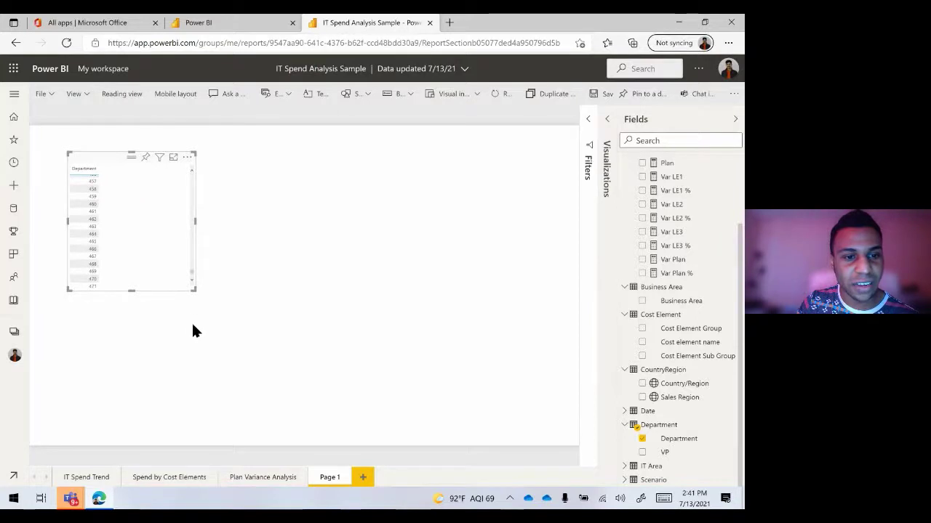
{"action": "left_click", "coordinate": [186, 158]}
{"action": "left_click", "coordinate": [220, 215]}
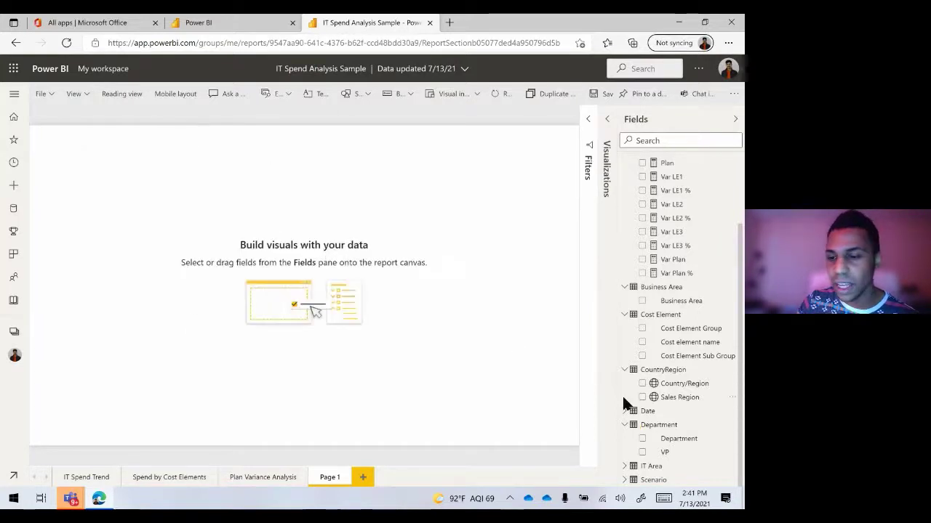
Place the IT Area field on the blank canvas as a table visual and highlight its Enablement row
{"action": "left_click", "coordinate": [624, 467]}
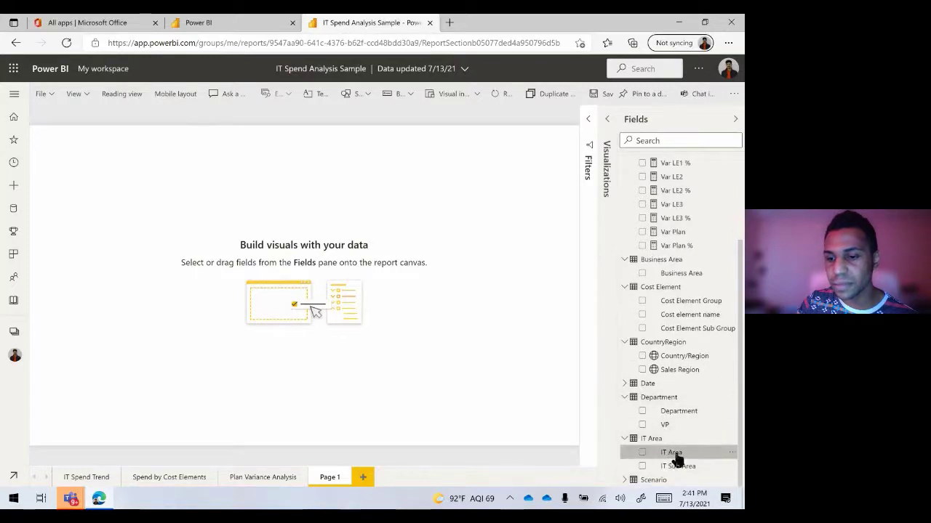
{"action": "left_click_drag", "start_coordinate": [674, 456], "coordinate": [120, 218]}
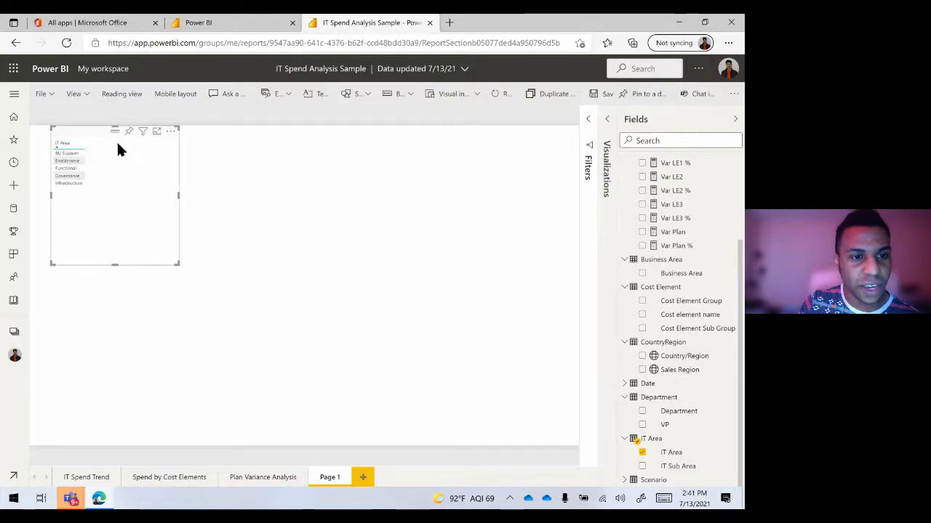
{"action": "left_click", "coordinate": [169, 133]}
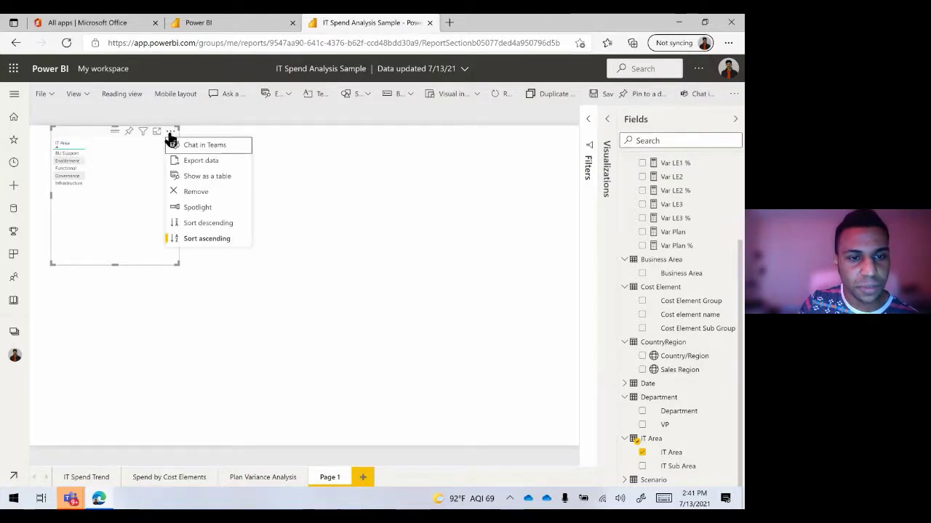
{"action": "left_click", "coordinate": [167, 265]}
{"action": "left_click", "coordinate": [69, 161]}
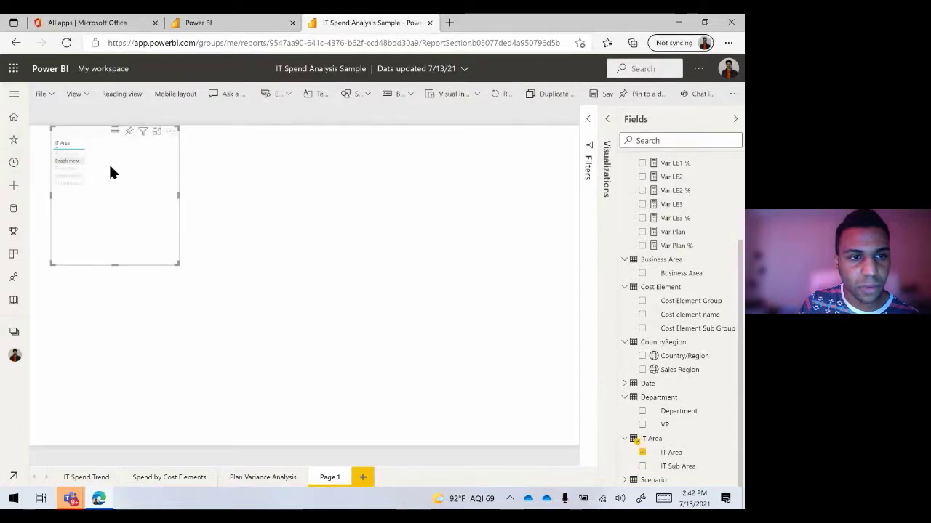
Enlarge the IT Area table visual and sort it in descending order, leaving no row highlighted
{"action": "left_click_drag", "start_coordinate": [176, 264], "coordinate": [237, 315]}
{"action": "right_click", "coordinate": [78, 143]}
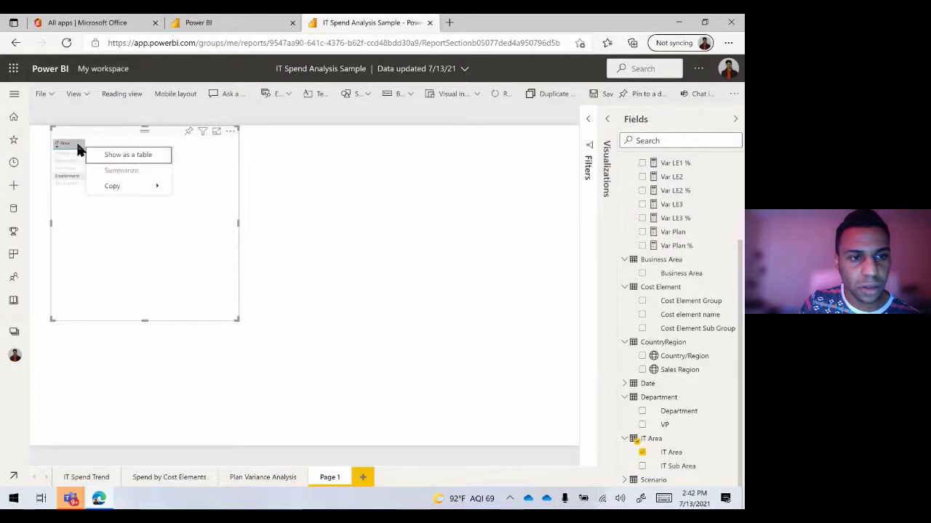
{"action": "right_click", "coordinate": [78, 142]}
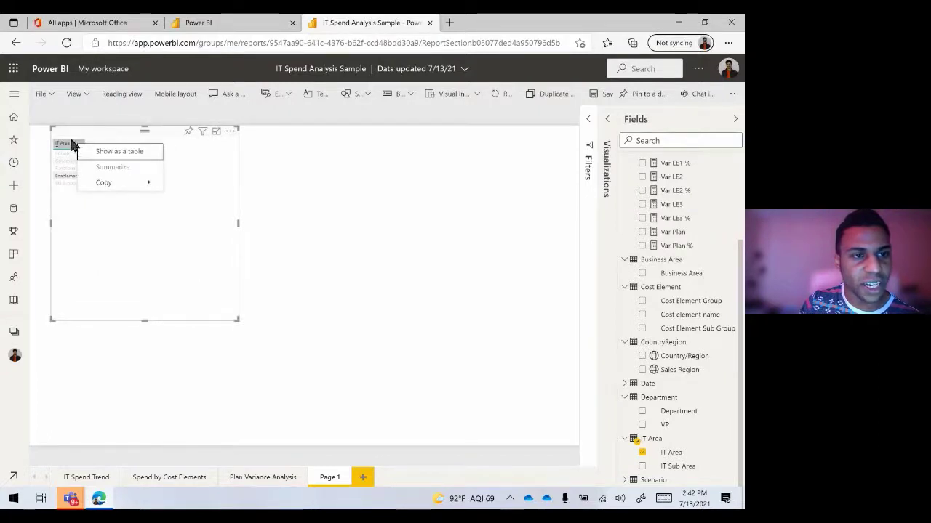
{"action": "left_click", "coordinate": [185, 155]}
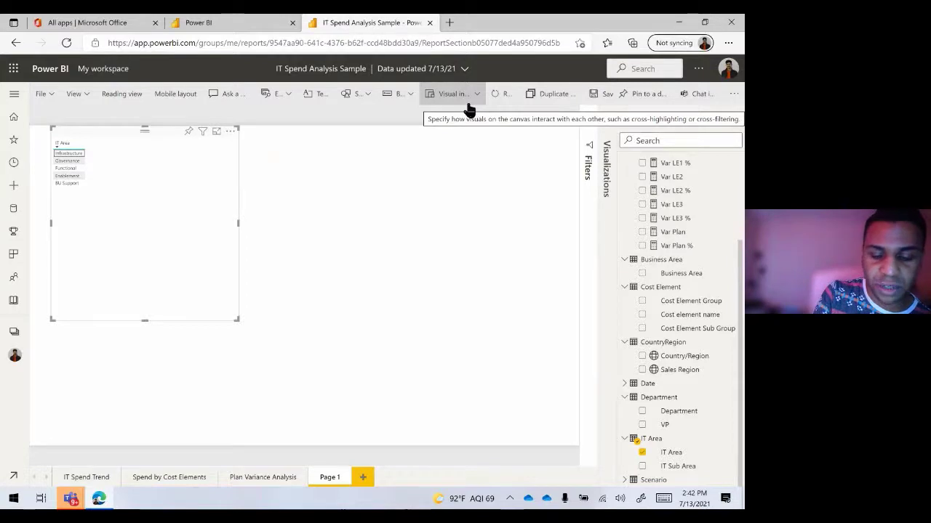
Enlarge the report canvas using full-screen mode, a collapsed Fields pane and the Actual size page view
{"action": "key", "text": "F11"}
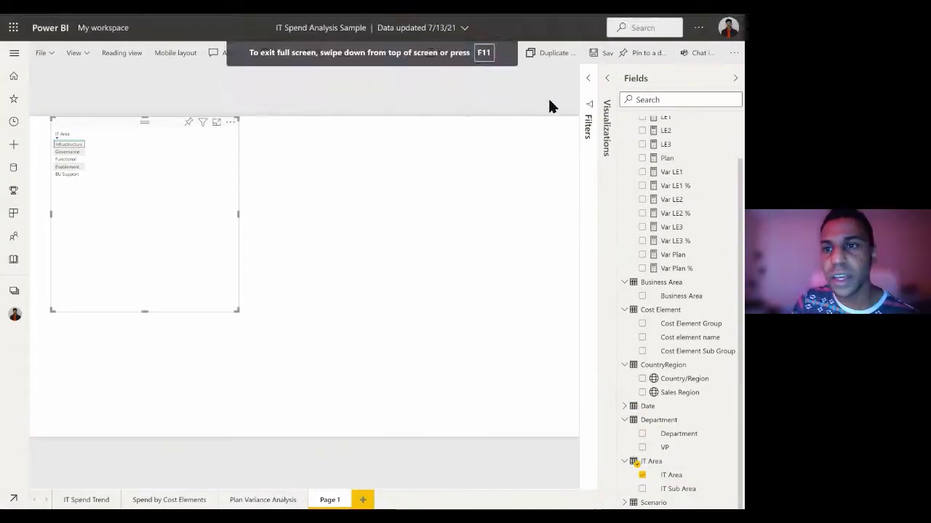
{"action": "left_click", "coordinate": [735, 79]}
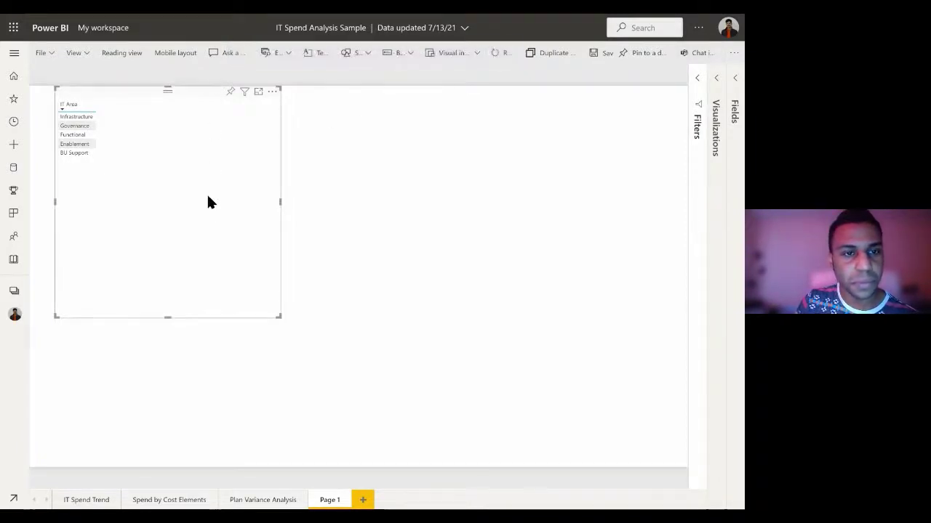
{"action": "left_click", "coordinate": [80, 53]}
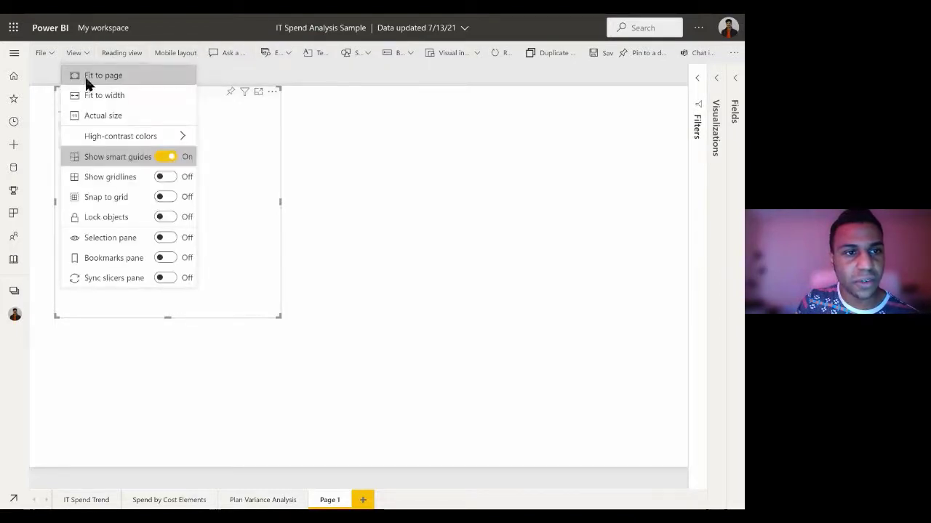
{"action": "left_click", "coordinate": [109, 116]}
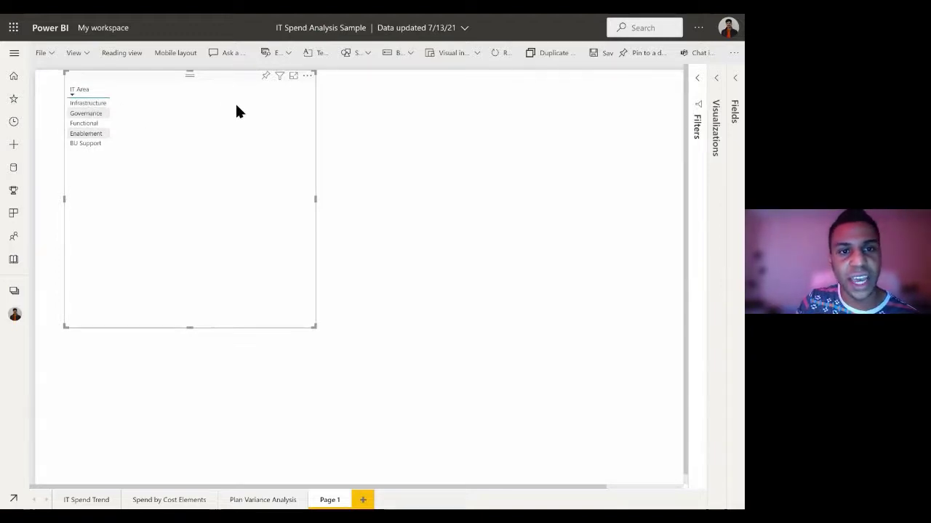
Preview the IT Area table in focus mode, and shrink the visual and move it lower back on the report page
{"action": "left_click", "coordinate": [293, 77]}
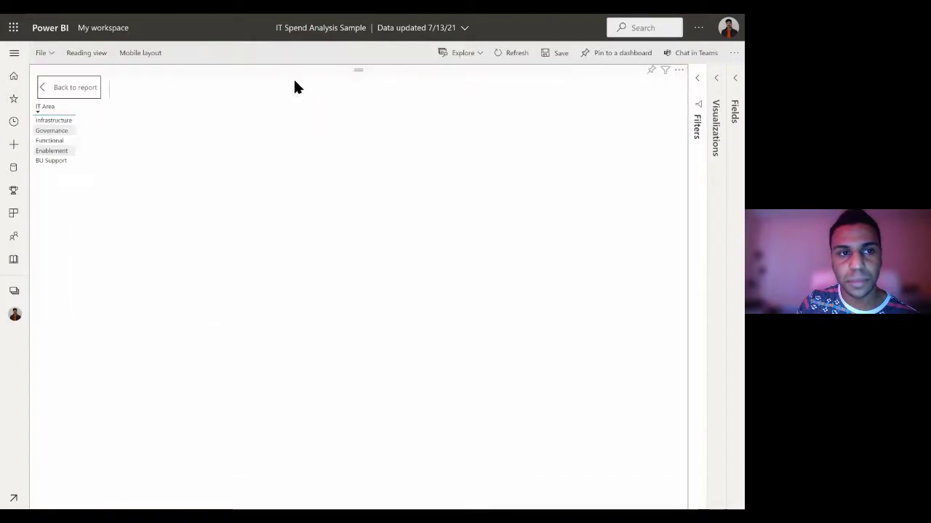
{"action": "left_click", "coordinate": [51, 90]}
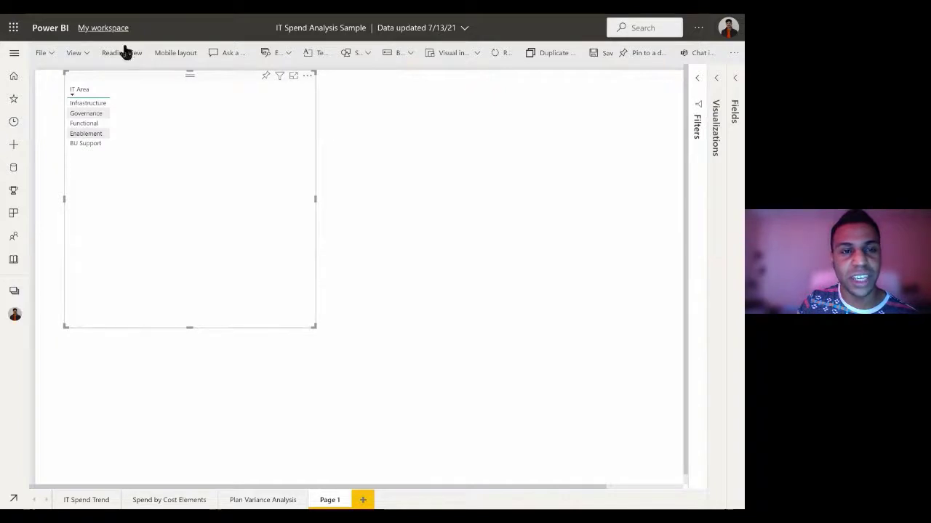
{"action": "left_click_drag", "start_coordinate": [314, 329], "coordinate": [196, 194]}
{"action": "left_click_drag", "start_coordinate": [115, 85], "coordinate": [116, 143]}
{"action": "left_click", "coordinate": [190, 135]}
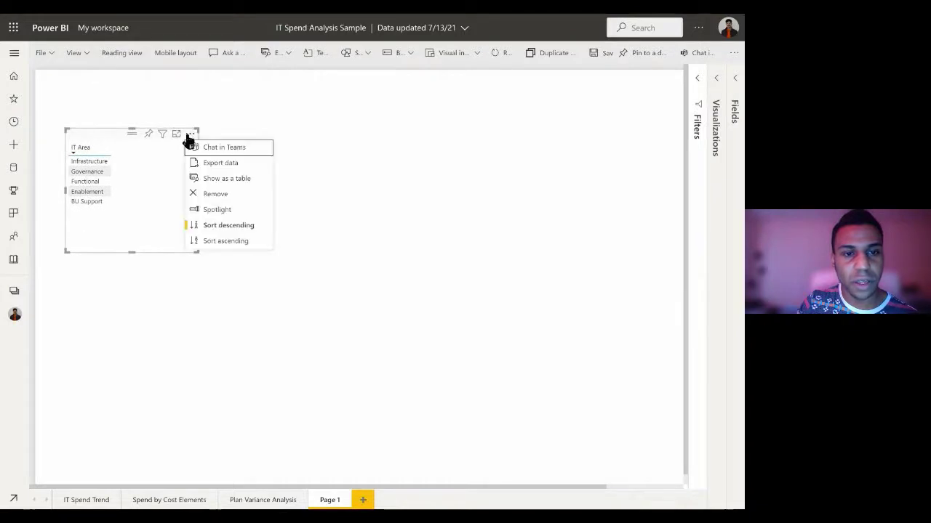
{"action": "left_click", "coordinate": [156, 173]}
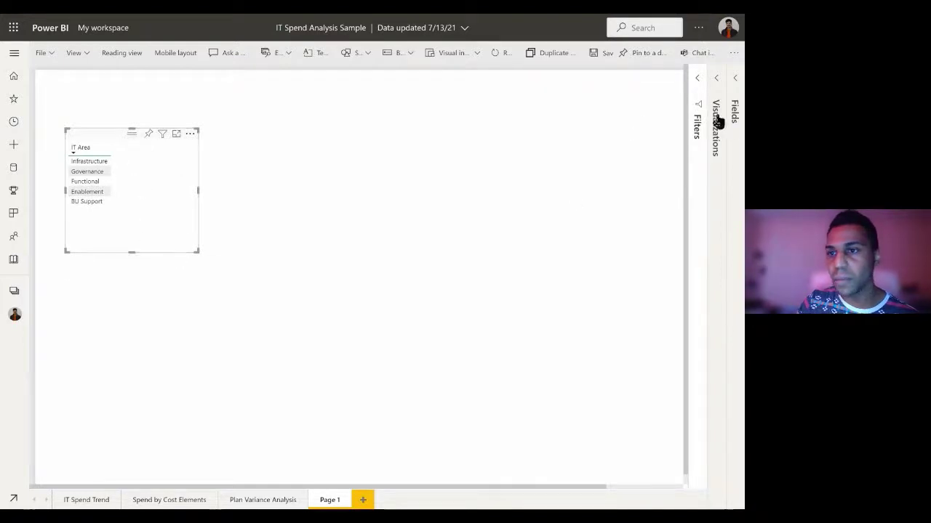
Reopen the Fields pane and add the Var Plan measure from the Fact table to the IT Area table visual
{"action": "left_click", "coordinate": [734, 83]}
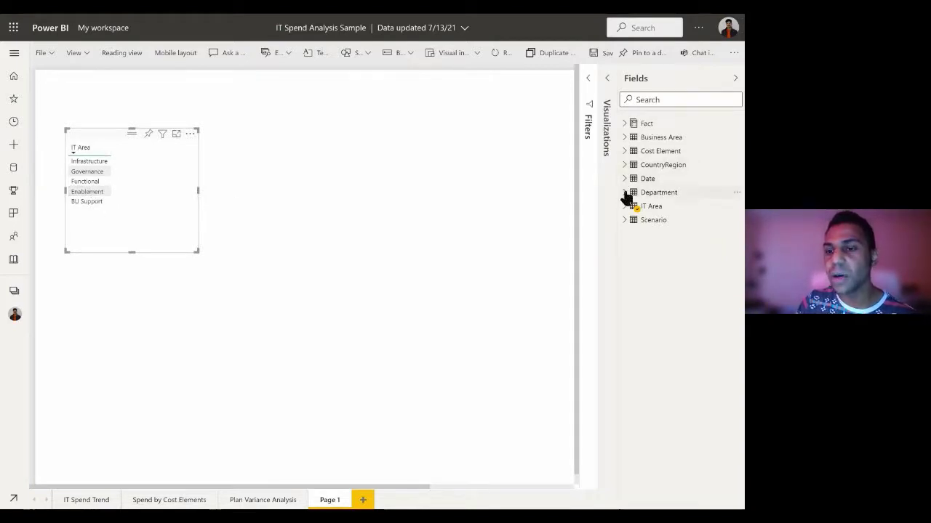
{"action": "left_click", "coordinate": [624, 137]}
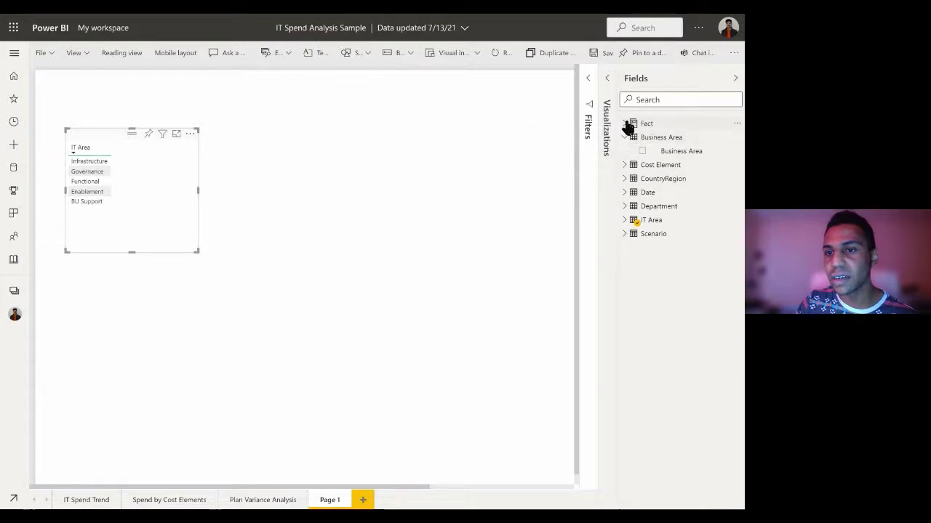
{"action": "left_click", "coordinate": [625, 124]}
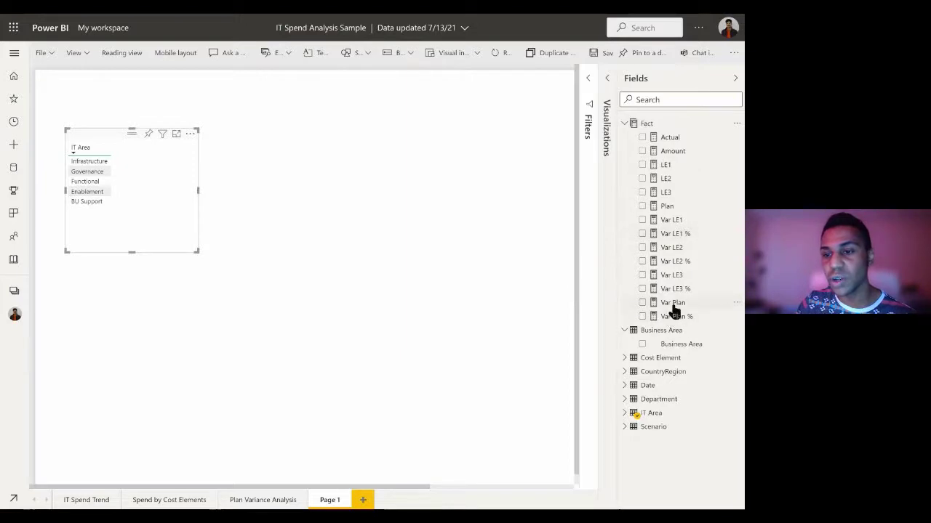
{"action": "left_click_drag", "start_coordinate": [673, 310], "coordinate": [102, 164]}
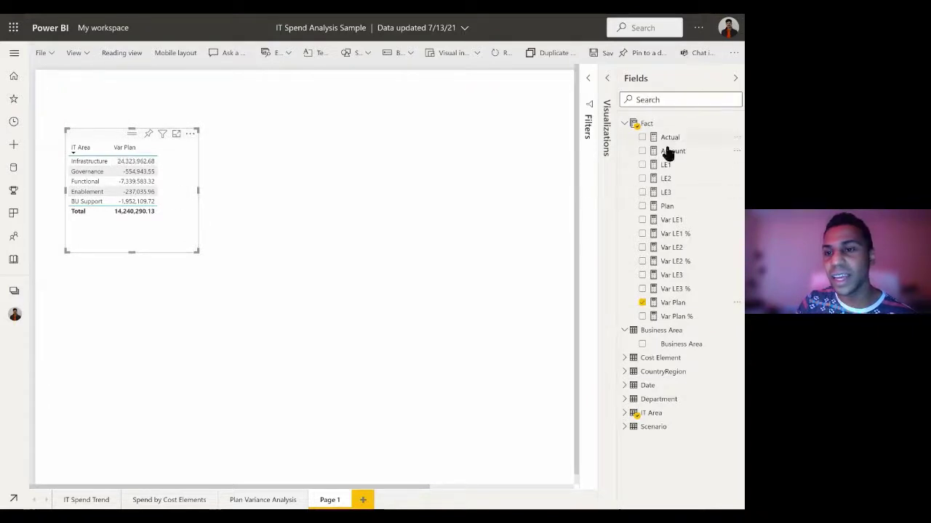
Add the Actual measure from the Fact table to the IT Area table visual and enlarge the visual to fit its columns
{"action": "left_click_drag", "start_coordinate": [669, 139], "coordinate": [133, 181]}
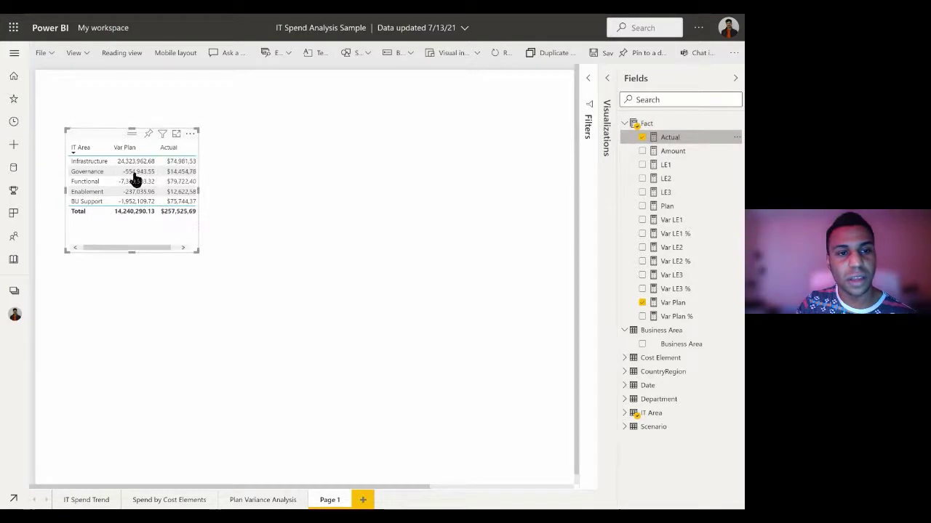
{"action": "left_click_drag", "start_coordinate": [200, 249], "coordinate": [287, 327]}
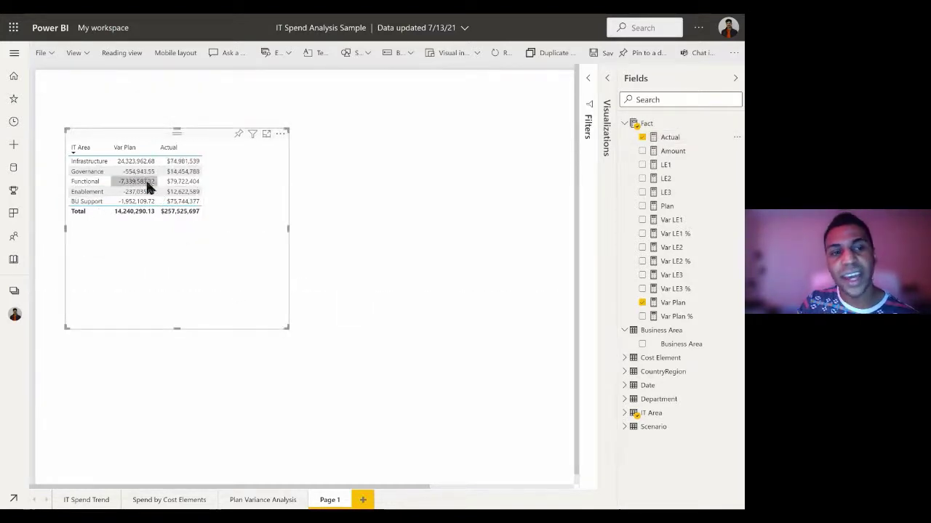
{"action": "mouse_move", "coordinate": [176, 185]}
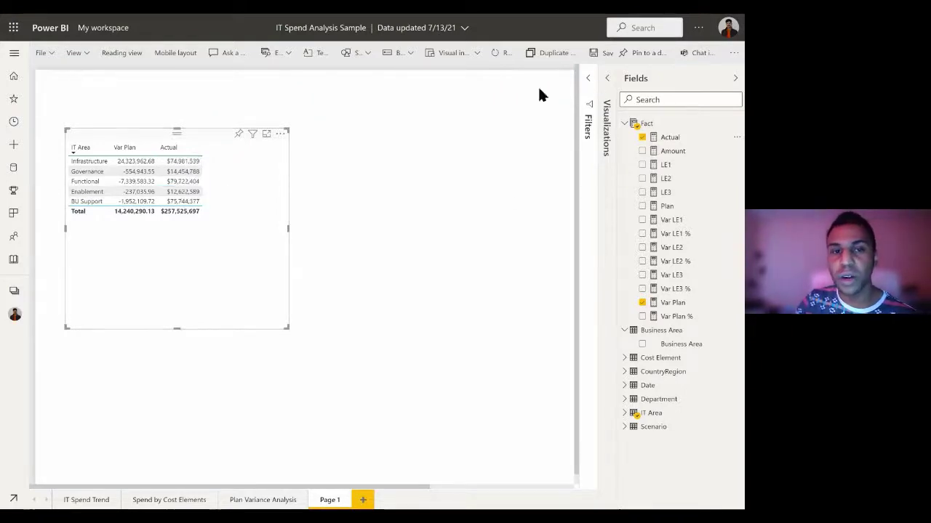
Reopen the Visualizations pane, preview the line and stacked column and area charts, and convert the table visual to a stacked column chart
{"action": "left_click", "coordinate": [604, 79]}
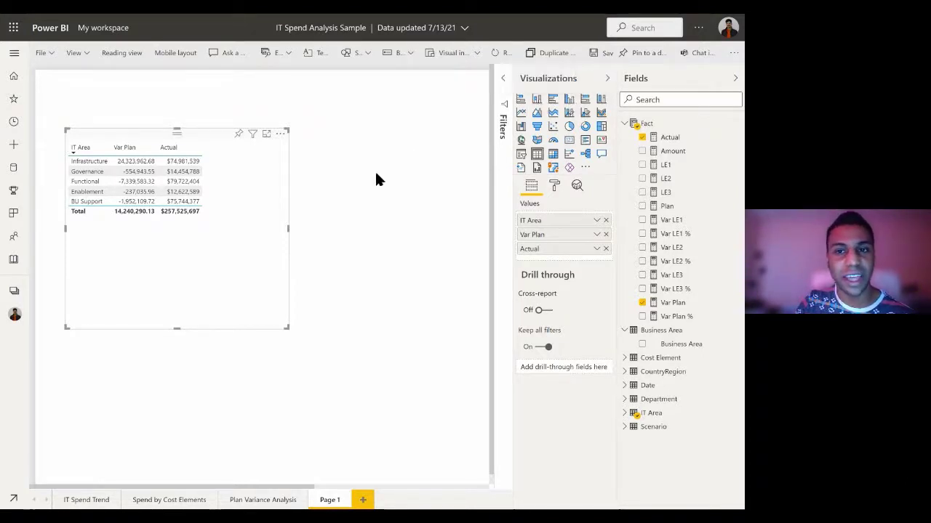
{"action": "left_click", "coordinate": [537, 99]}
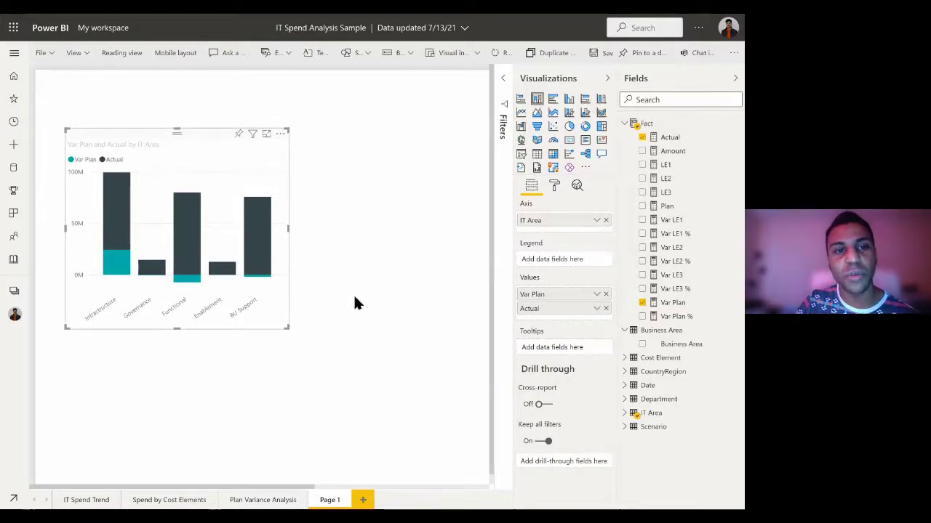
{"action": "left_click", "coordinate": [568, 114]}
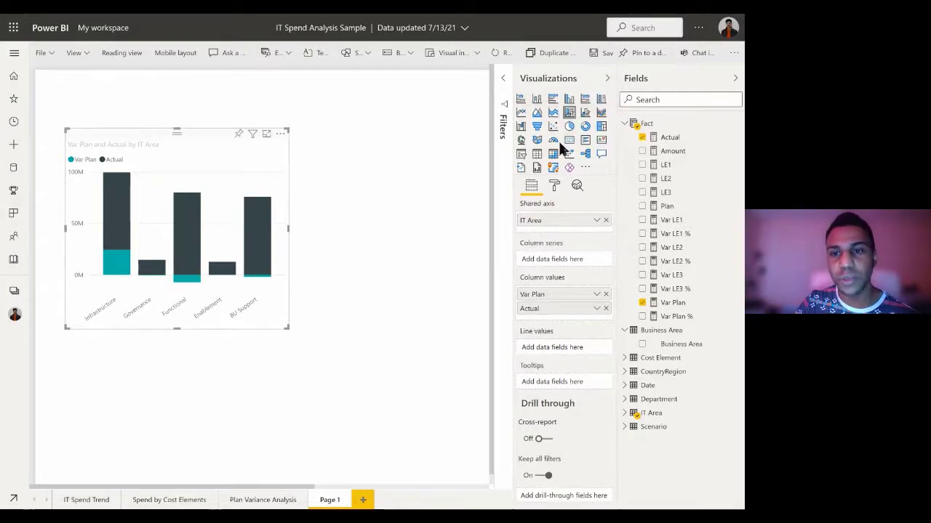
{"action": "left_click", "coordinate": [537, 114]}
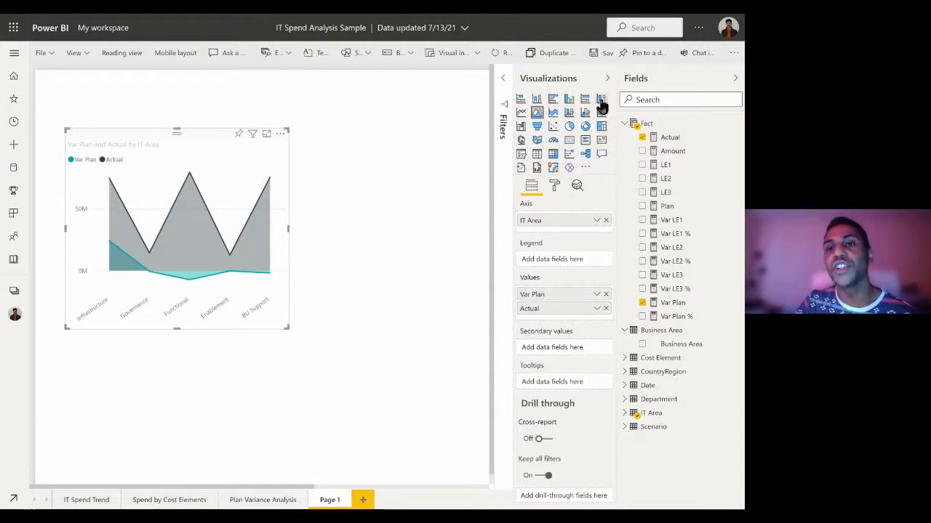
{"action": "left_click", "coordinate": [536, 99]}
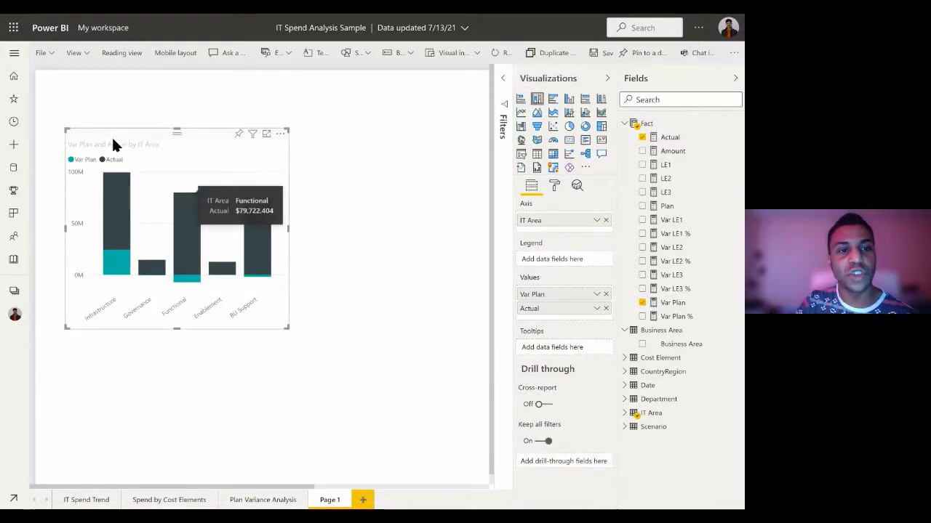
Move the stacked column chart lower on the page and review its available formatting options
{"action": "left_click_drag", "start_coordinate": [121, 129], "coordinate": [114, 170]}
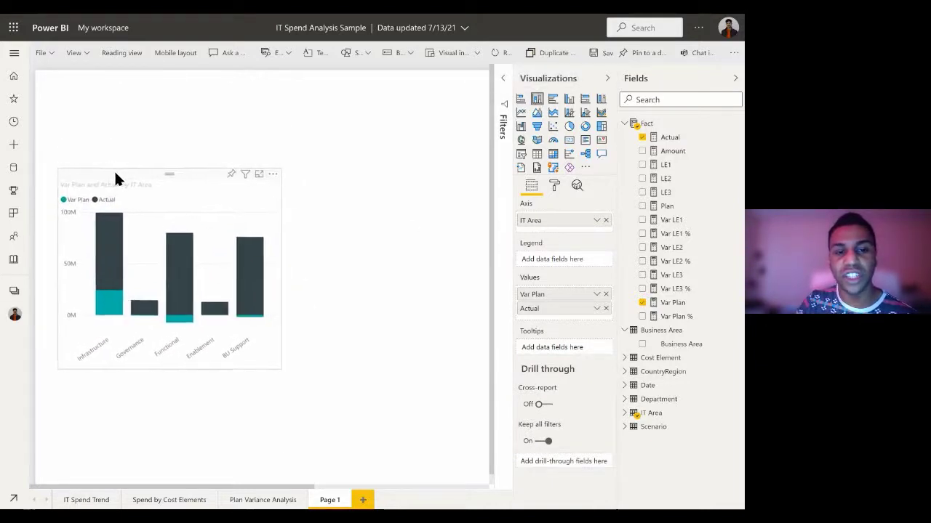
{"action": "left_click", "coordinate": [553, 187]}
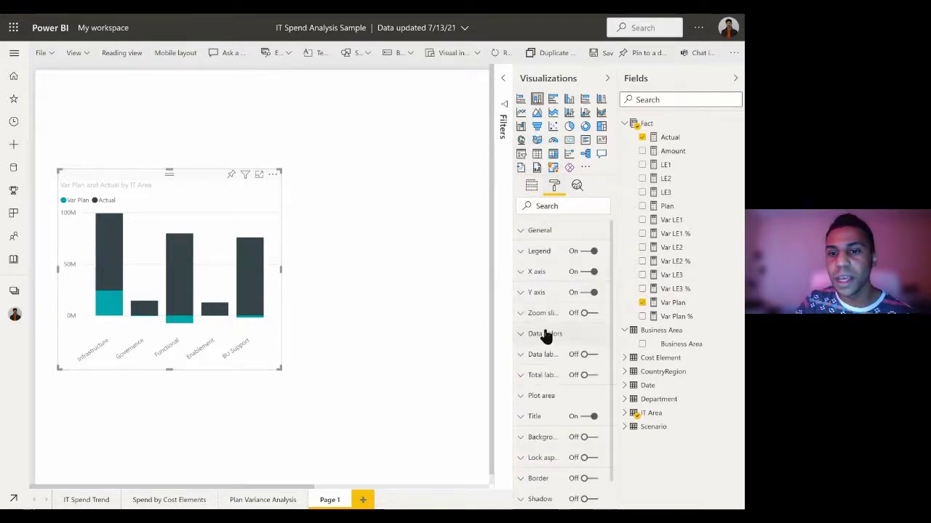
{"action": "scroll", "coordinate": [549, 358], "scroll_direction": "down", "scroll_amount": 1}
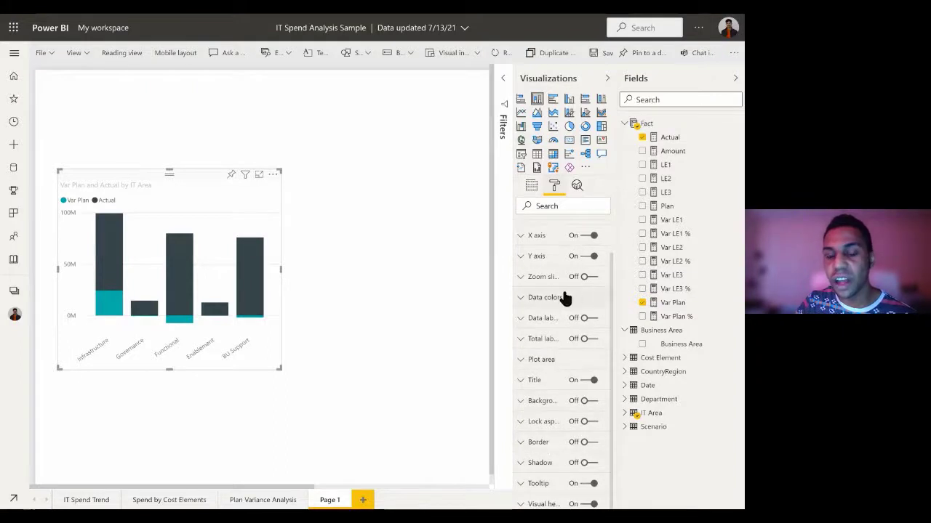
{"action": "scroll", "coordinate": [545, 312], "scroll_direction": "up", "scroll_amount": 1}
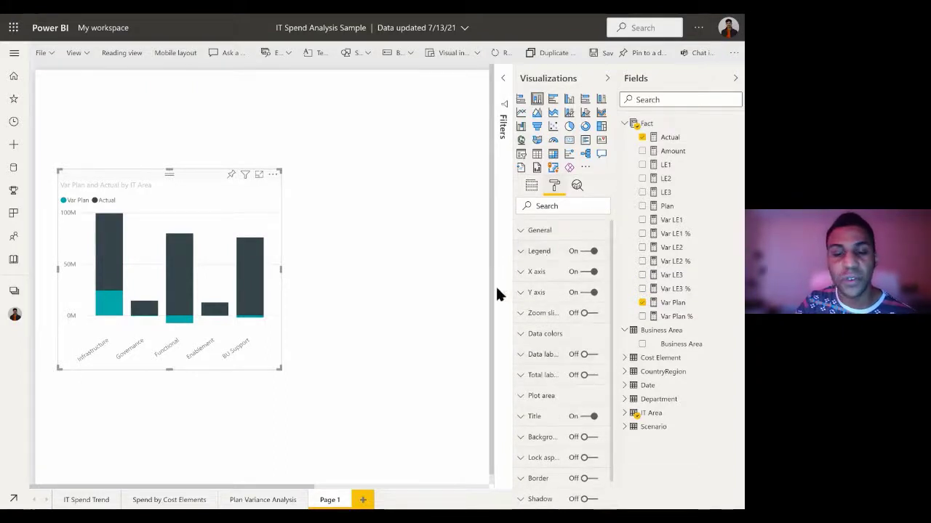
{"action": "scroll", "coordinate": [541, 353], "scroll_direction": "down", "scroll_amount": 1}
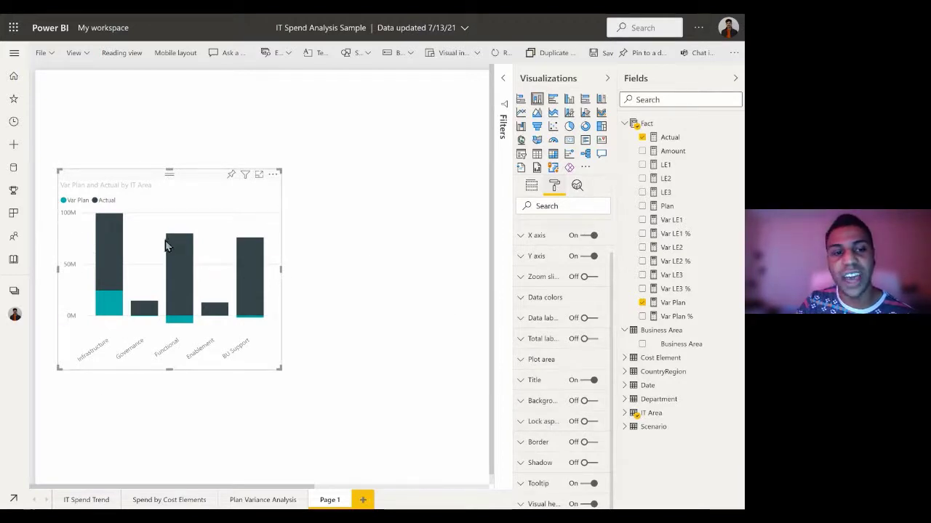
Resize the stacked column chart to a medium size and reposition it near the upper-left corner of the report page
{"action": "left_click_drag", "start_coordinate": [279, 171], "coordinate": [380, 117]}
{"action": "left_click_drag", "start_coordinate": [215, 201], "coordinate": [200, 159]}
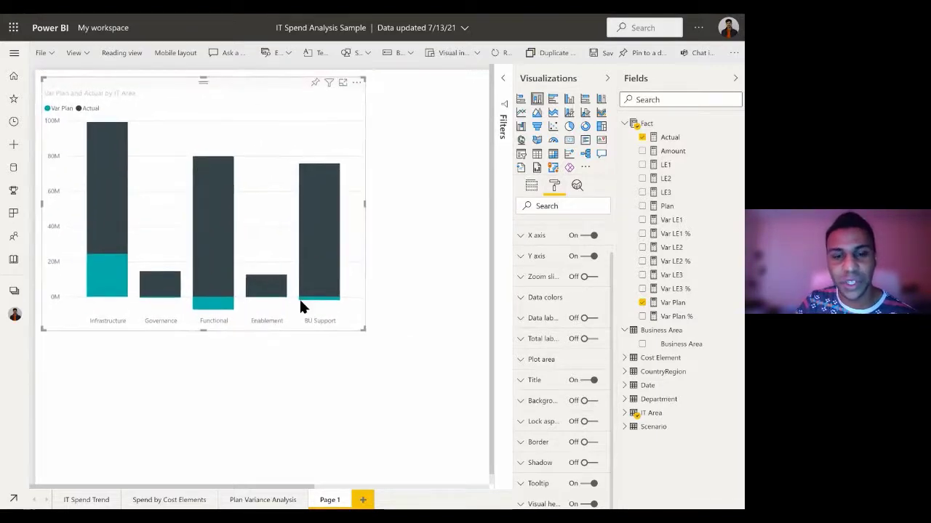
{"action": "left_click_drag", "start_coordinate": [362, 329], "coordinate": [222, 246]}
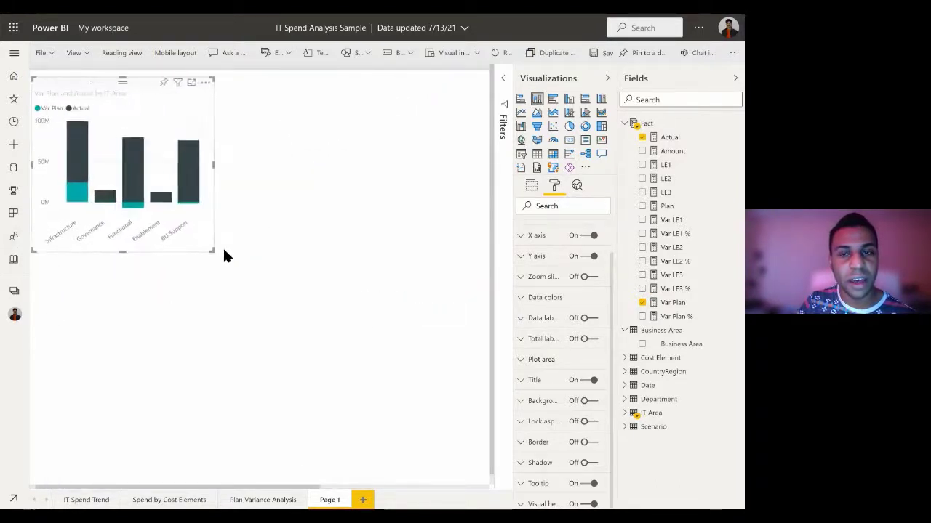
{"action": "left_click_drag", "start_coordinate": [98, 125], "coordinate": [124, 135]}
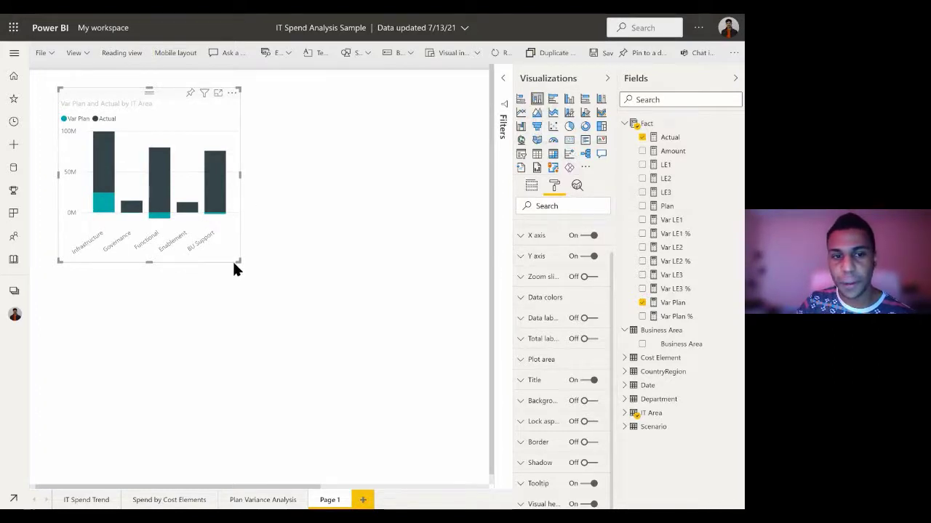
{"action": "left_click_drag", "start_coordinate": [239, 262], "coordinate": [296, 306]}
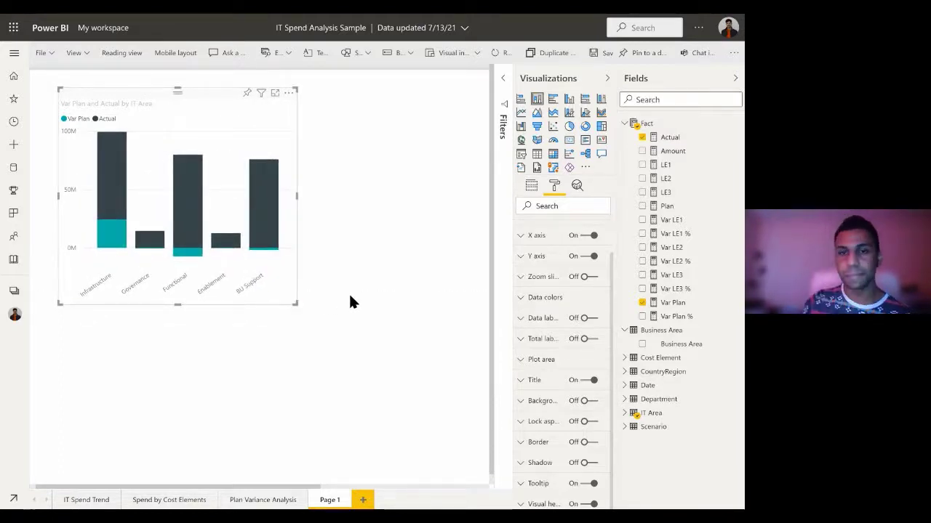
Check the report's visual interaction options, and shift the stacked column chart slightly closer to the page's left edge
{"action": "left_click", "coordinate": [463, 57]}
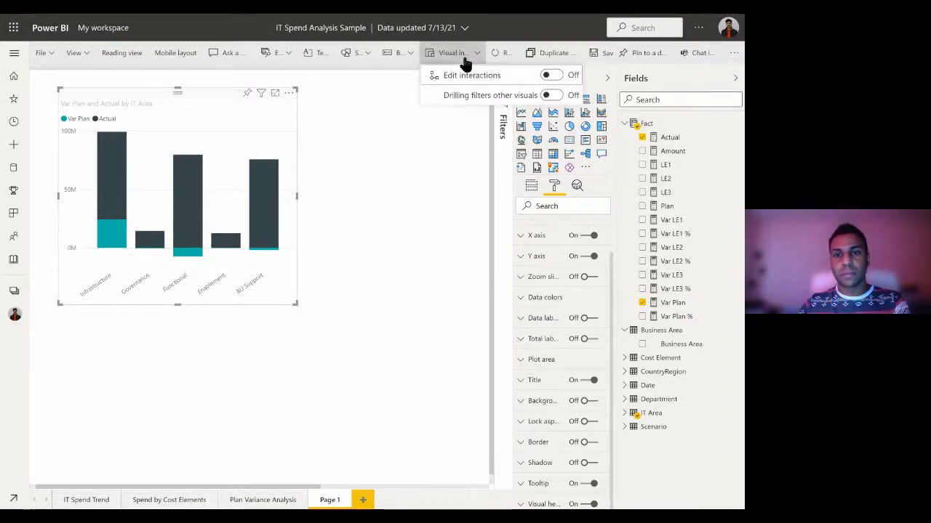
{"action": "left_click", "coordinate": [464, 58]}
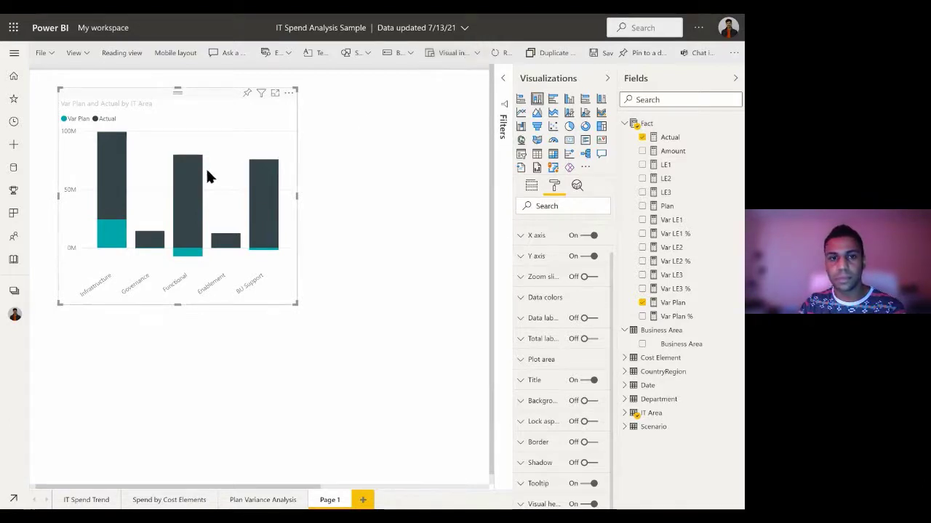
{"action": "mouse_move", "coordinate": [199, 182]}
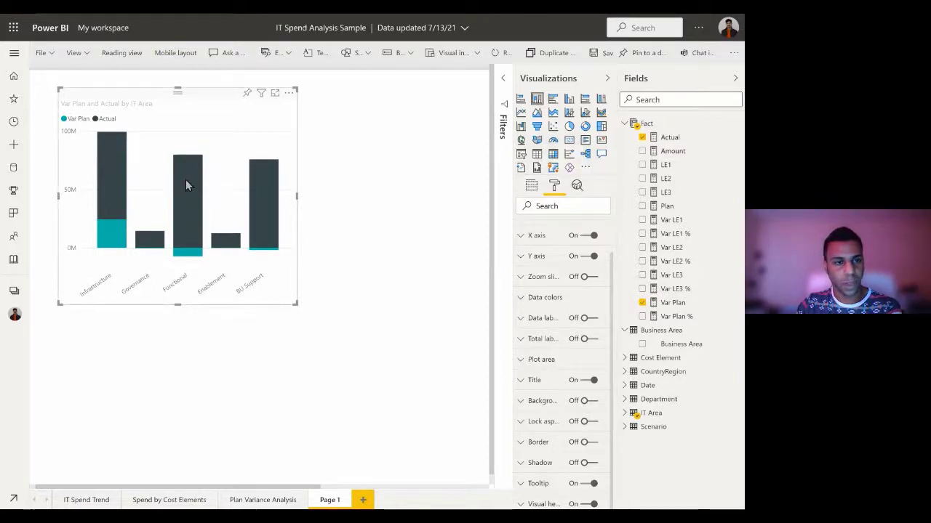
{"action": "mouse_move", "coordinate": [185, 178]}
{"action": "left_mouse_down"}
{"action": "mouse_move", "coordinate": [171, 187]}
{"action": "mouse_move", "coordinate": [170, 180]}
{"action": "left_mouse_up"}
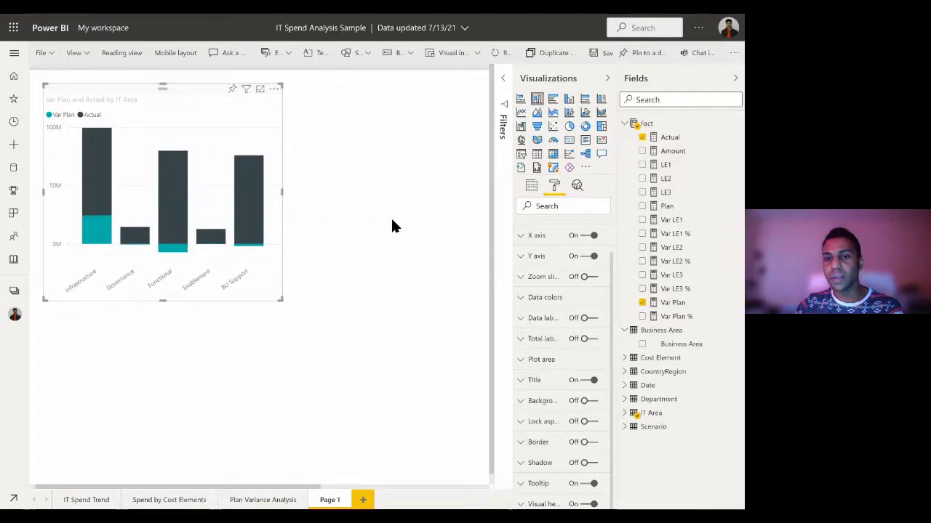
Review the Constant line option in the analytics settings of the stacked column chart
{"action": "left_click", "coordinate": [579, 186]}
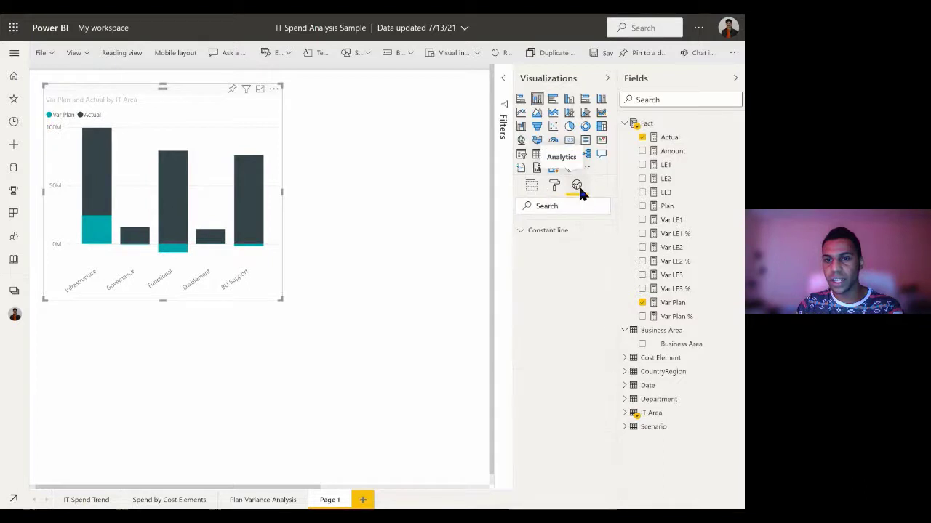
{"action": "left_click", "coordinate": [529, 237]}
{"action": "left_click", "coordinate": [531, 232]}
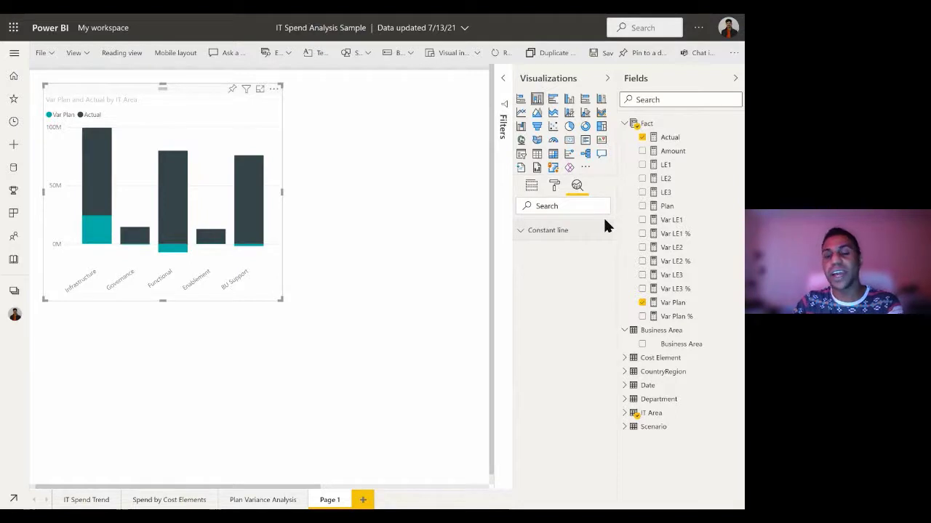
Analyze where the distribution is different from the BU Support column, and review the context options of the Enablement column
{"action": "right_click", "coordinate": [241, 174]}
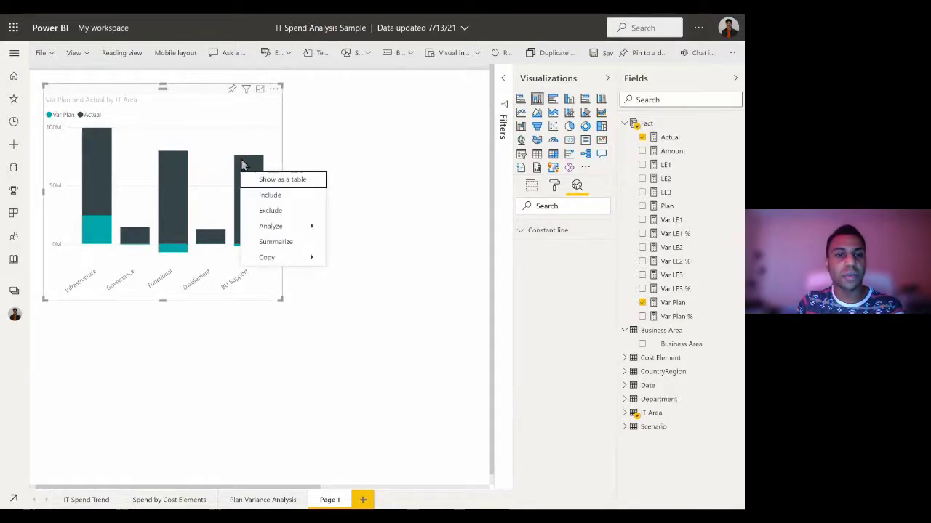
{"action": "mouse_move", "coordinate": [311, 263]}
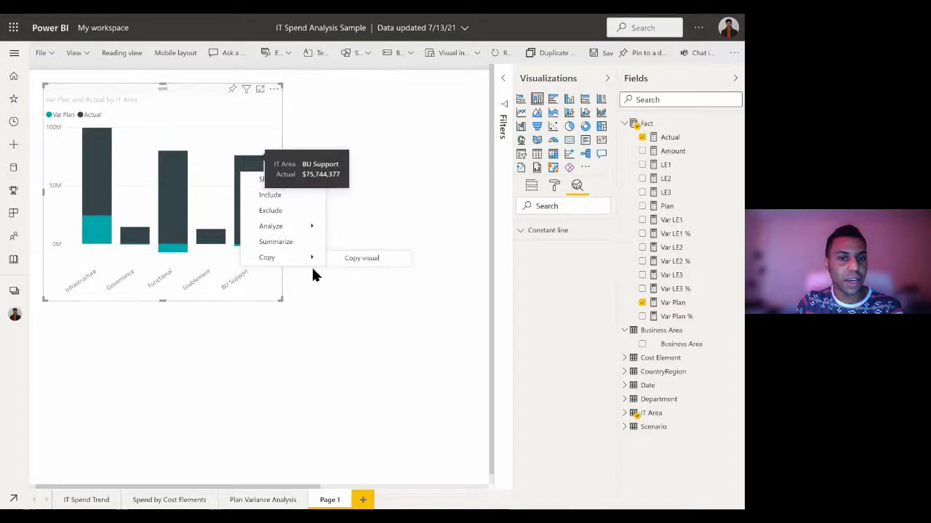
{"action": "mouse_move", "coordinate": [313, 225]}
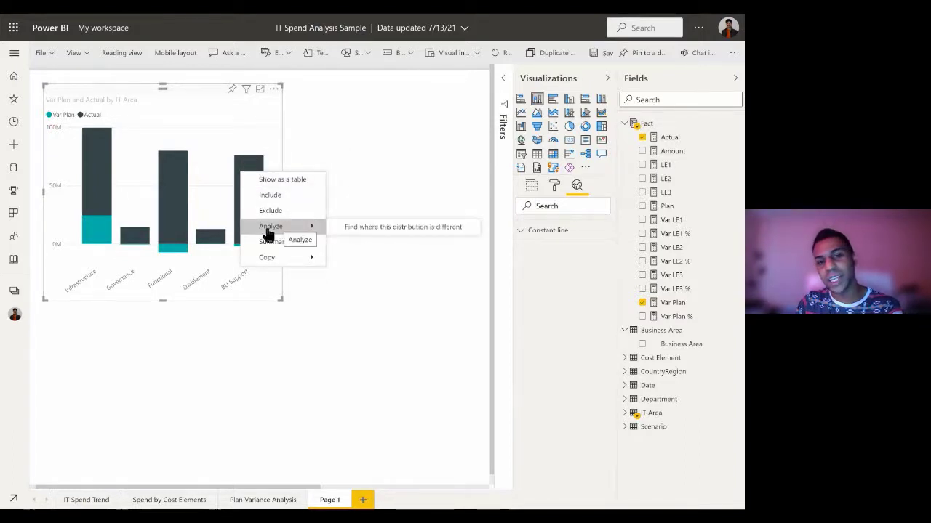
{"action": "left_click", "coordinate": [413, 233]}
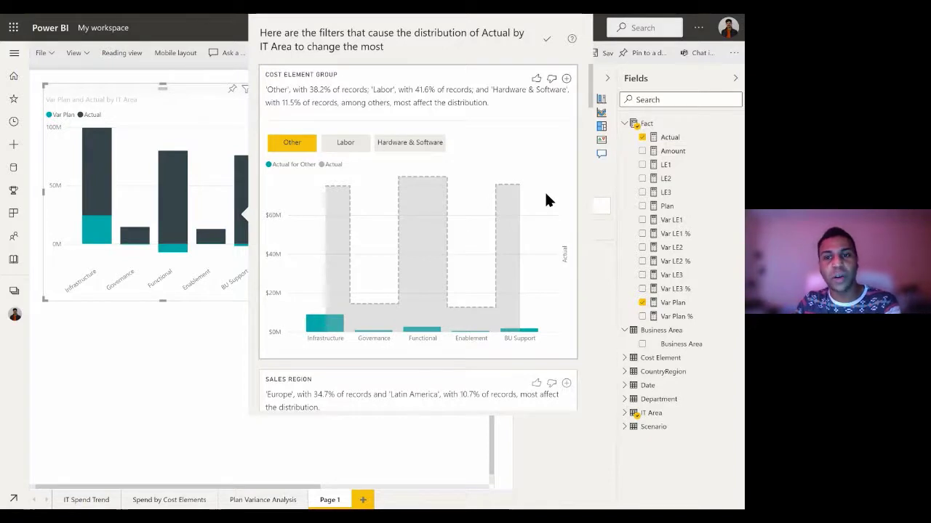
{"action": "left_click", "coordinate": [210, 347]}
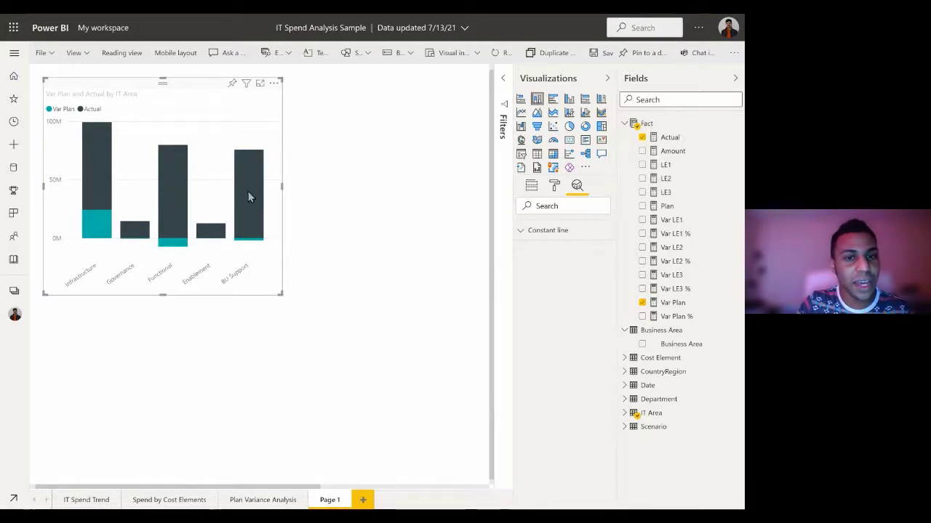
{"action": "right_click", "coordinate": [209, 235]}
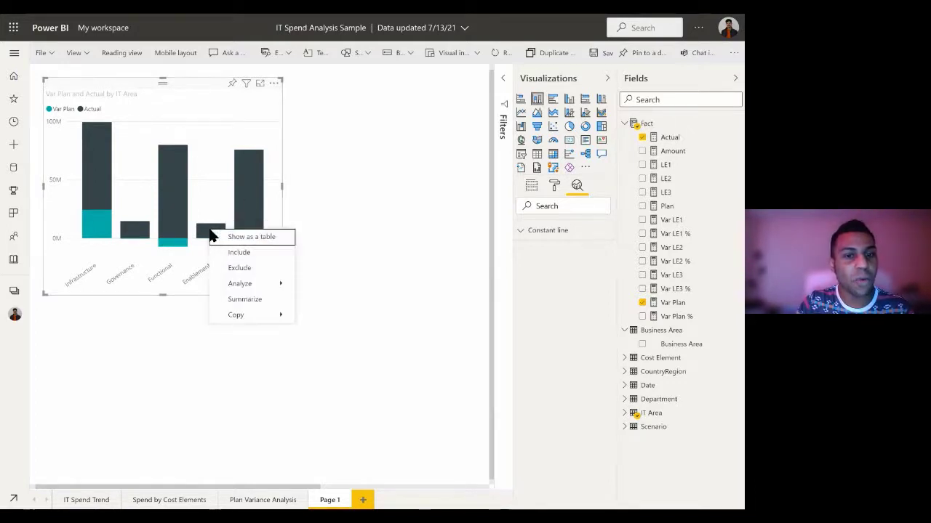
{"action": "mouse_move", "coordinate": [278, 291]}
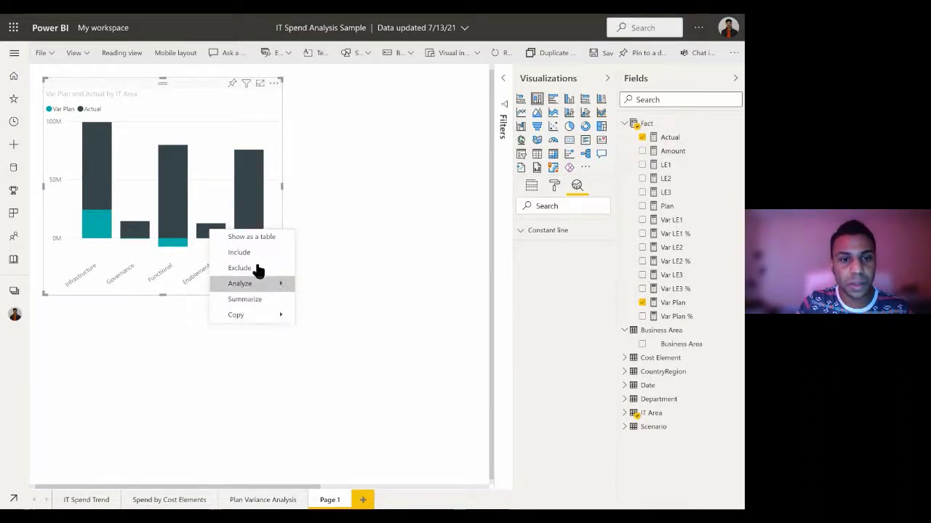
{"action": "left_click", "coordinate": [206, 199]}
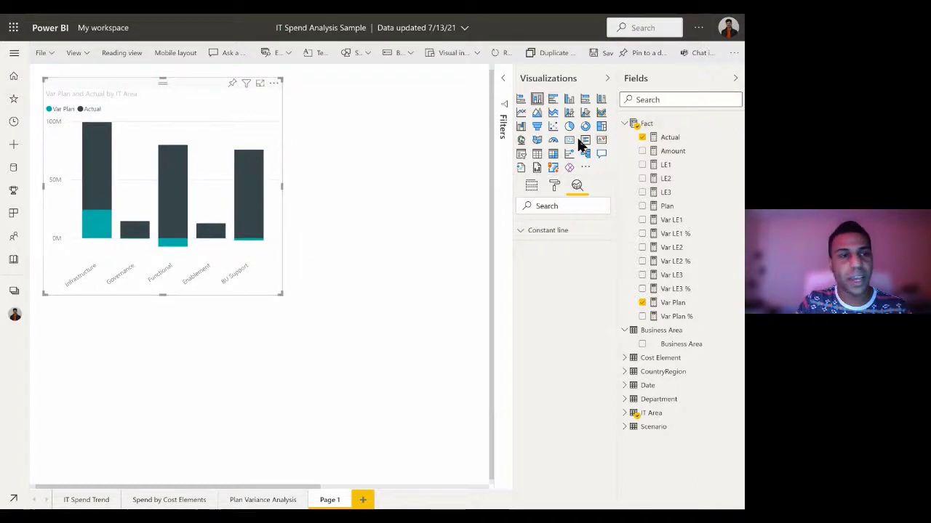
Switch to the Sales and Marketing workspace without saving the changes to the IT Spend Analysis Sample report
{"action": "left_click", "coordinate": [14, 54]}
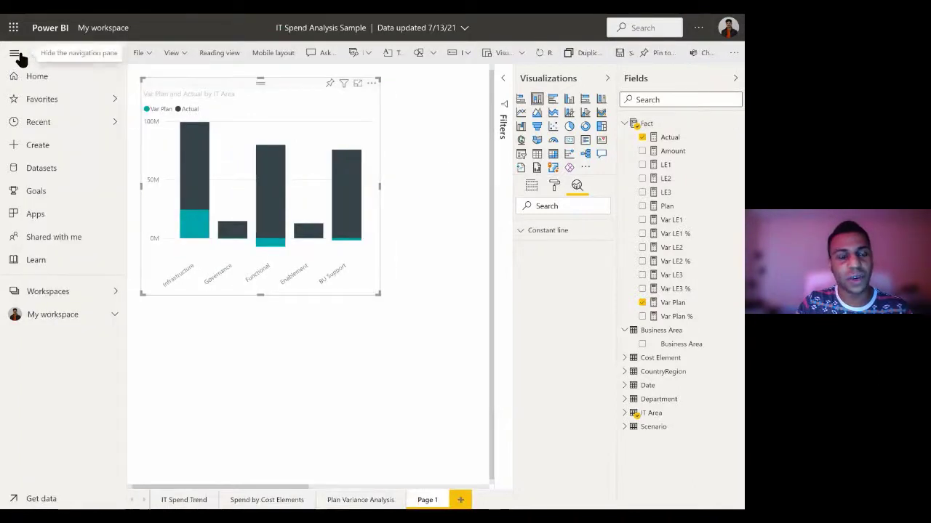
{"action": "left_click", "coordinate": [82, 294]}
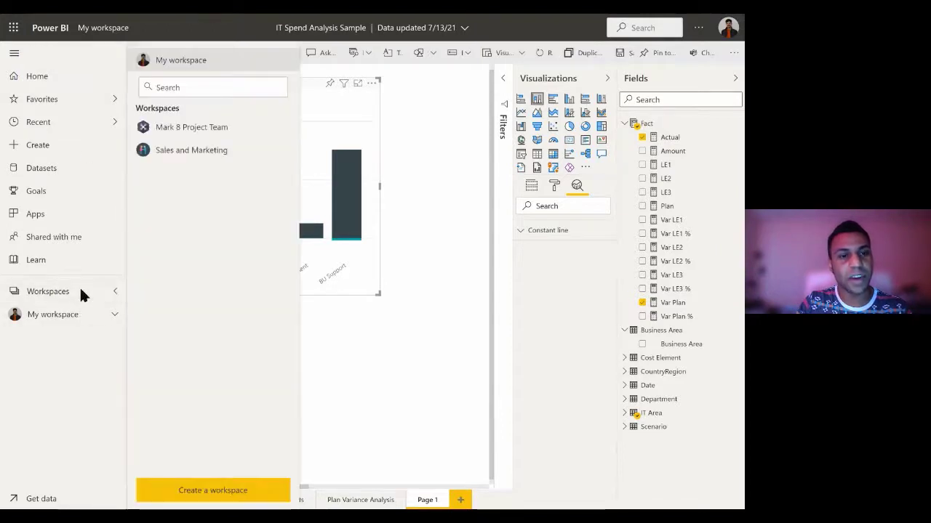
{"action": "left_click", "coordinate": [187, 154]}
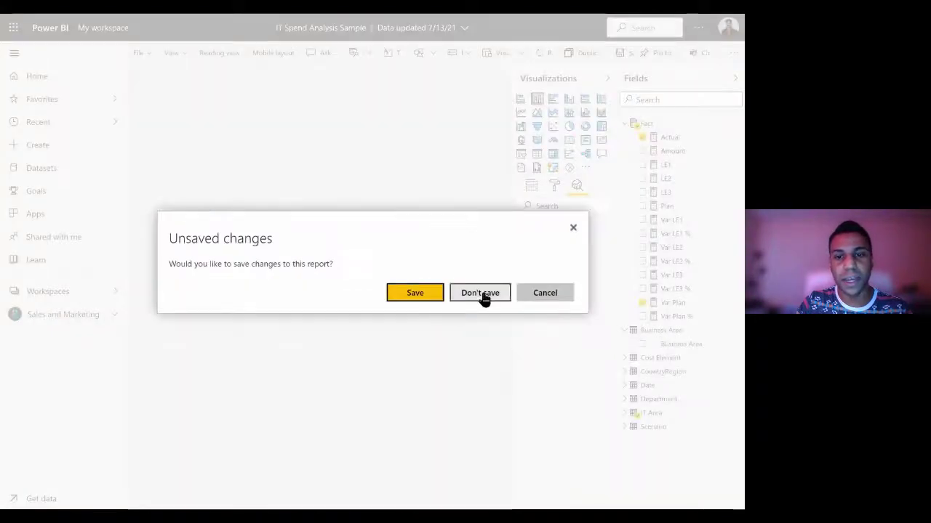
{"action": "left_click", "coordinate": [483, 297]}
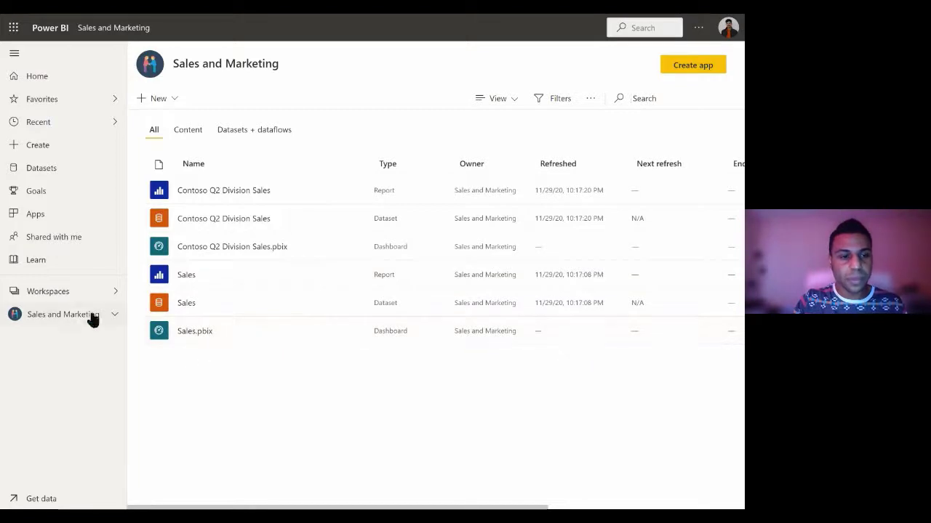
Open the Contoso Q2 Division Sales report from the workspace and switch it to editing mode
{"action": "left_click", "coordinate": [209, 192]}
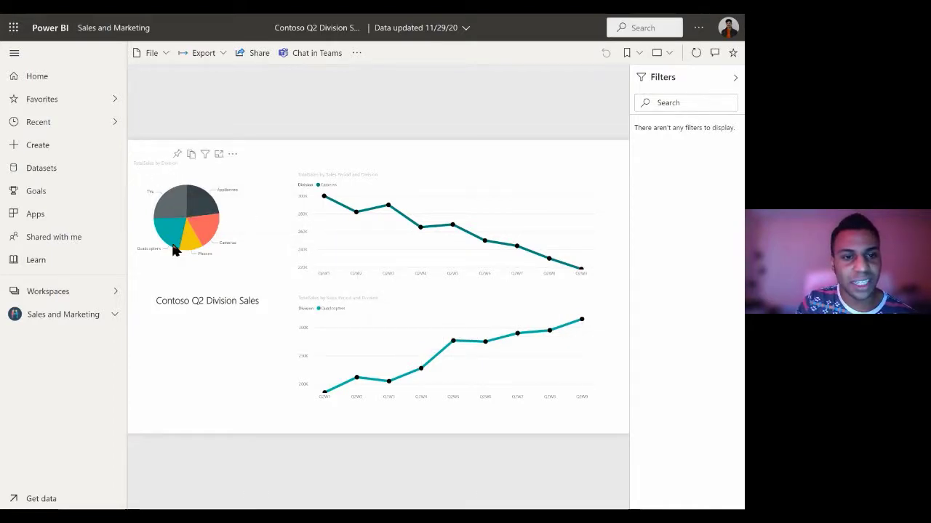
{"action": "mouse_move", "coordinate": [187, 253]}
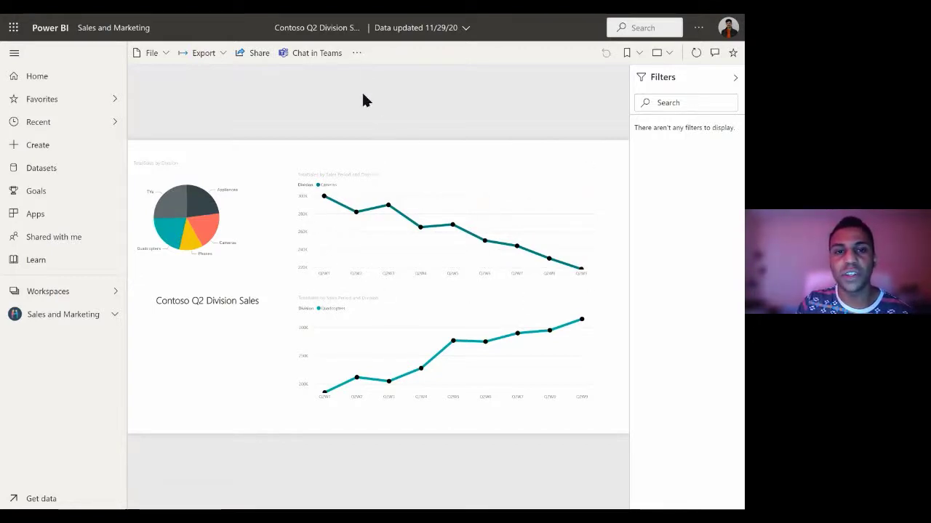
{"action": "left_click", "coordinate": [356, 53]}
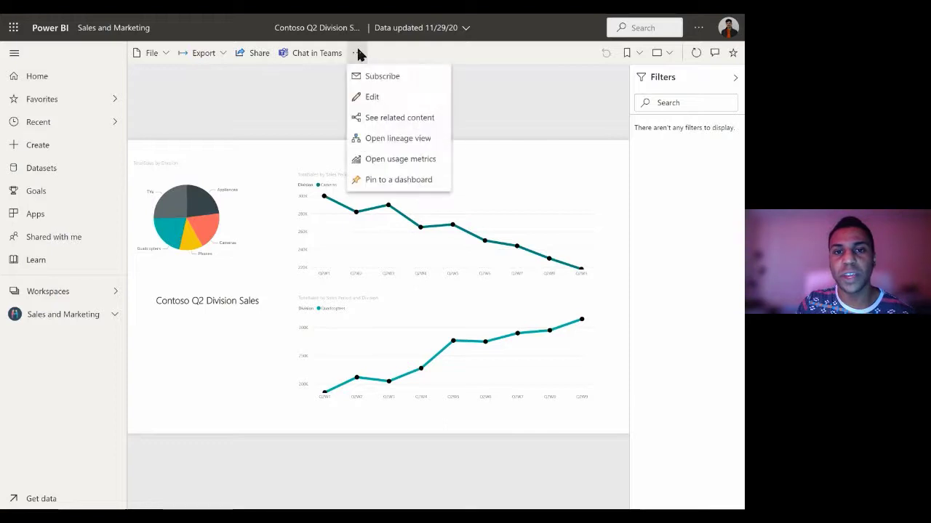
{"action": "left_click", "coordinate": [371, 98]}
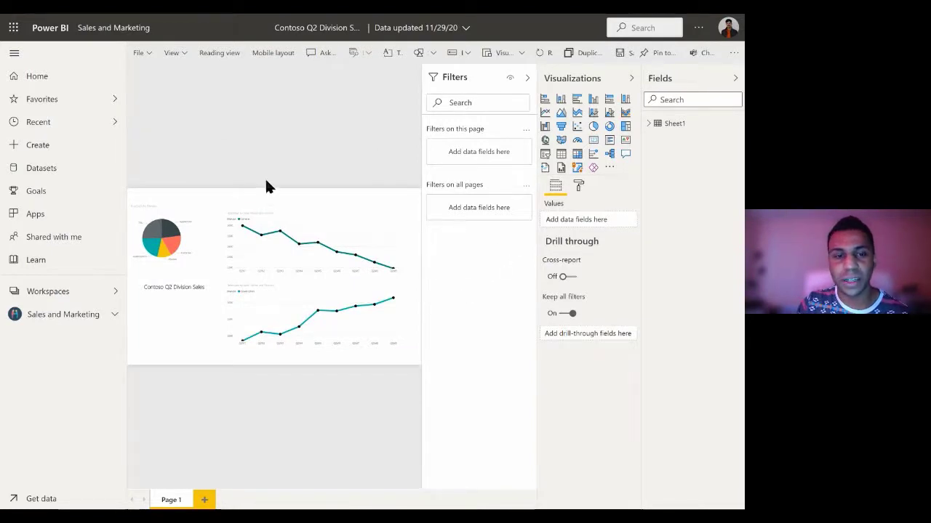
Review the context options of the Cameras line chart and the fields and options of the Sheet1 table
{"action": "right_click", "coordinate": [276, 235]}
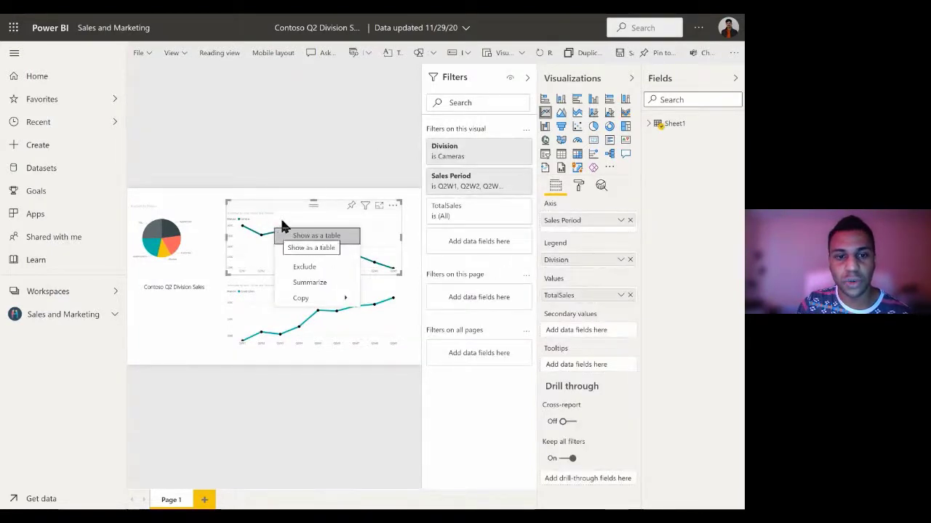
{"action": "left_click", "coordinate": [283, 152]}
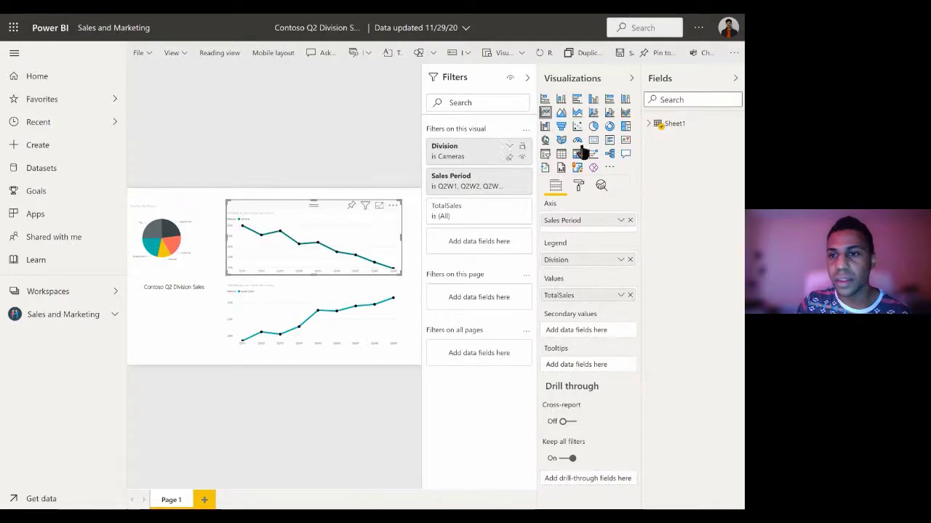
{"action": "left_click", "coordinate": [648, 123]}
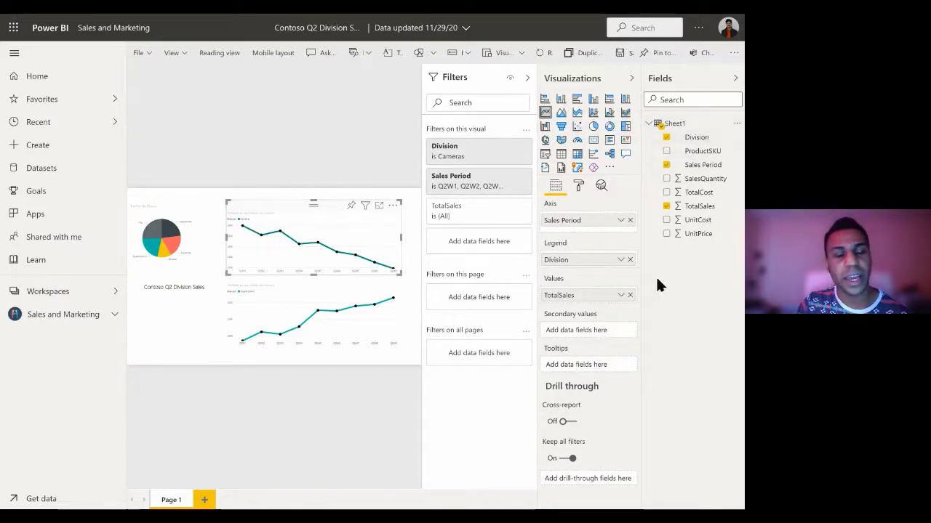
{"action": "left_click", "coordinate": [737, 124]}
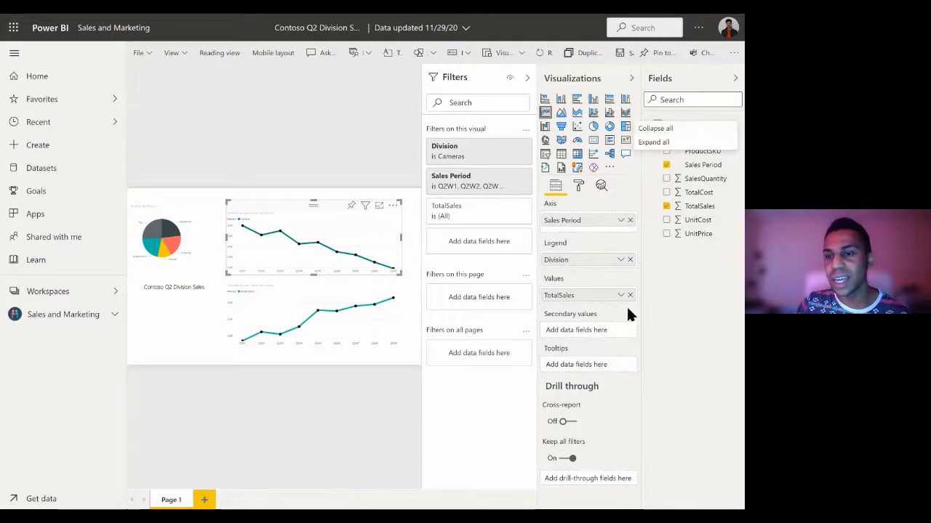
{"action": "left_click", "coordinate": [691, 280]}
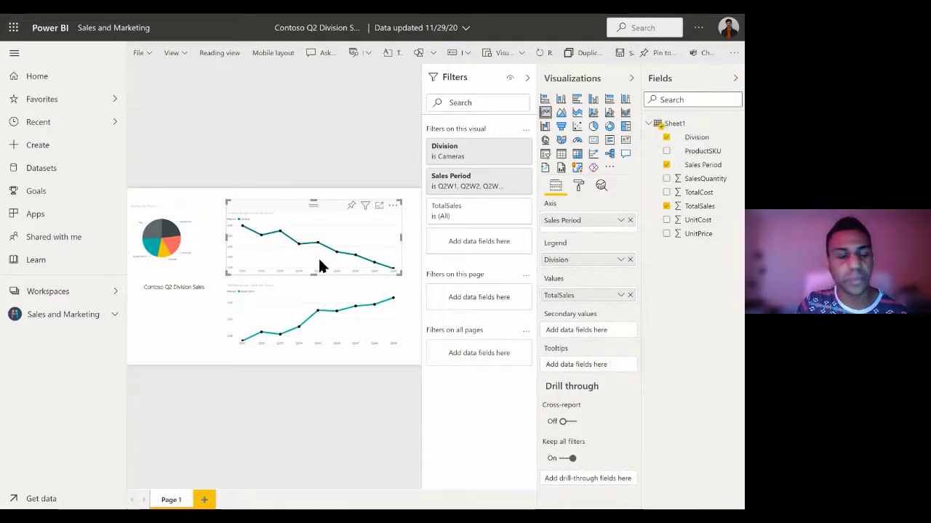
View the datasets list, and return to the Sales and Marketing workspace to review the Contoso Q2 Division Sales dataset's options
{"action": "left_click", "coordinate": [31, 175]}
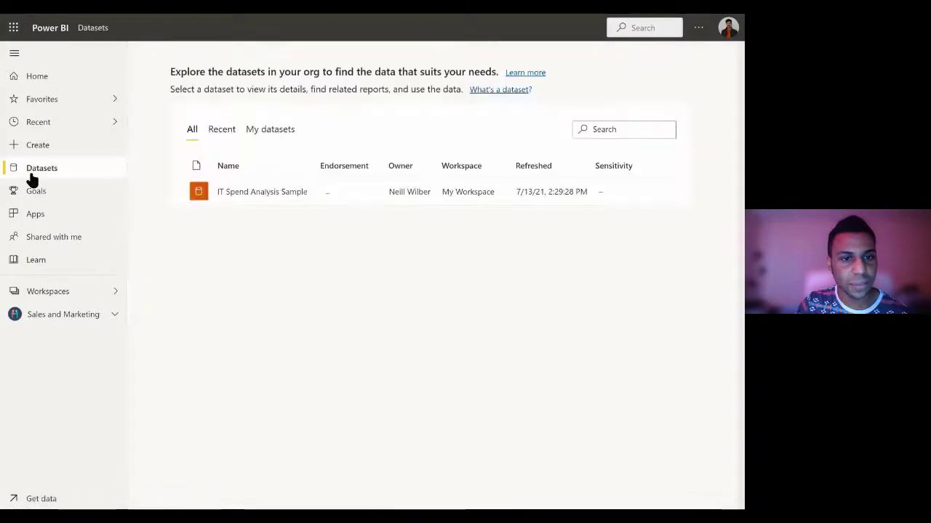
{"action": "left_click", "coordinate": [73, 293]}
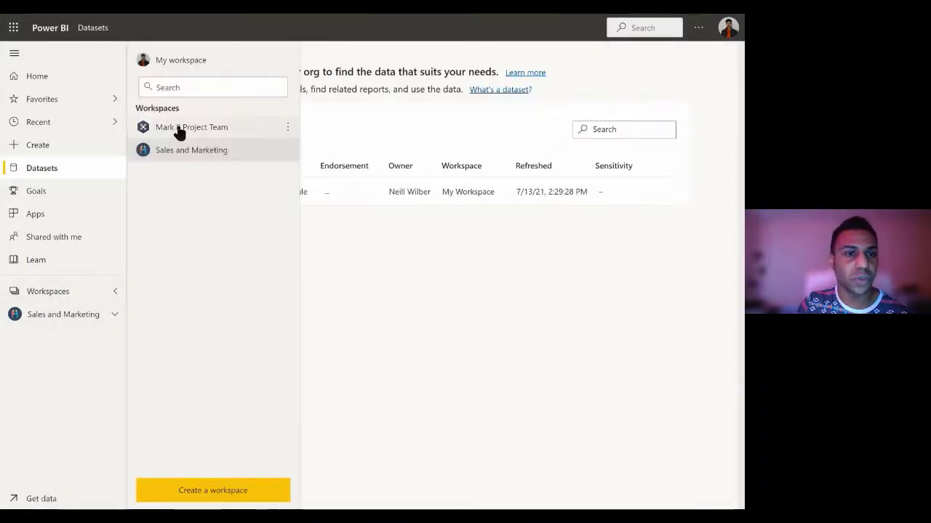
{"action": "left_click", "coordinate": [172, 154]}
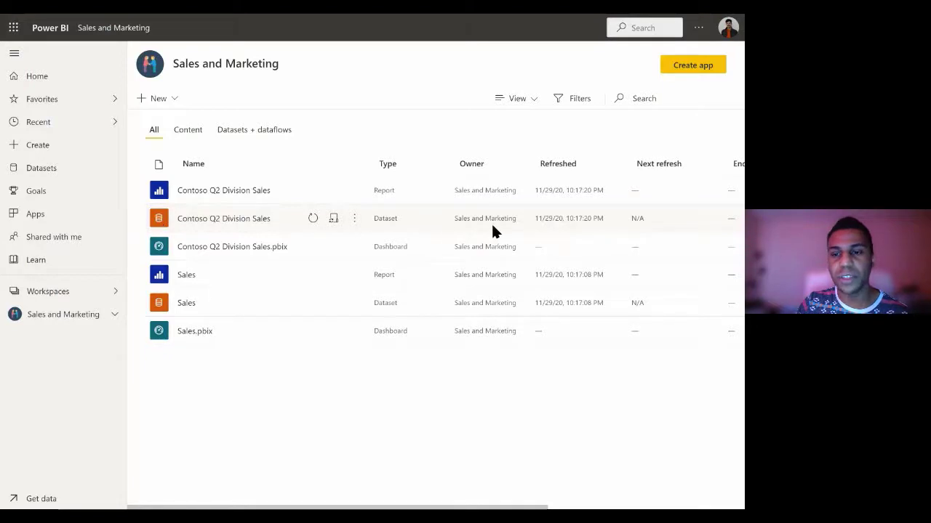
{"action": "left_click", "coordinate": [353, 219]}
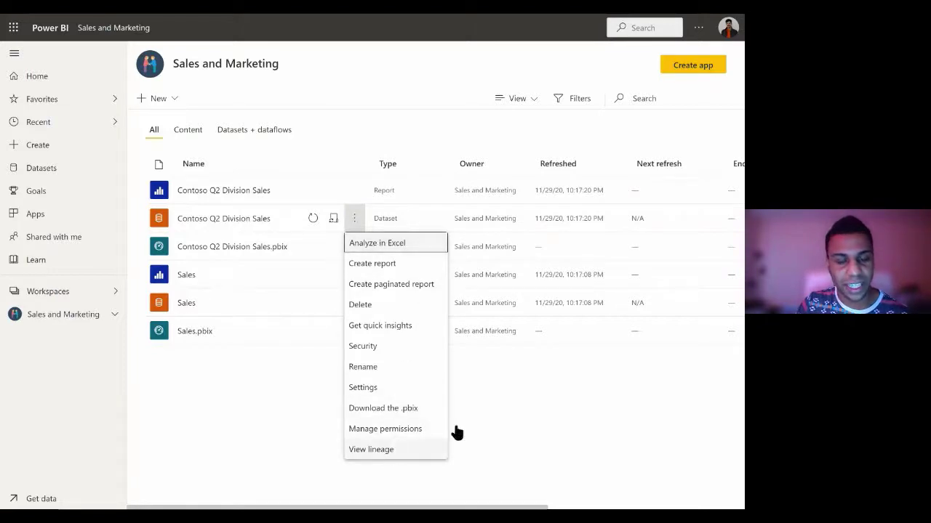
{"action": "left_click", "coordinate": [304, 145]}
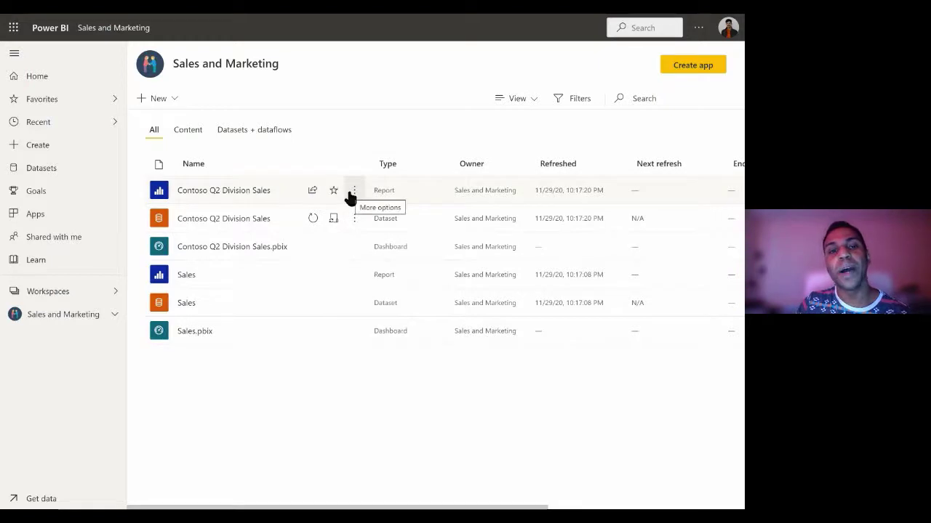
Revisit the datasets list, and reopen the Contoso Q2 Division Sales report from the Sales and Marketing workspace
{"action": "left_click", "coordinate": [54, 170]}
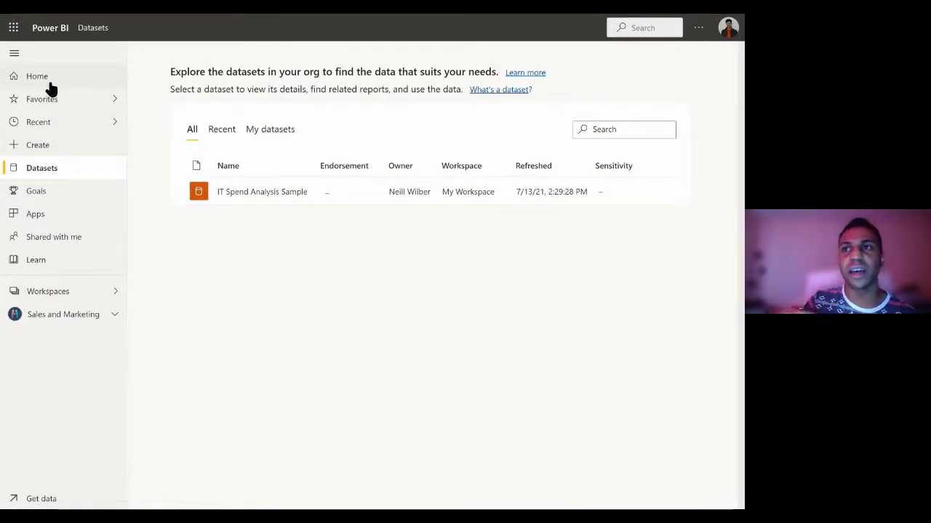
{"action": "left_click", "coordinate": [78, 319]}
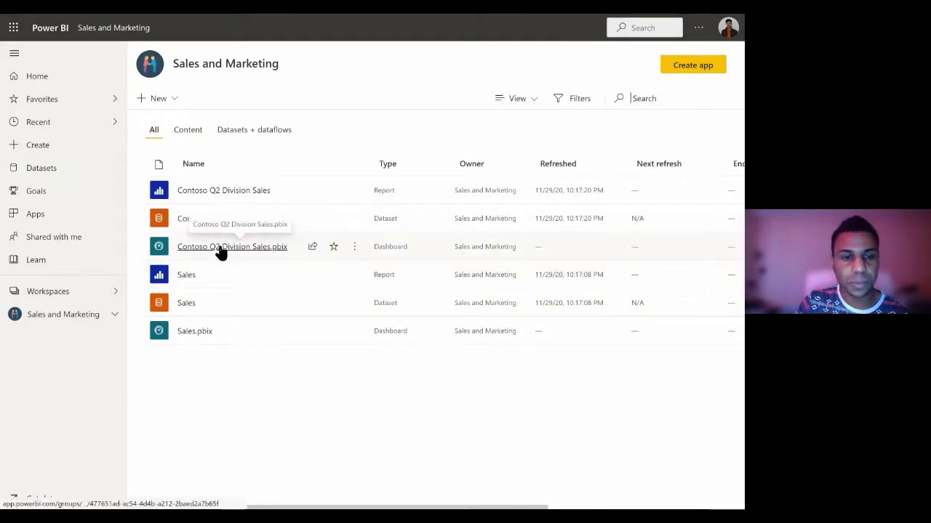
{"action": "left_click", "coordinate": [222, 192]}
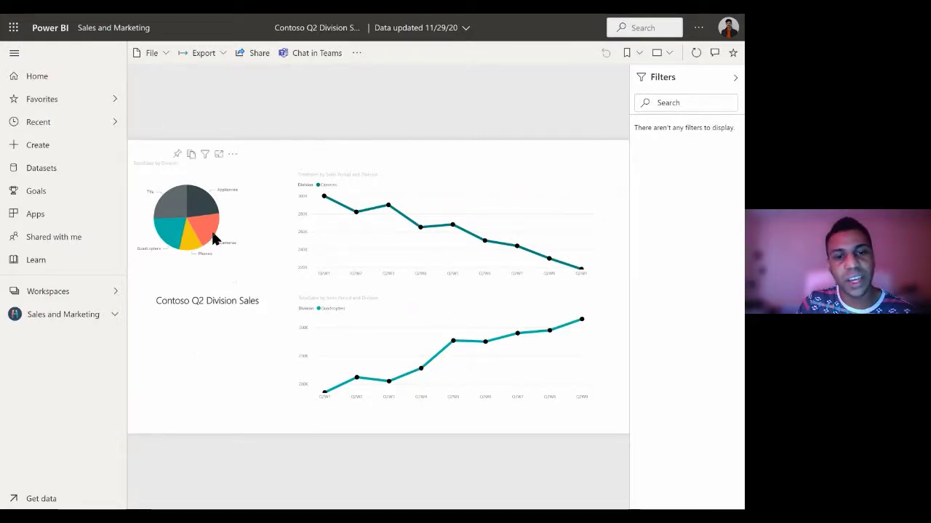
Highlight the Quadcopters slice of the pie chart and save this state as personal bookmark "My View" without making it the default view
{"action": "left_click", "coordinate": [168, 235]}
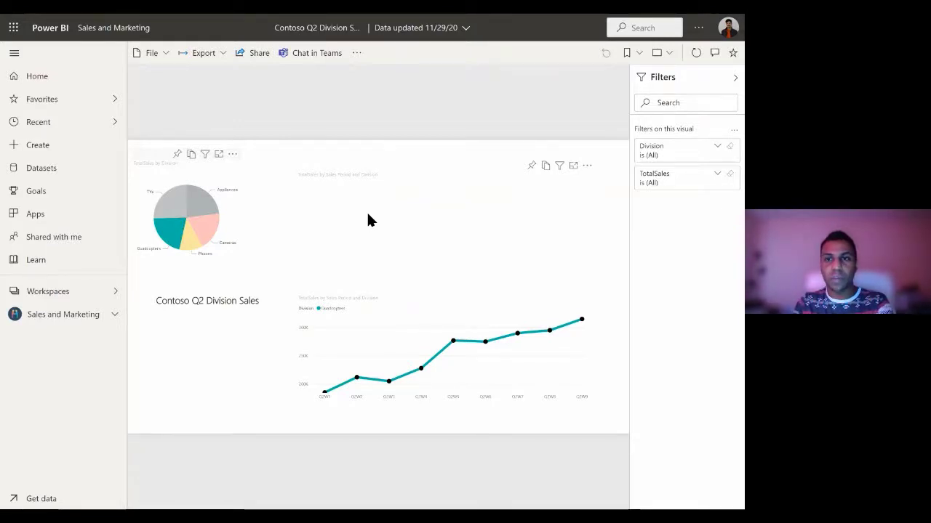
{"action": "left_click", "coordinate": [640, 55]}
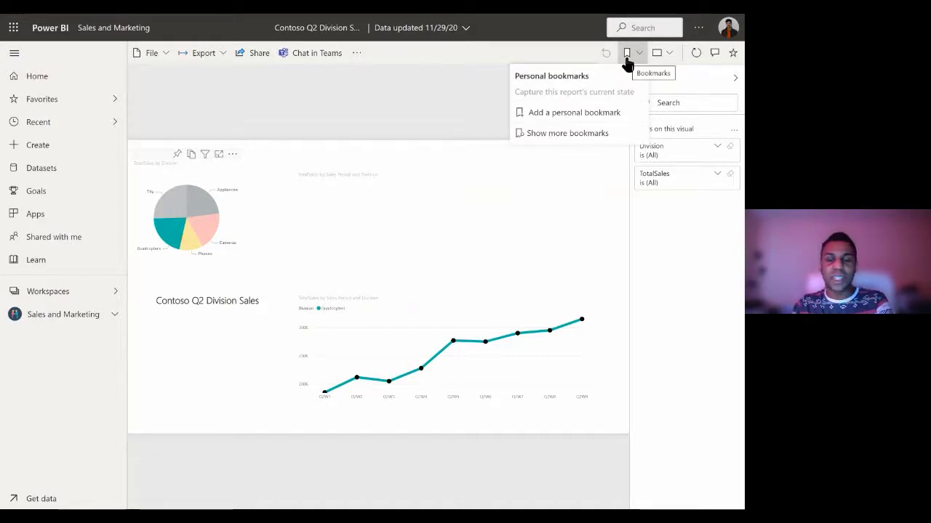
{"action": "left_click", "coordinate": [573, 113]}
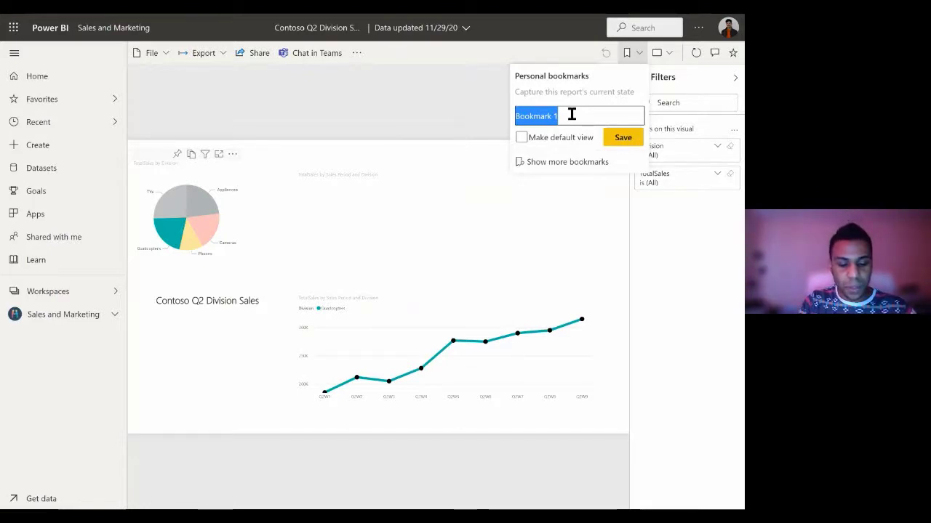
{"action": "type", "text": "My View"}
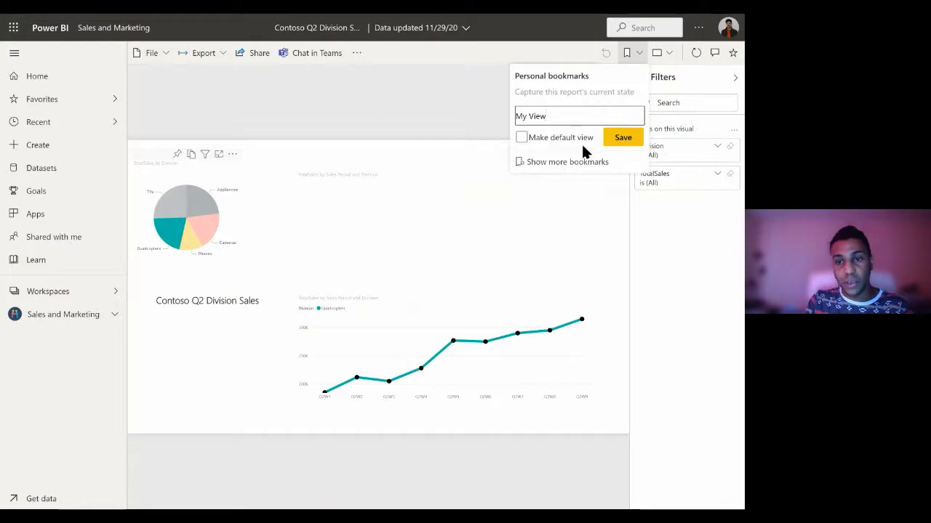
{"action": "left_click", "coordinate": [521, 138]}
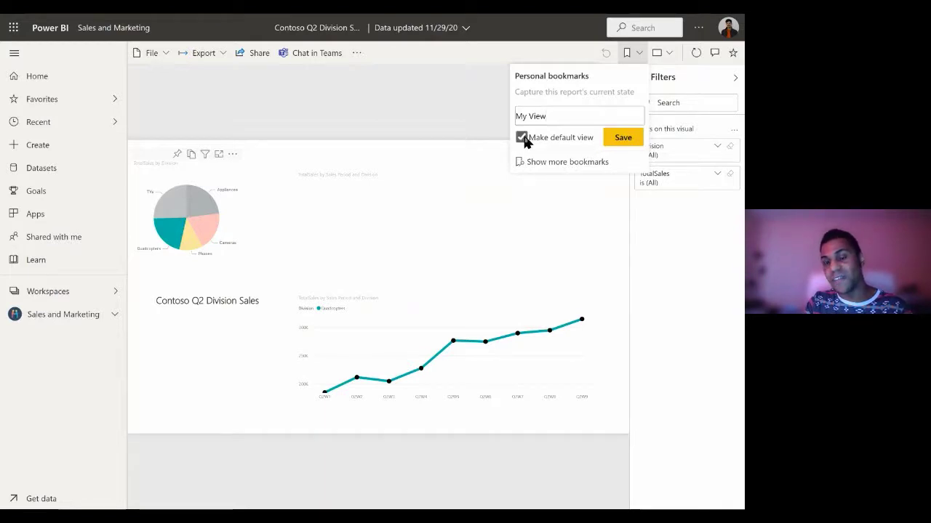
{"action": "left_click", "coordinate": [522, 138]}
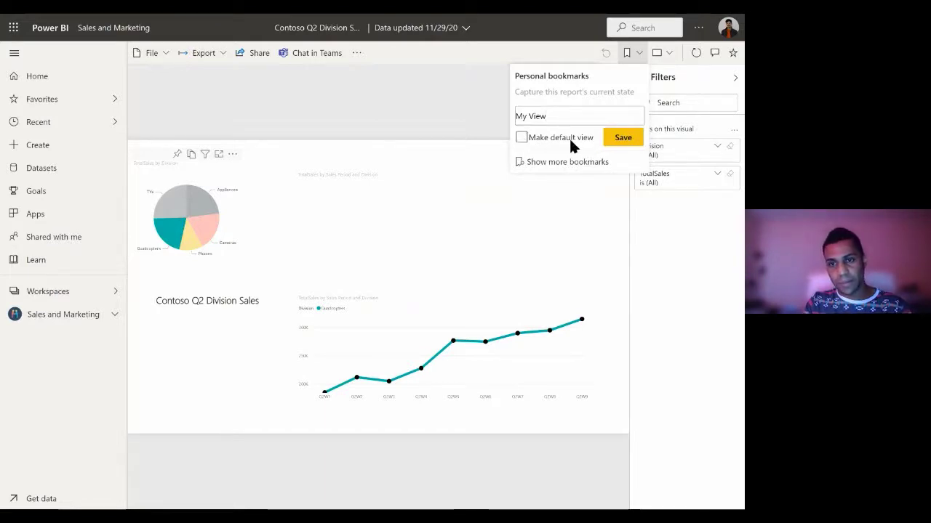
{"action": "left_click", "coordinate": [622, 140]}
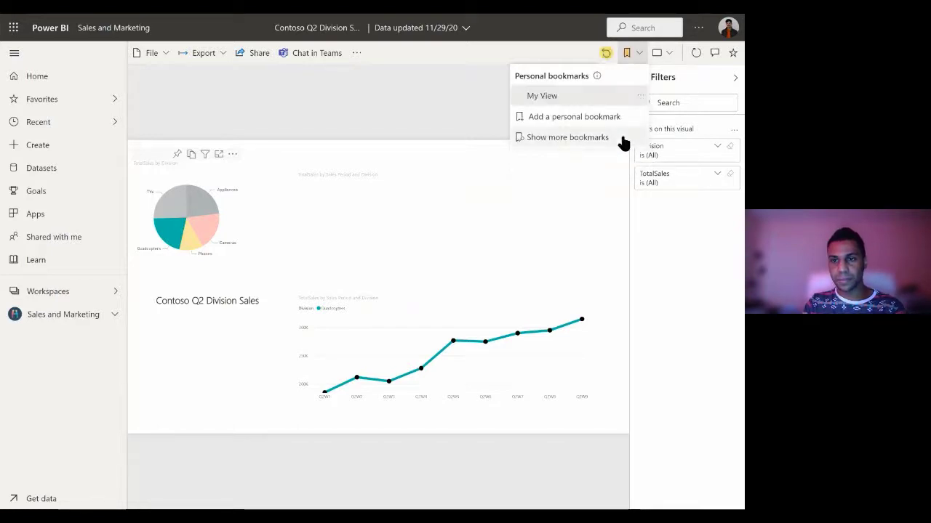
{"action": "left_click", "coordinate": [426, 104]}
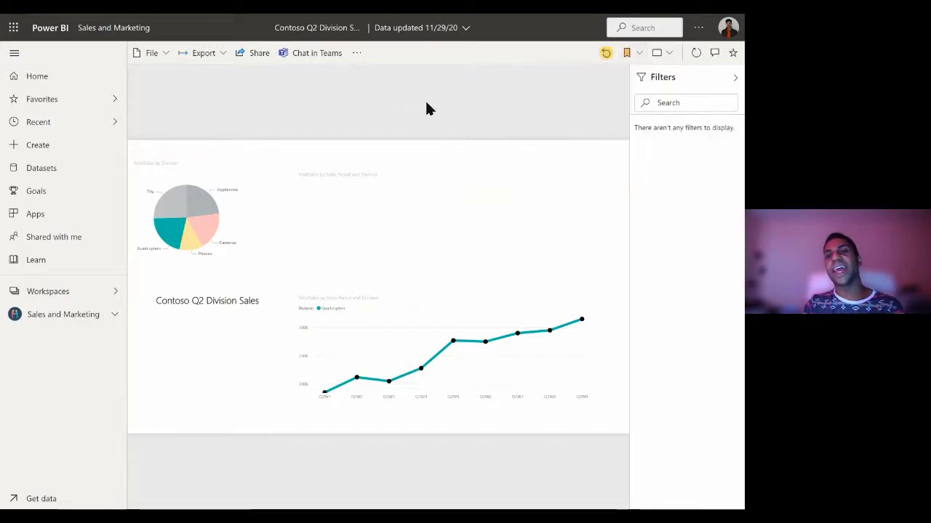
Review the personal bookmarks, clear the pie chart's Quadcopters highlight, and reset the report to its default state
{"action": "left_click", "coordinate": [626, 53]}
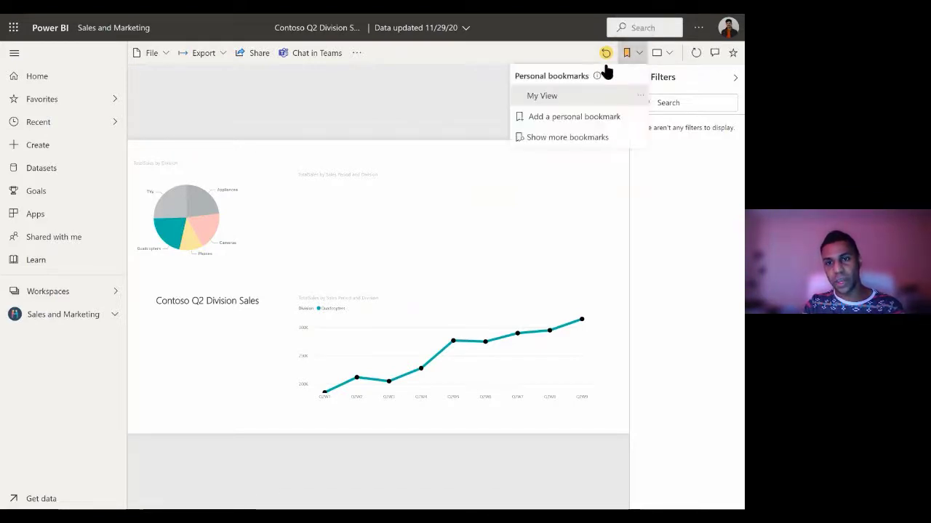
{"action": "left_click", "coordinate": [635, 92]}
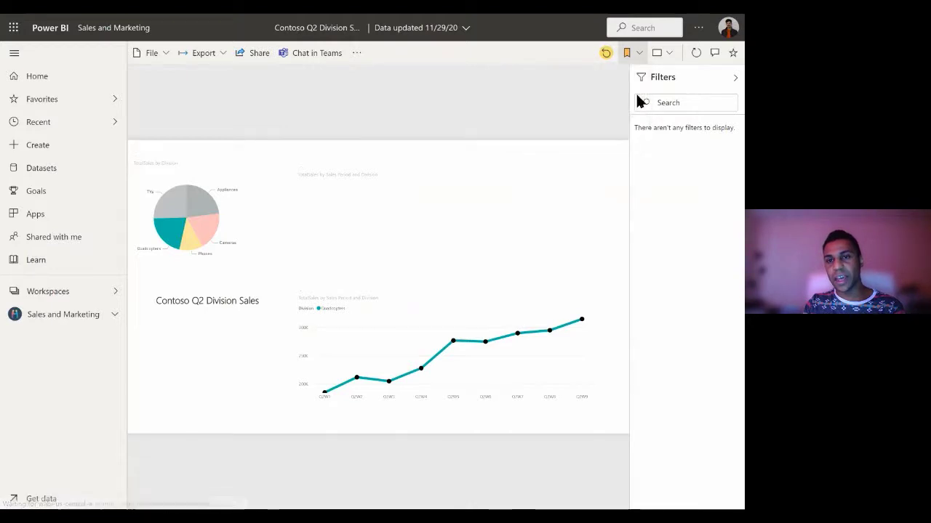
{"action": "left_click", "coordinate": [627, 54]}
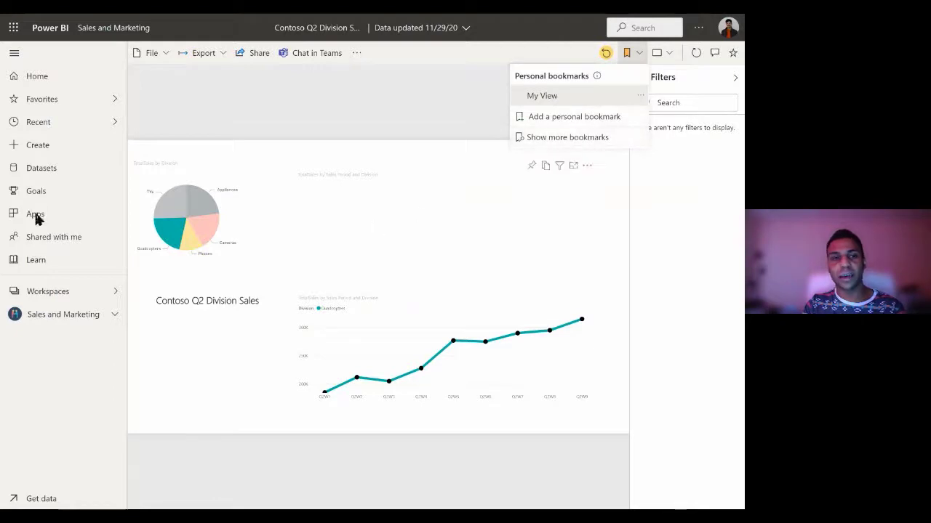
{"action": "left_click", "coordinate": [155, 235]}
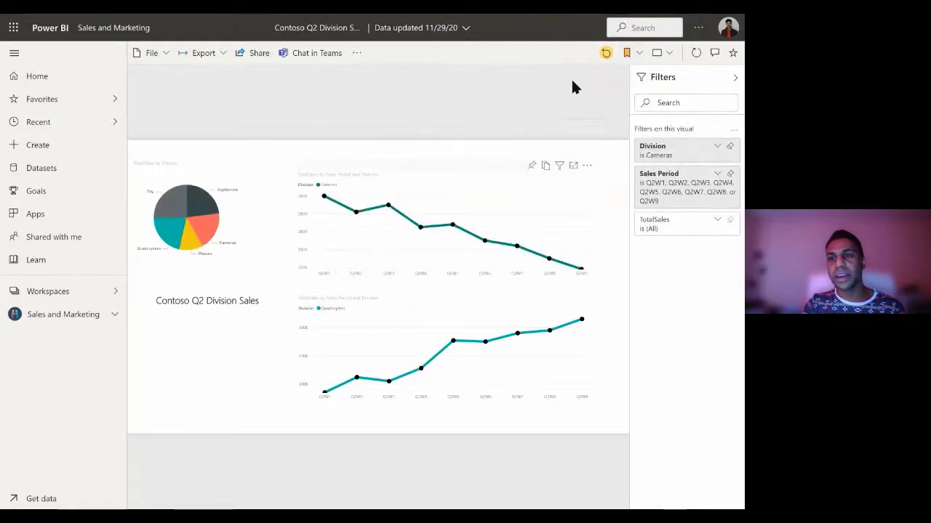
{"action": "left_click", "coordinate": [609, 52]}
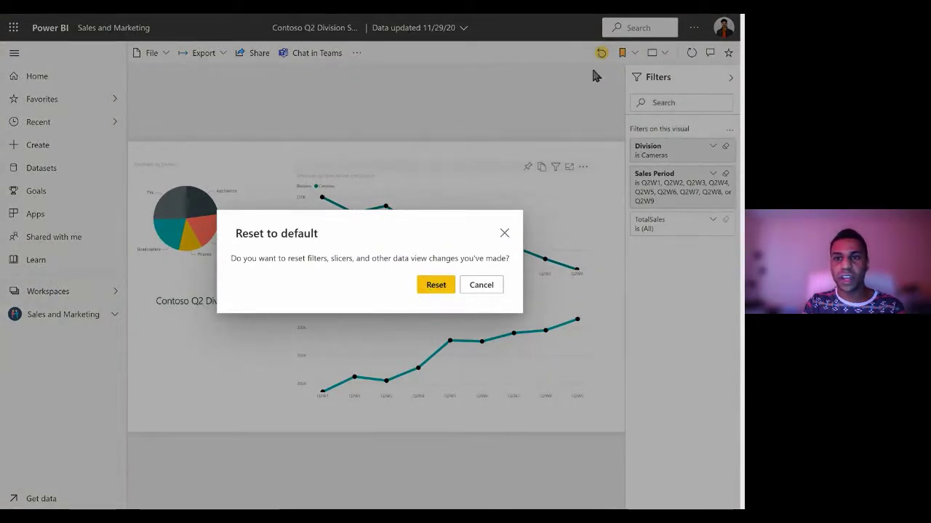
{"action": "left_click", "coordinate": [428, 289]}
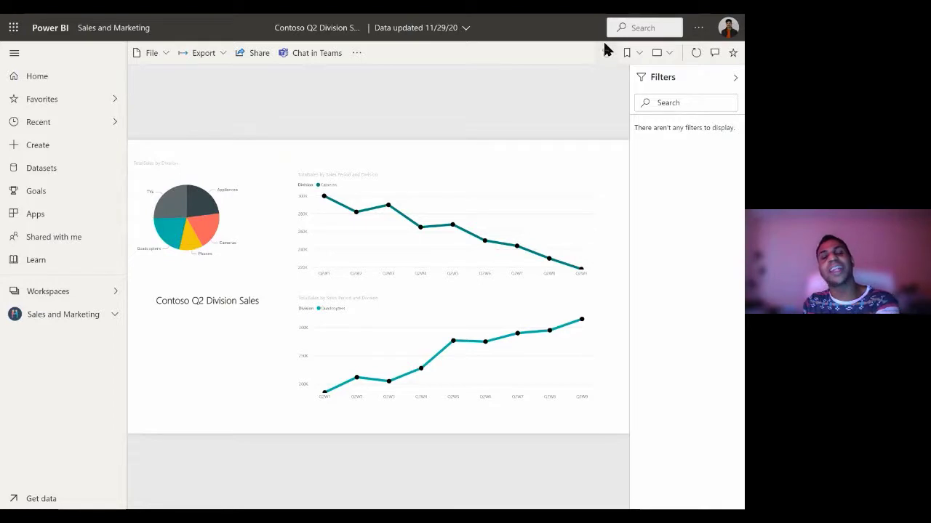
Try the report's Fit to page and Fit to width views, and switch the page to Actual size
{"action": "left_click", "coordinate": [667, 53]}
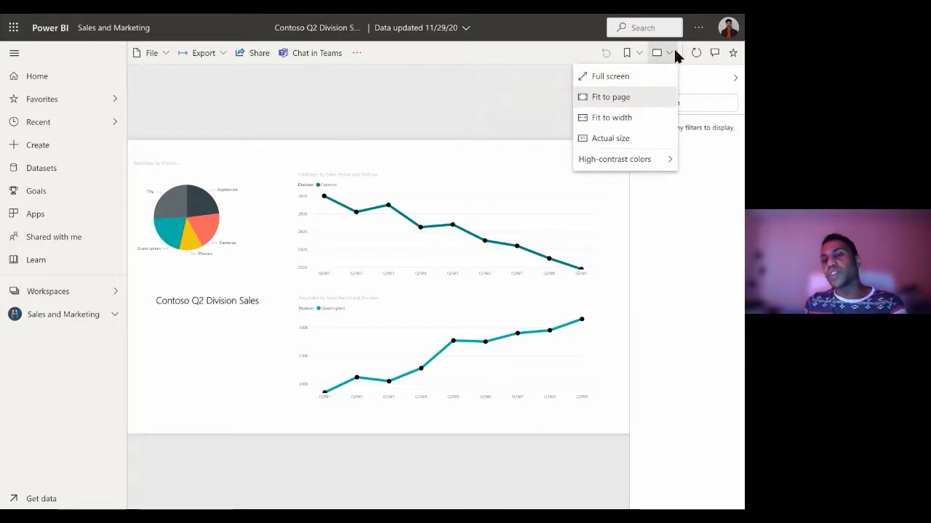
{"action": "left_click", "coordinate": [598, 98]}
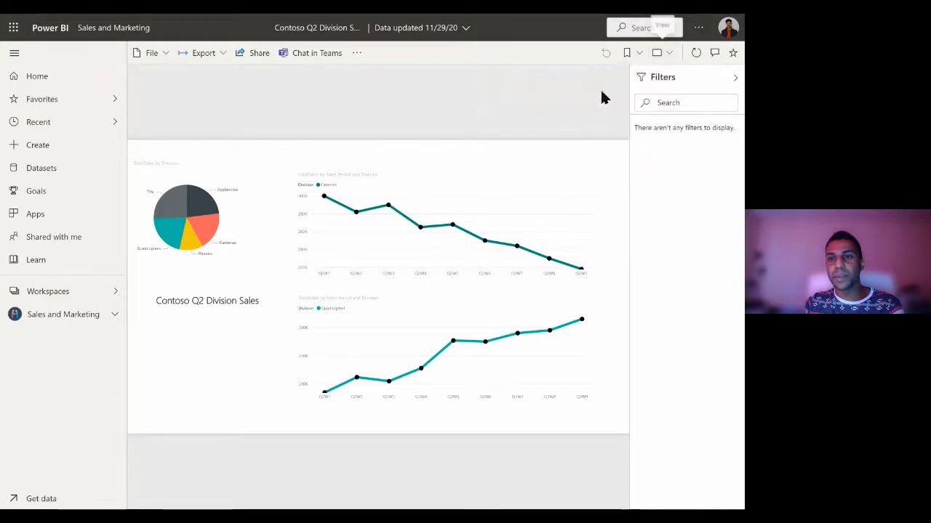
{"action": "left_click", "coordinate": [661, 53]}
{"action": "left_click", "coordinate": [608, 117]}
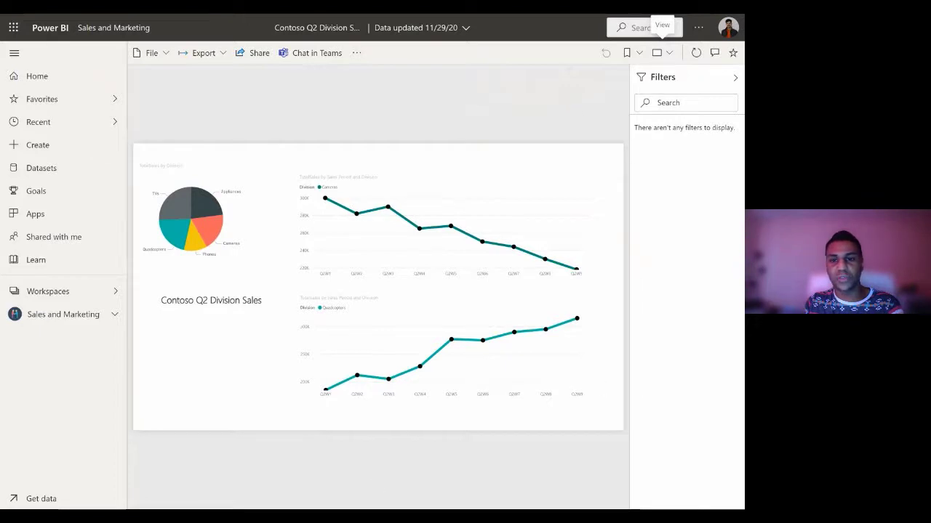
{"action": "left_click", "coordinate": [658, 52]}
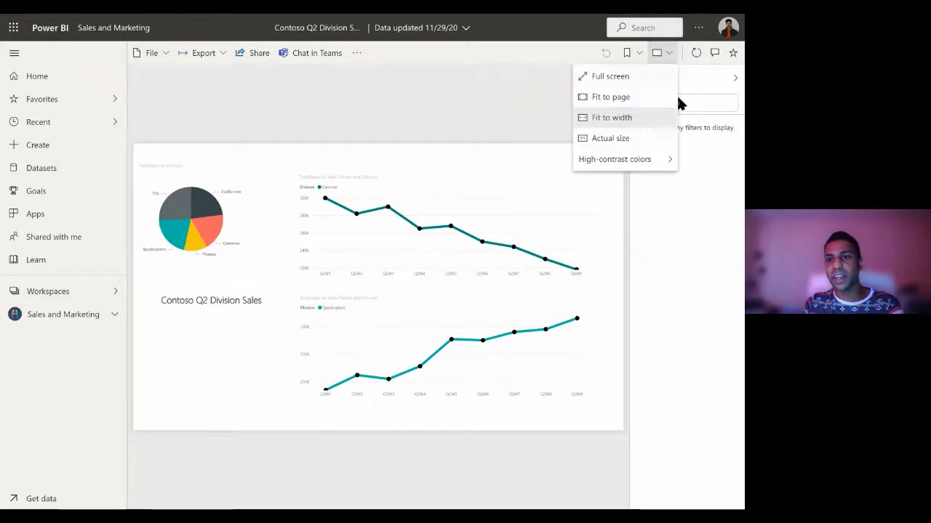
{"action": "left_click", "coordinate": [621, 141]}
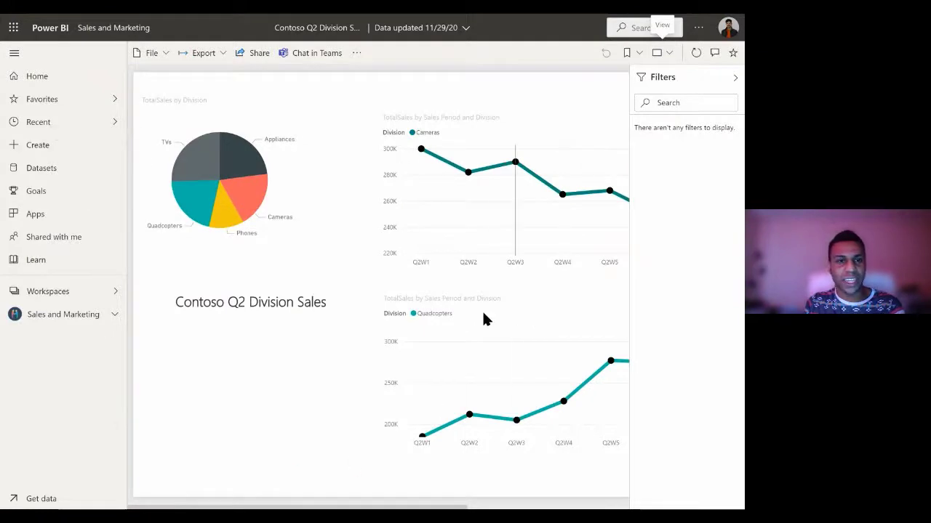
{"action": "scroll", "coordinate": [238, 365], "scroll_direction": "right", "scroll_amount": 5}
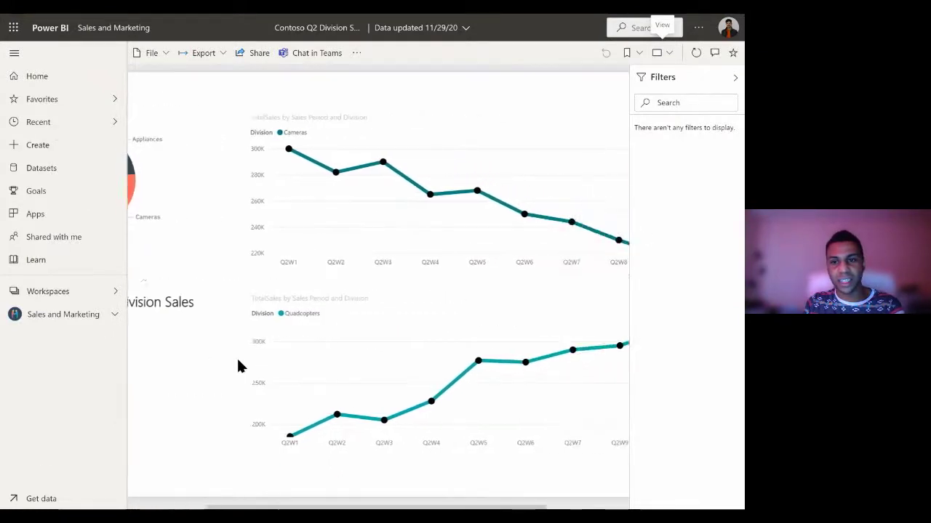
View the report in full screen with the Filters pane collapsed and expanded again, and exit full screen for both the report and the browser
{"action": "left_click", "coordinate": [657, 58]}
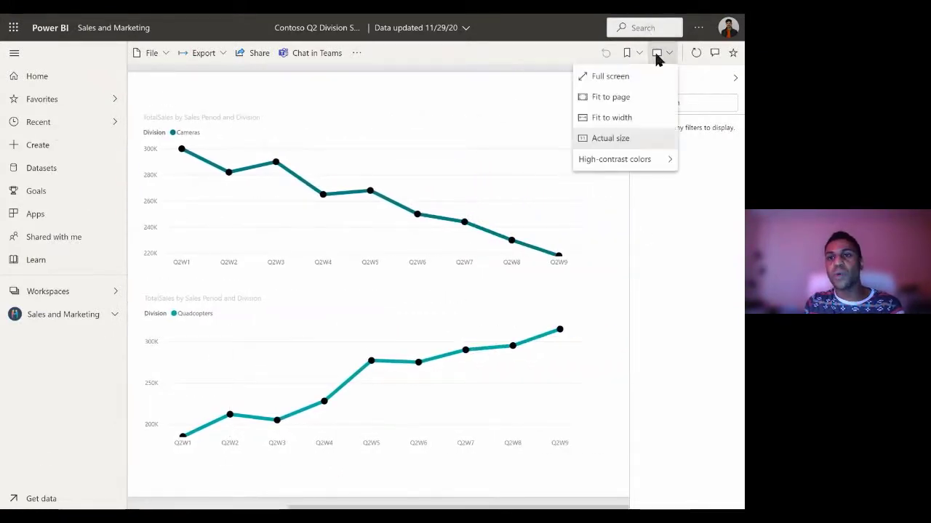
{"action": "left_click", "coordinate": [588, 77]}
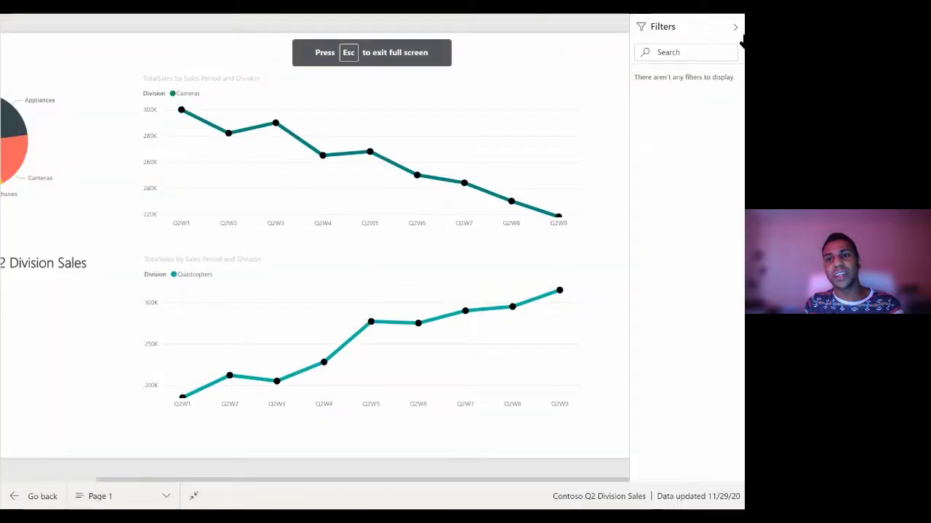
{"action": "left_click", "coordinate": [735, 28]}
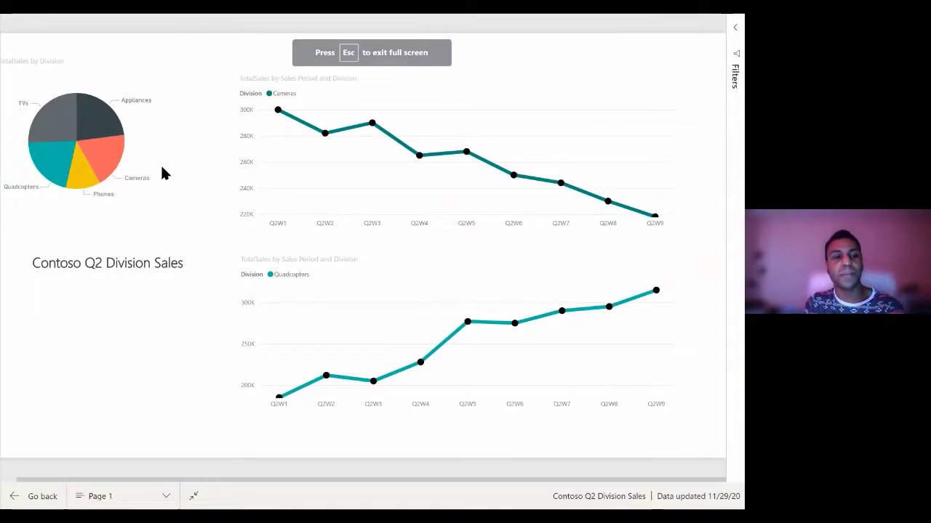
{"action": "left_click", "coordinate": [737, 29]}
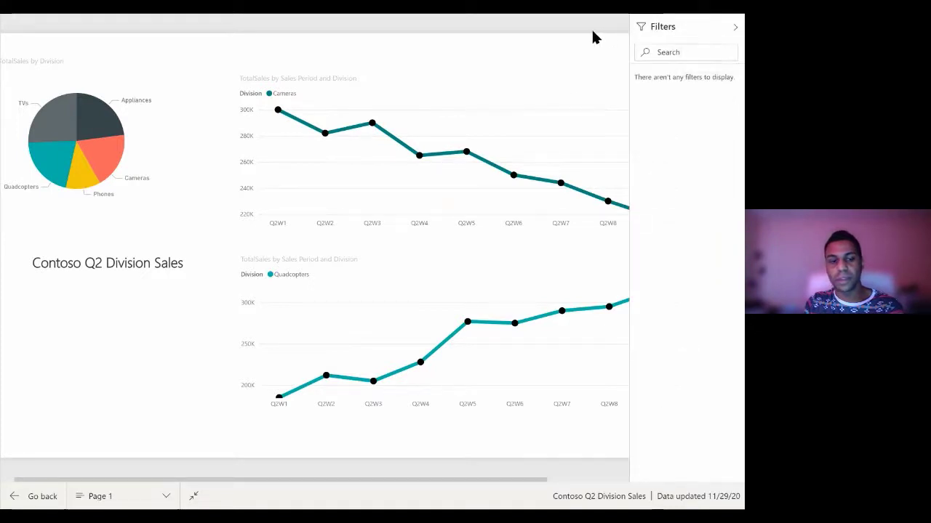
{"action": "left_click", "coordinate": [194, 497]}
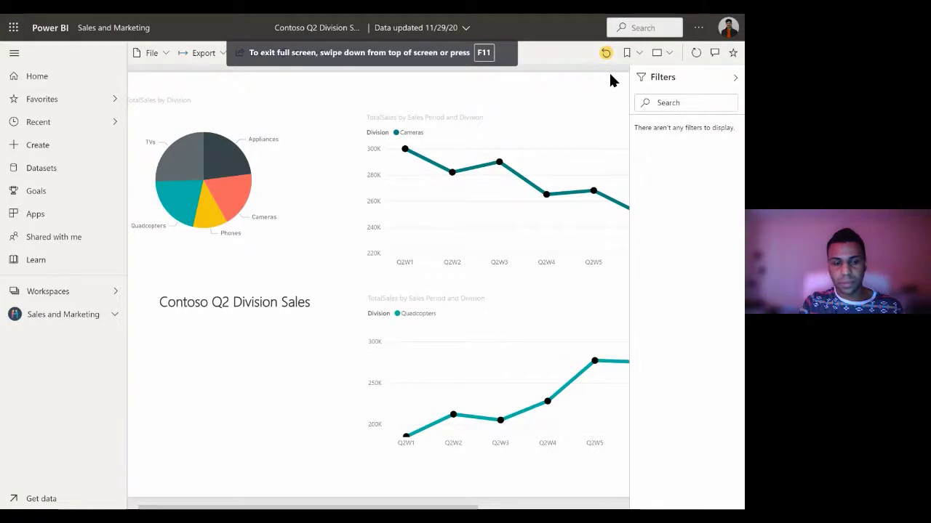
{"action": "key", "text": "F11"}
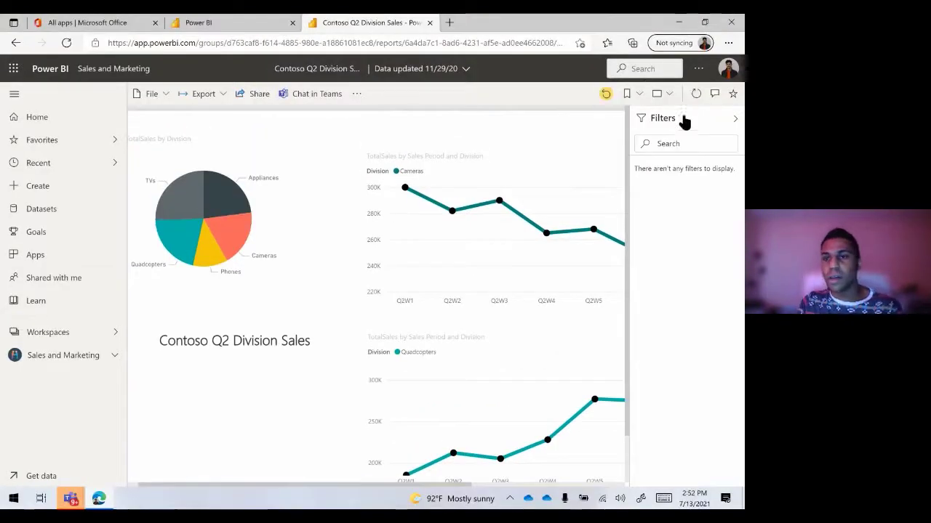
Refresh the report's visuals, and highlight the pie chart's Cameras slice while looking at the report comments
{"action": "left_click", "coordinate": [696, 96]}
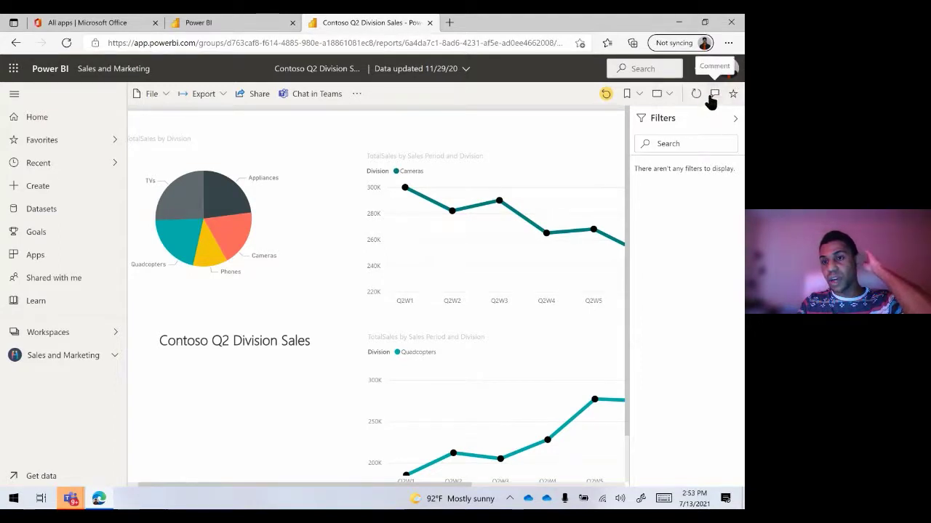
{"action": "left_click", "coordinate": [713, 95]}
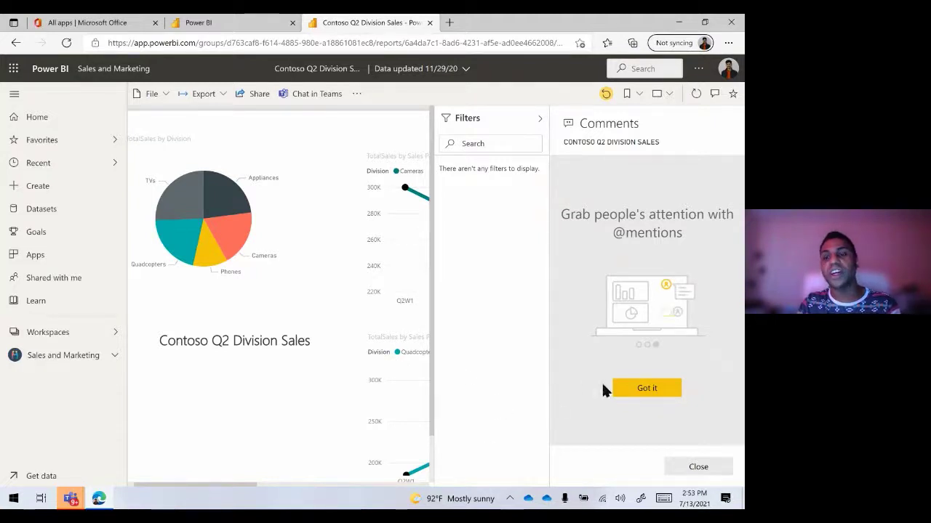
{"action": "left_click", "coordinate": [626, 389]}
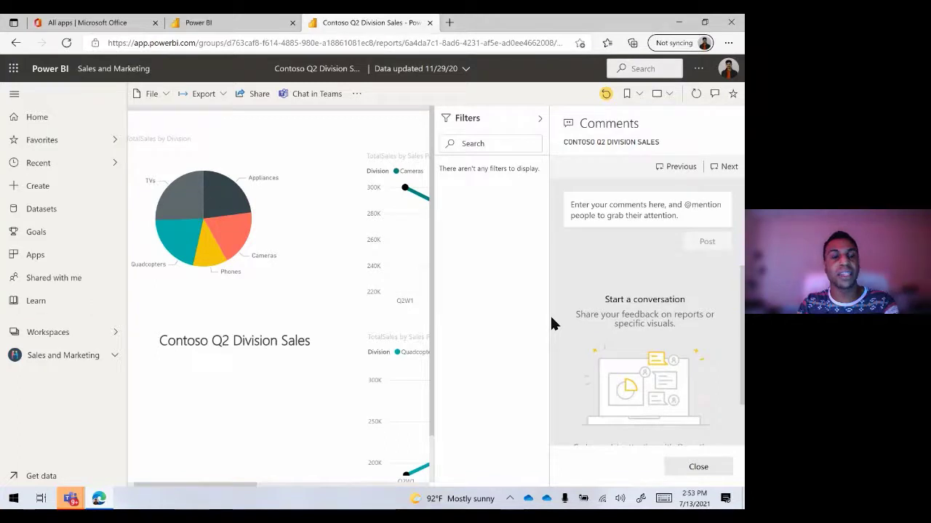
{"action": "left_click", "coordinate": [233, 244]}
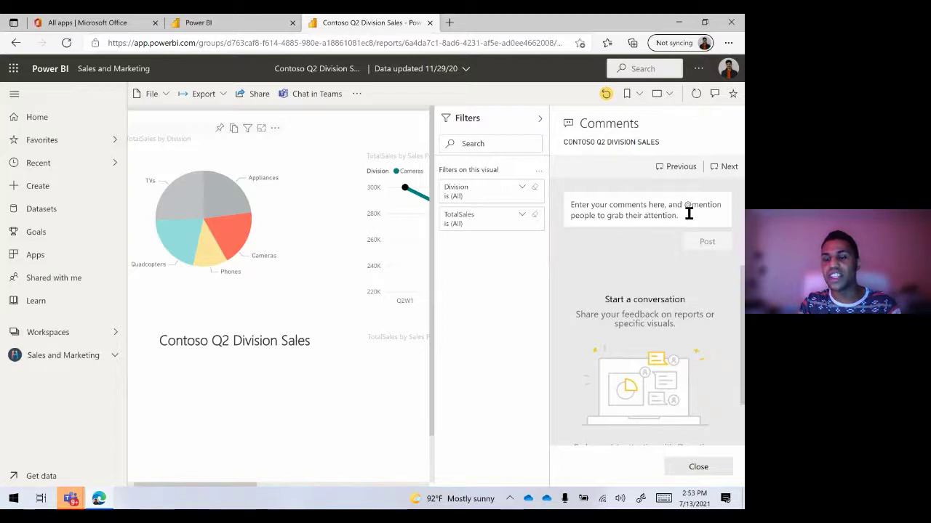
{"action": "left_click", "coordinate": [695, 466]}
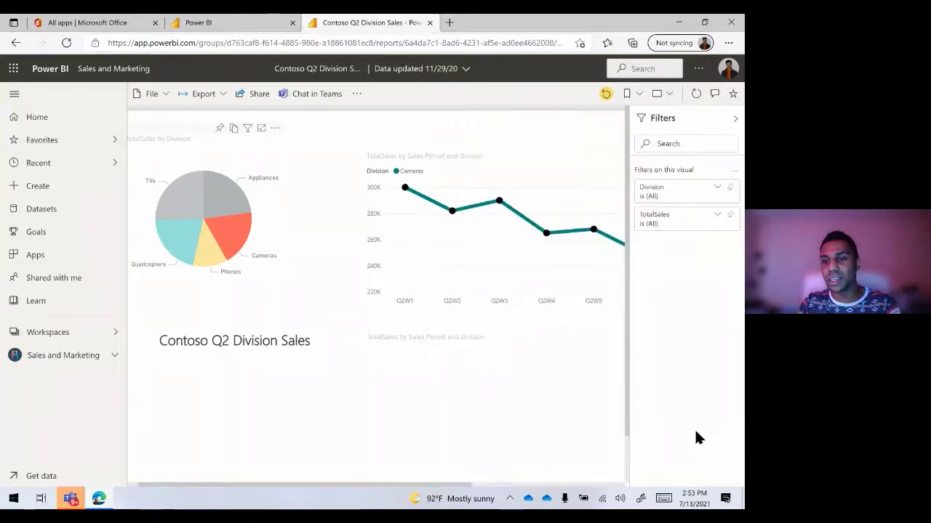
Post a report comment that mentions a colleague and asks "What should we do with this current trend in the data?"
{"action": "left_click", "coordinate": [715, 94]}
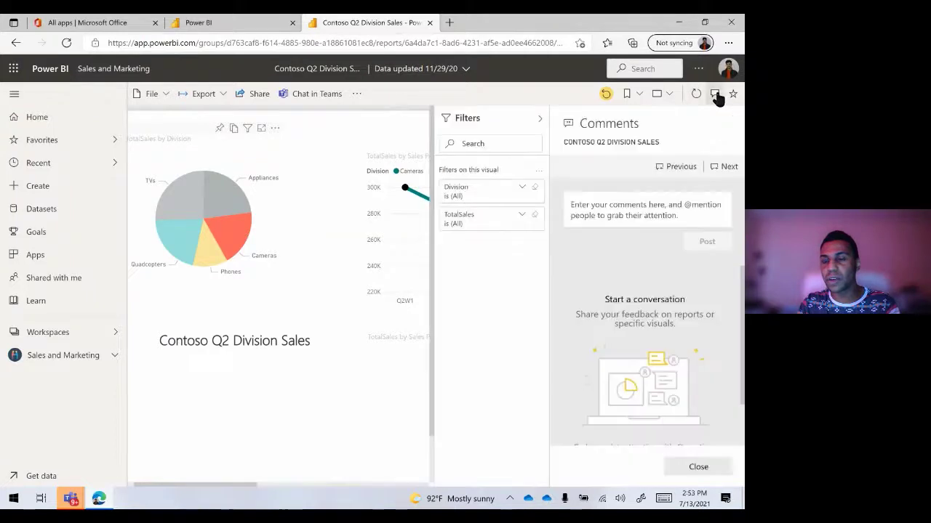
{"action": "left_click", "coordinate": [642, 211]}
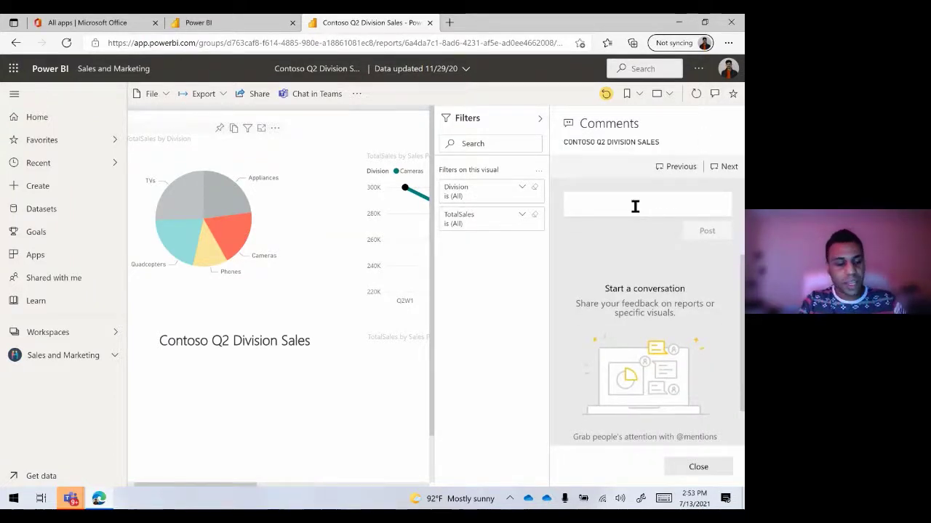
{"action": "type", "text": "@"}
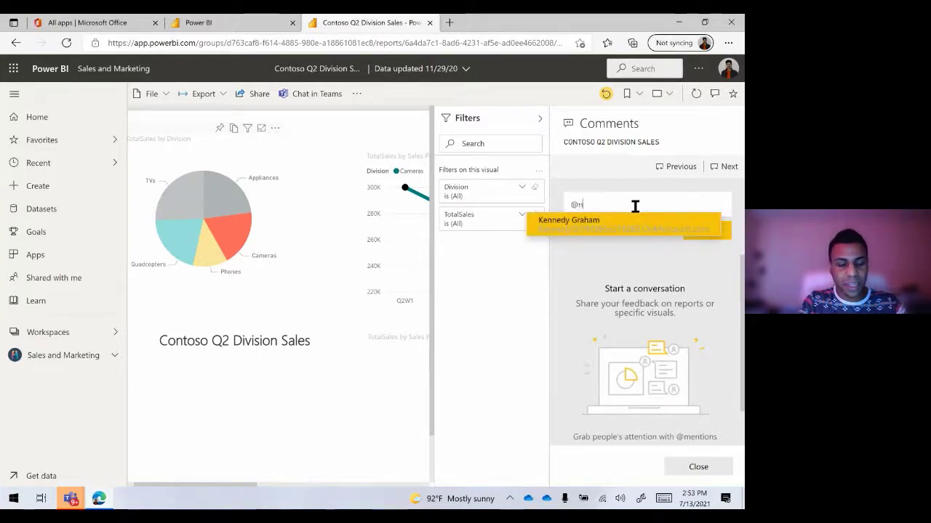
{"action": "type", "text": "nick"}
{"action": "left_click", "coordinate": [650, 222]}
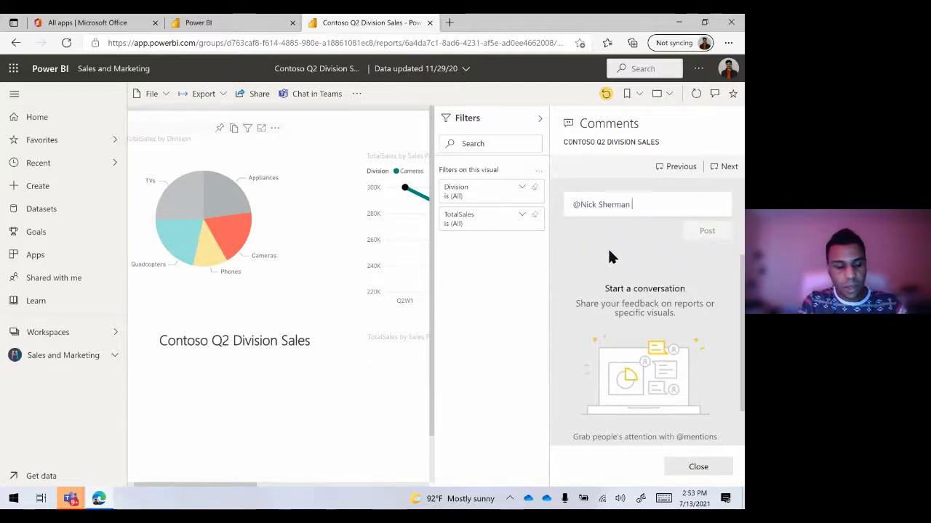
{"action": "type", "text": "What "}
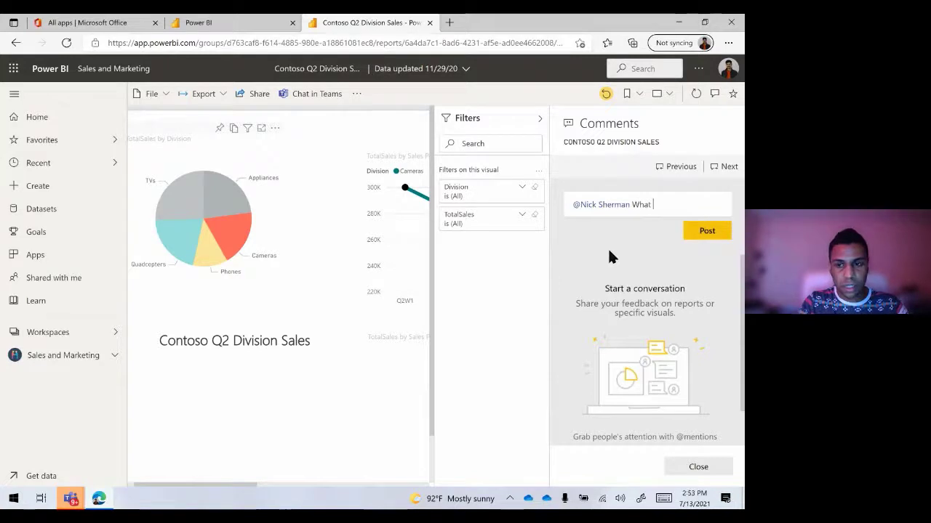
{"action": "type", "text": "should "}
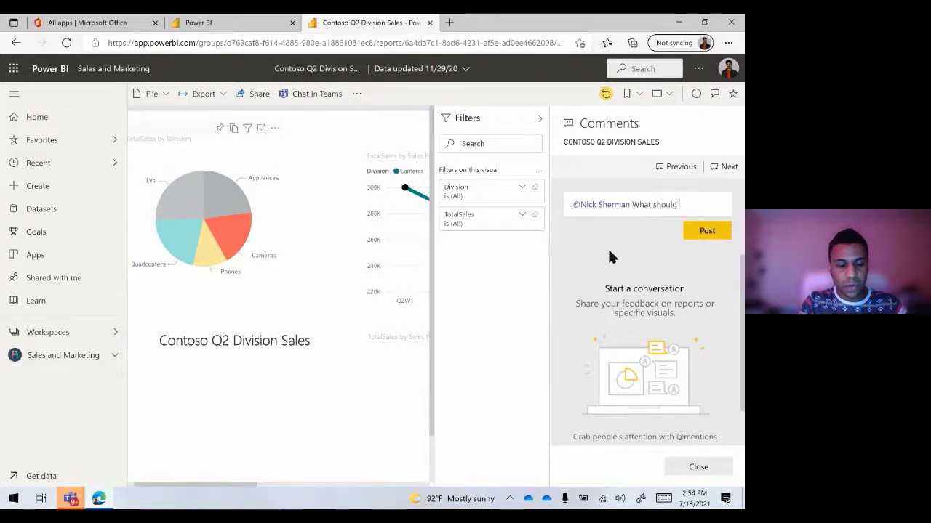
{"action": "type", "text": "we do"}
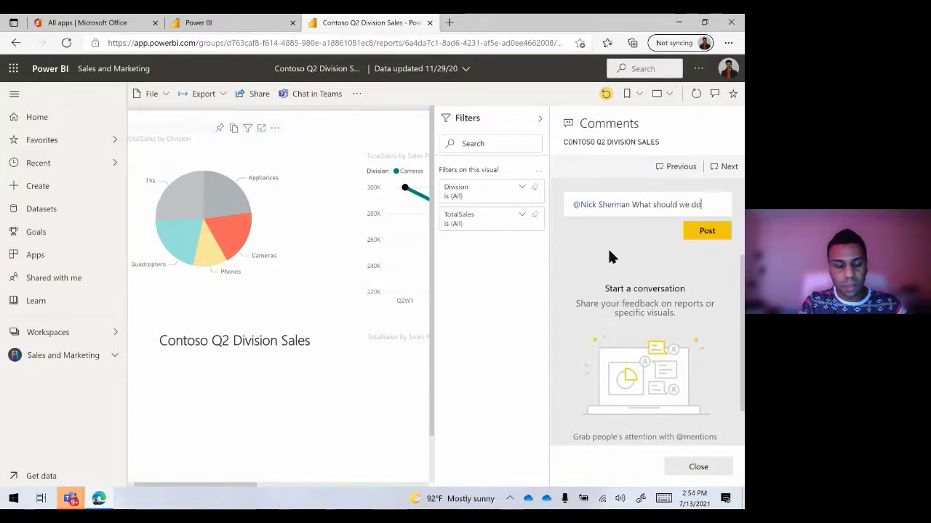
{"action": "type", "text": " with"}
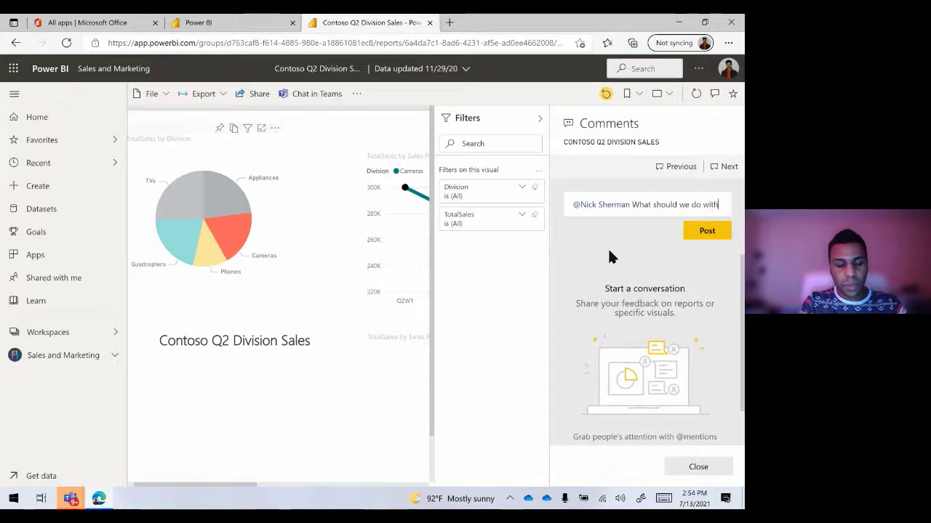
{"action": "type", "text": " this curre"}
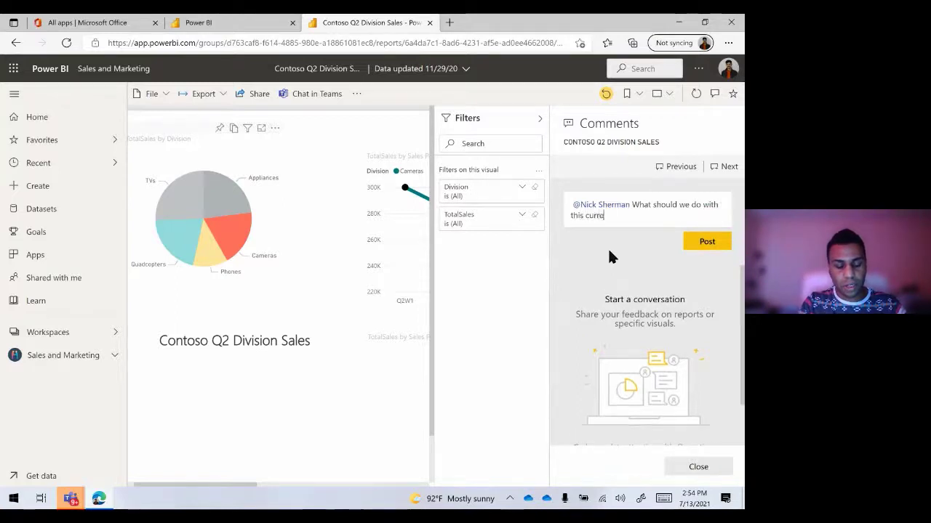
{"action": "type", "text": "nt tr"}
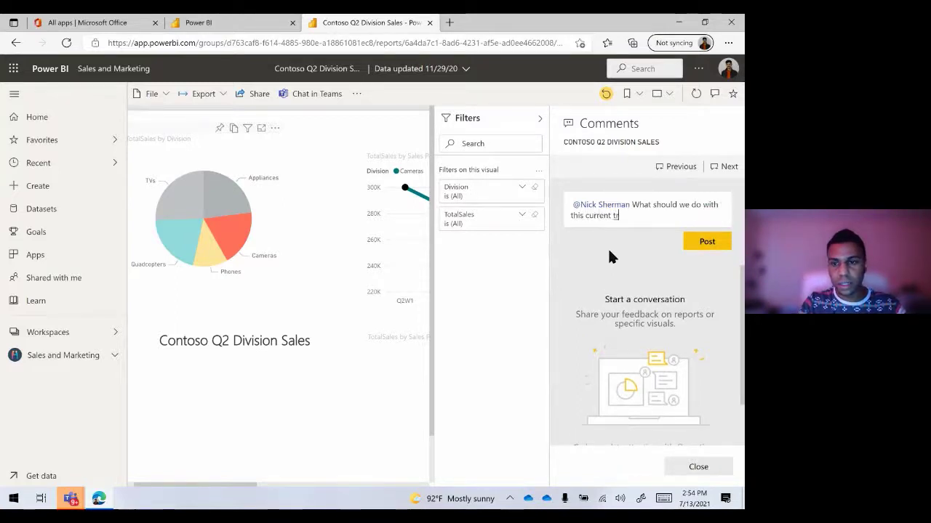
{"action": "type", "text": "end in the data?"}
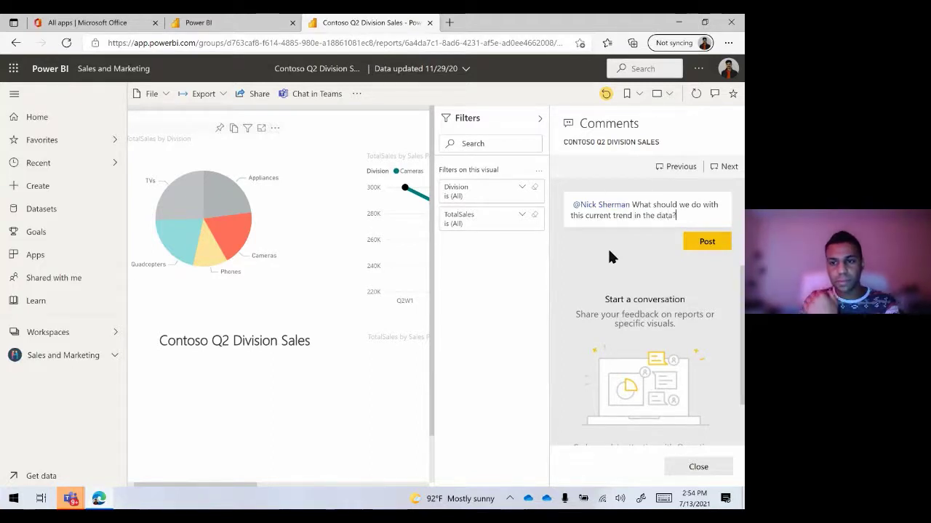
{"action": "left_click", "coordinate": [711, 243]}
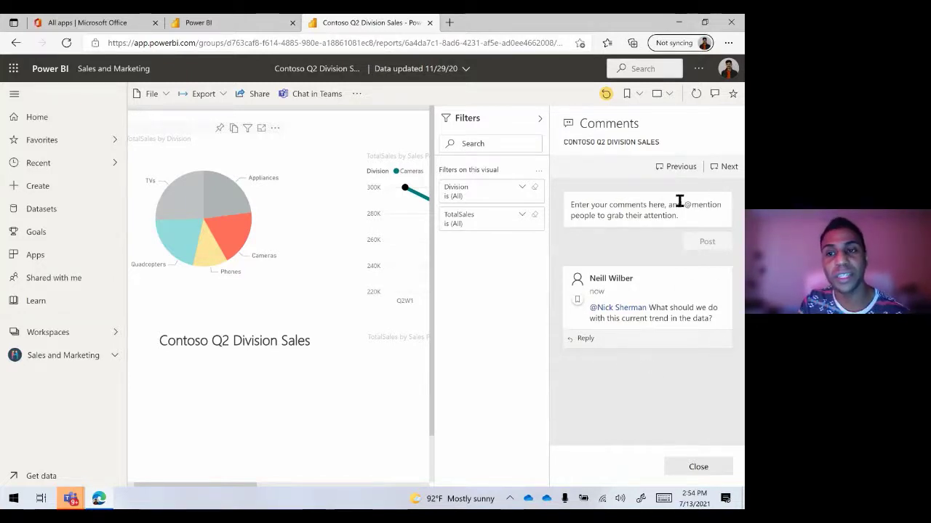
Review the report's additional options, such as Subscribe and Pin to a dashboard, and close the comments
{"action": "left_click", "coordinate": [357, 95]}
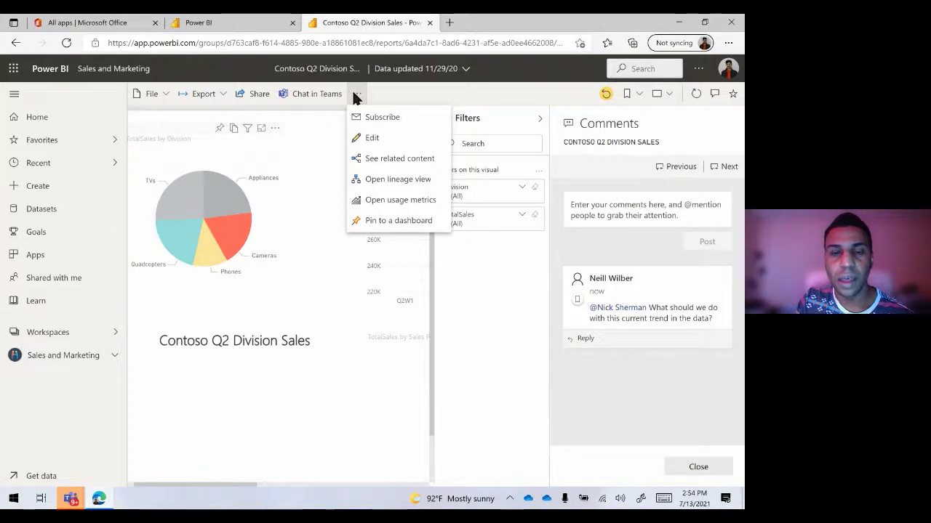
{"action": "left_click", "coordinate": [356, 97]}
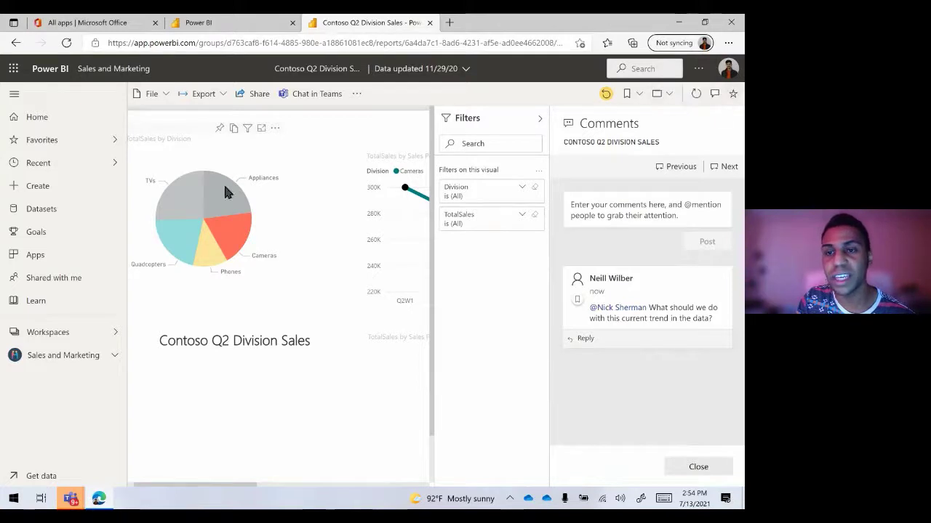
{"action": "left_click", "coordinate": [722, 470]}
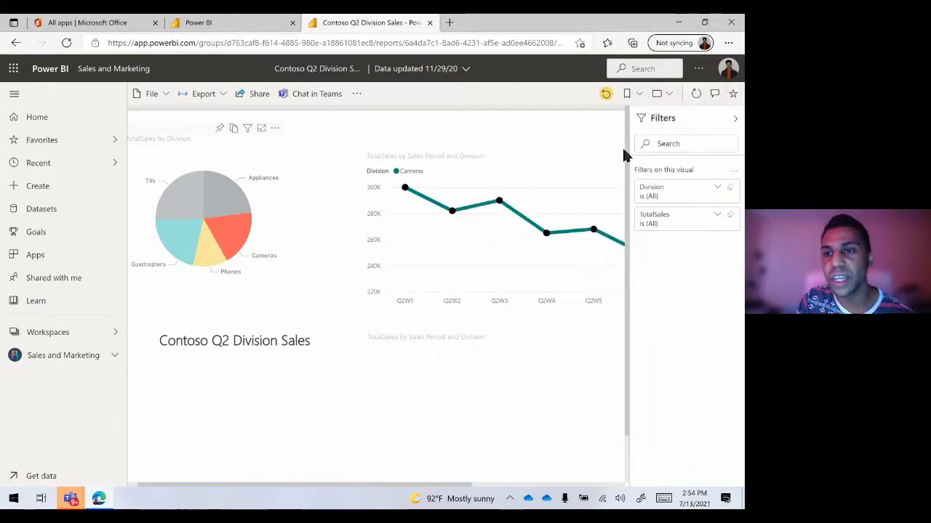
{"action": "left_click", "coordinate": [697, 120]}
{"action": "left_click", "coordinate": [736, 120]}
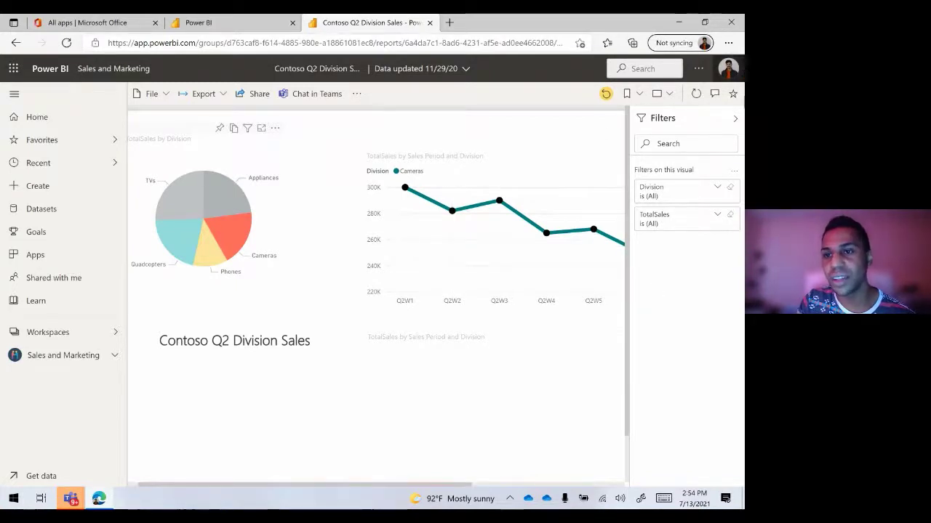
{"action": "mouse_move", "coordinate": [588, 206]}
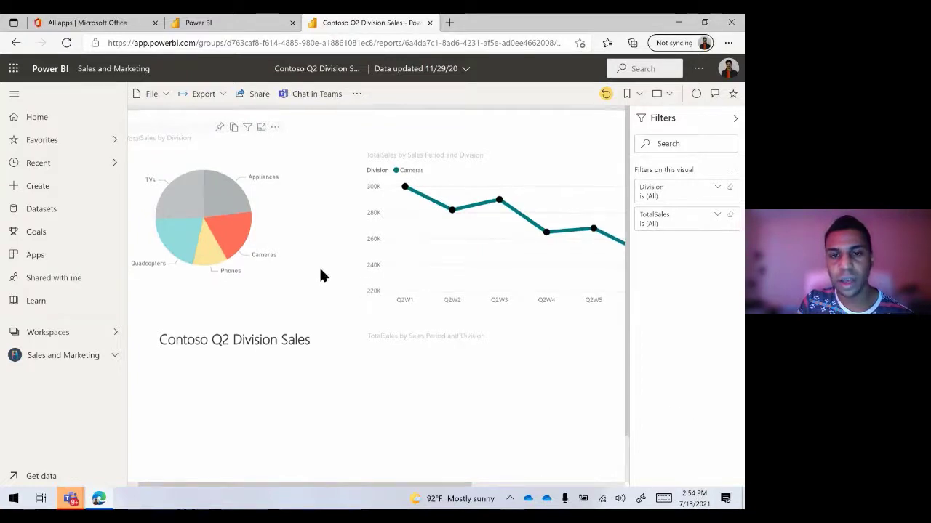
{"action": "scroll", "coordinate": [320, 268], "scroll_direction": "down", "scroll_amount": 1}
{"action": "scroll", "coordinate": [320, 268], "scroll_direction": "up", "scroll_amount": 1}
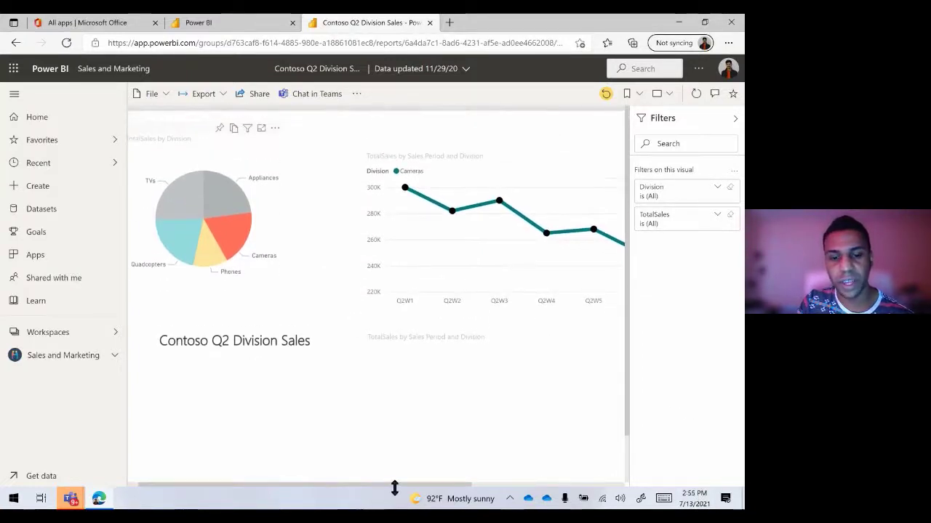
Collapse the Filters pane to see more of the report's charts, and refresh the report's visuals
{"action": "left_click_drag", "start_coordinate": [395, 487], "coordinate": [317, 475]}
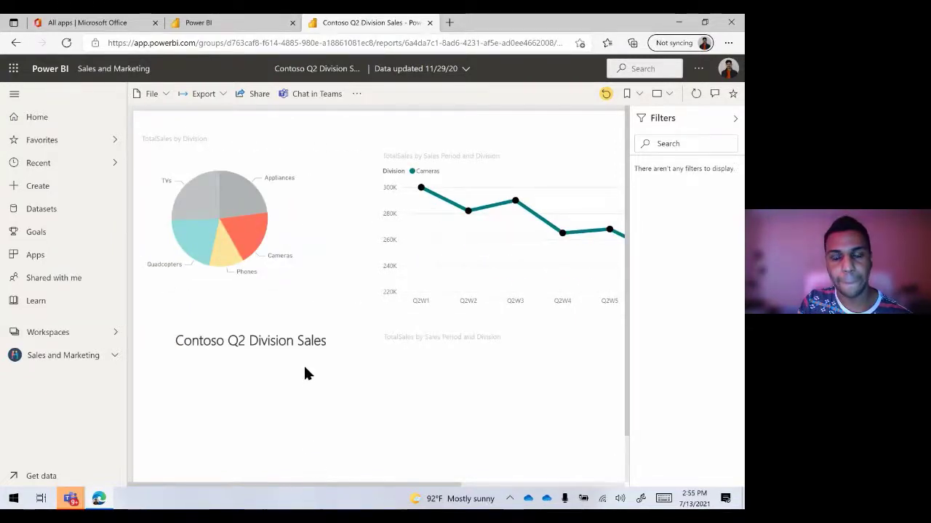
{"action": "scroll", "coordinate": [304, 368], "scroll_direction": "down", "scroll_amount": 2}
{"action": "scroll", "coordinate": [305, 374], "scroll_direction": "up", "scroll_amount": 2}
{"action": "scroll", "coordinate": [304, 373], "scroll_direction": "down", "scroll_amount": 1}
{"action": "scroll", "coordinate": [305, 368], "scroll_direction": "up", "scroll_amount": 2}
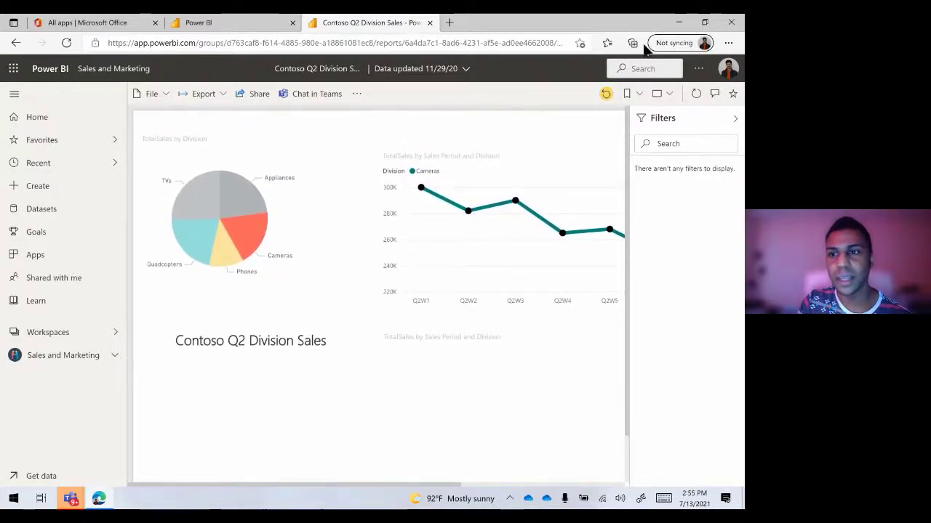
{"action": "left_click", "coordinate": [736, 118]}
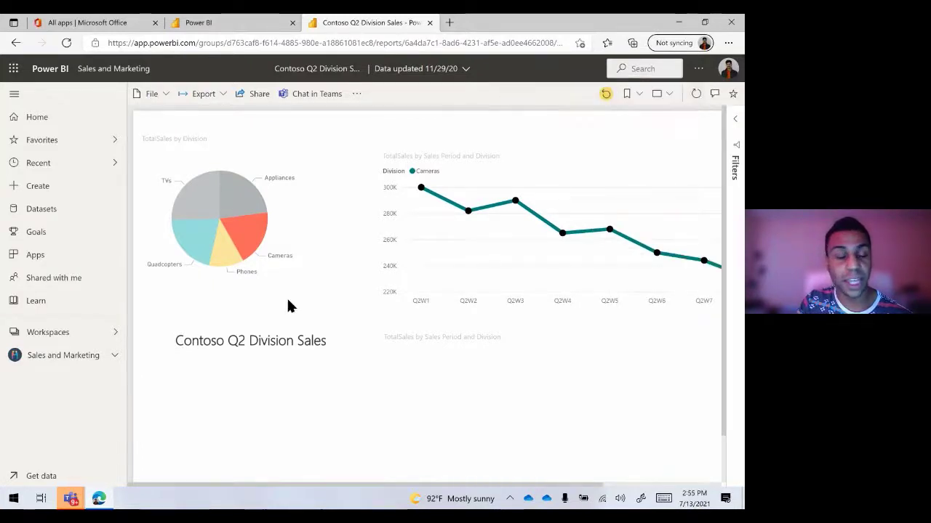
{"action": "scroll", "coordinate": [300, 290], "scroll_direction": "right", "scroll_amount": 4}
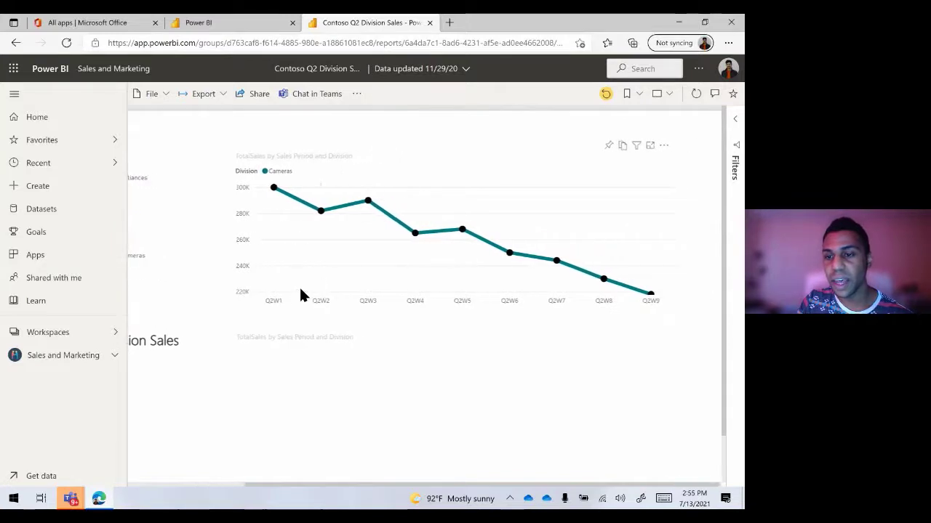
{"action": "scroll", "coordinate": [300, 291], "scroll_direction": "left", "scroll_amount": 4}
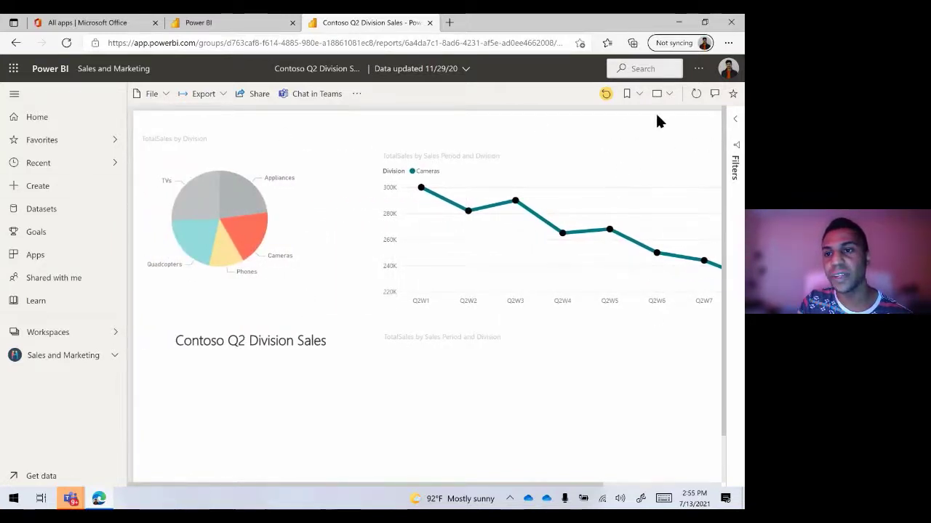
{"action": "left_click", "coordinate": [695, 96]}
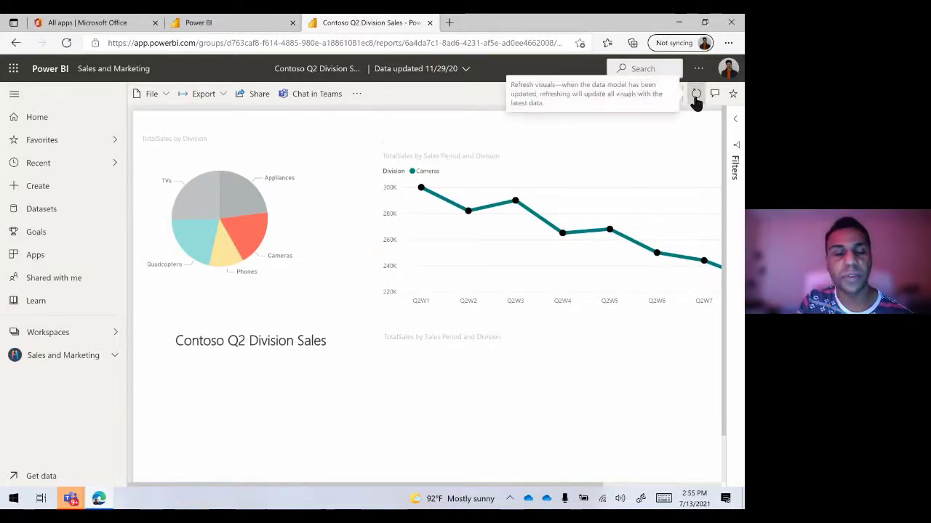
{"action": "left_click", "coordinate": [694, 95]}
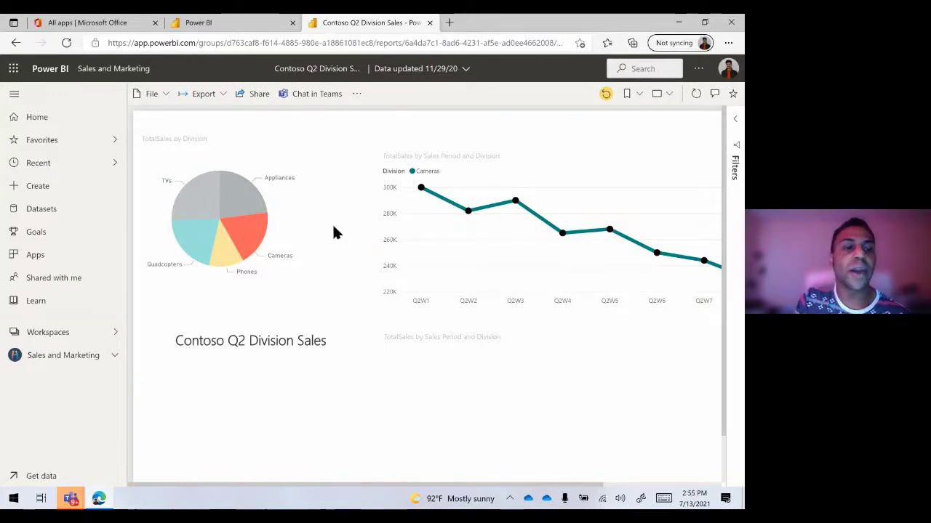
Switch to the Mark 8 Project Team workspace and open its Consumer Website traffic.pbix dashboard
{"action": "left_click", "coordinate": [57, 335]}
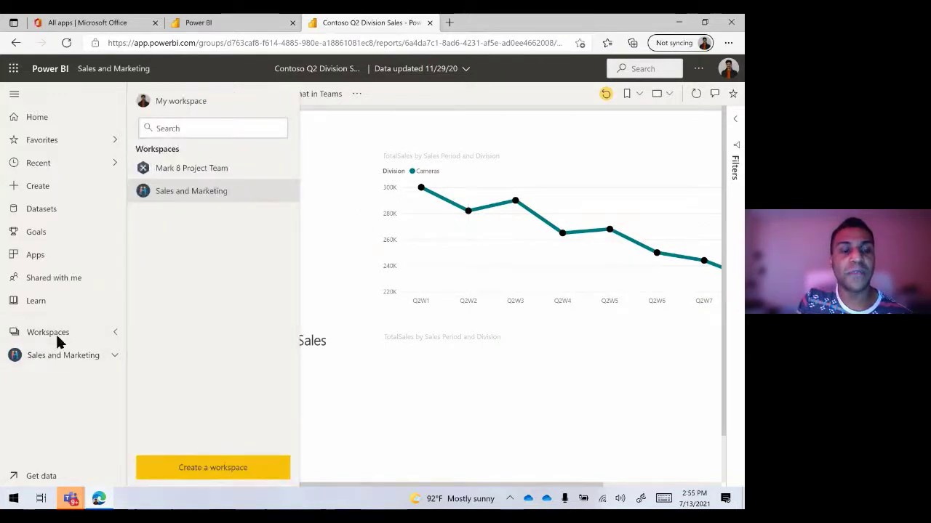
{"action": "left_click", "coordinate": [177, 174]}
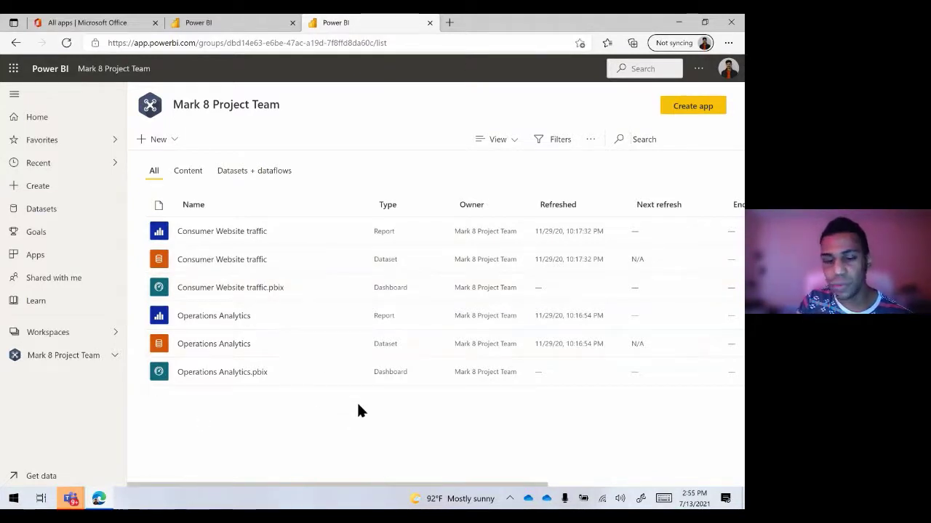
{"action": "left_click", "coordinate": [188, 289]}
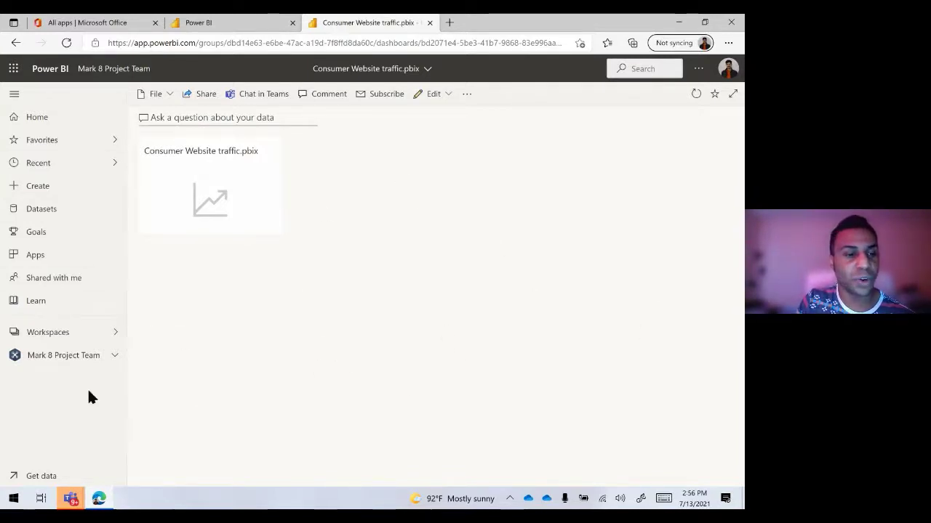
Switch to My workspace and open the IT Spend Analysis Sample dashboard
{"action": "left_click", "coordinate": [44, 334]}
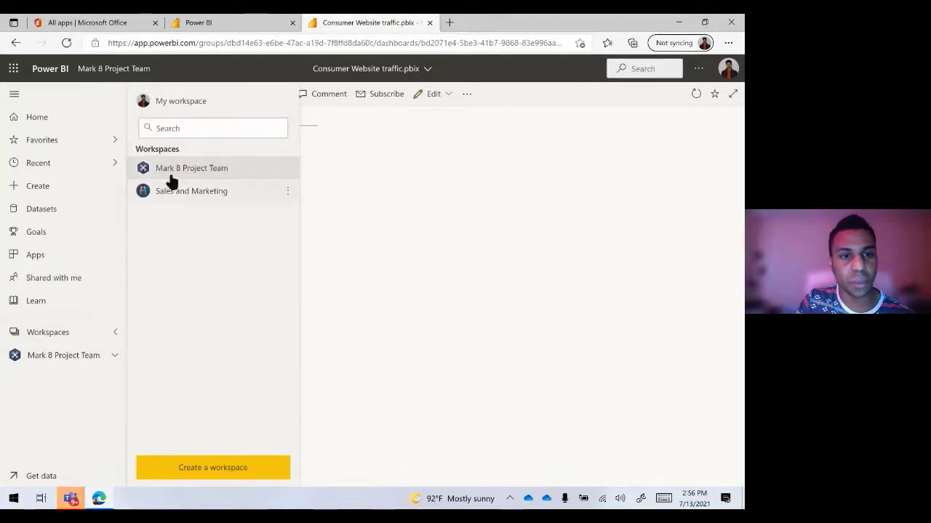
{"action": "left_click", "coordinate": [163, 100]}
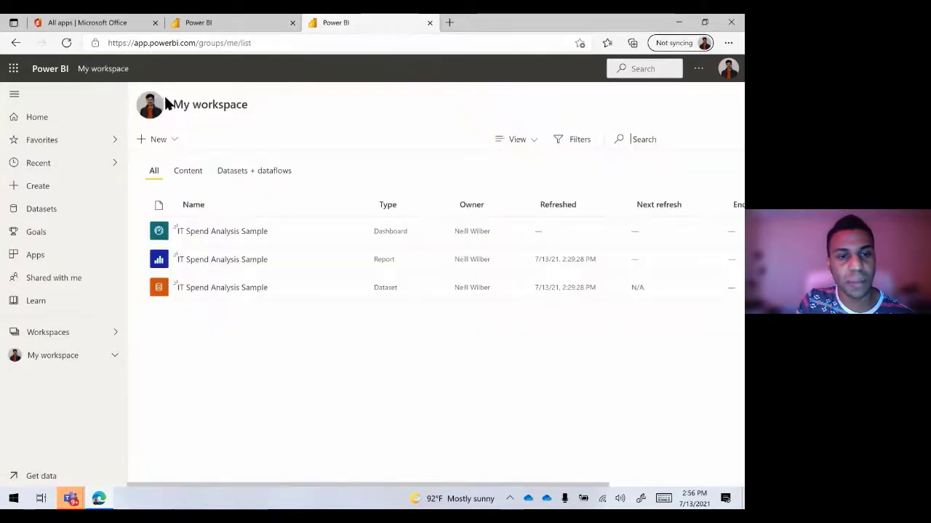
{"action": "left_click", "coordinate": [209, 237]}
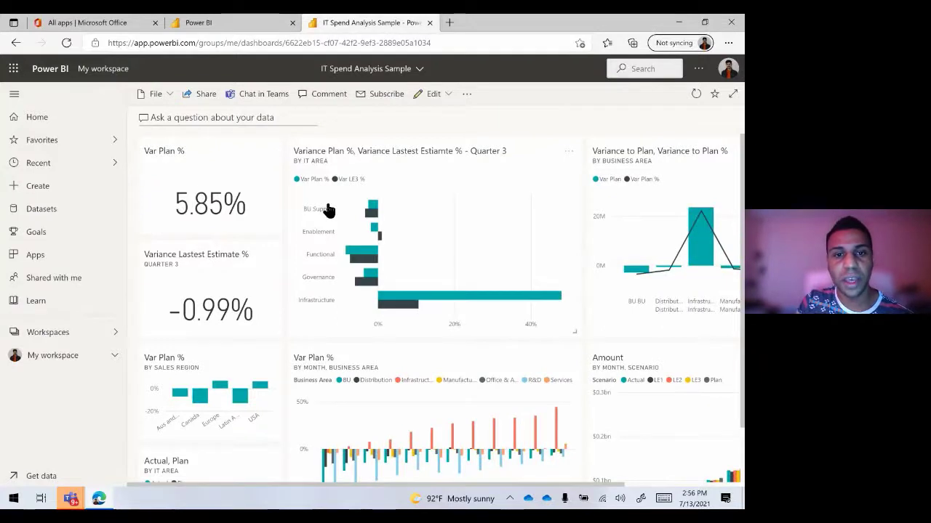
Examine the IT Spend Analysis Sample dashboard's tiles, including the variance, Var Plan % and Amount charts
{"action": "scroll", "coordinate": [329, 210], "scroll_direction": "right", "scroll_amount": 3}
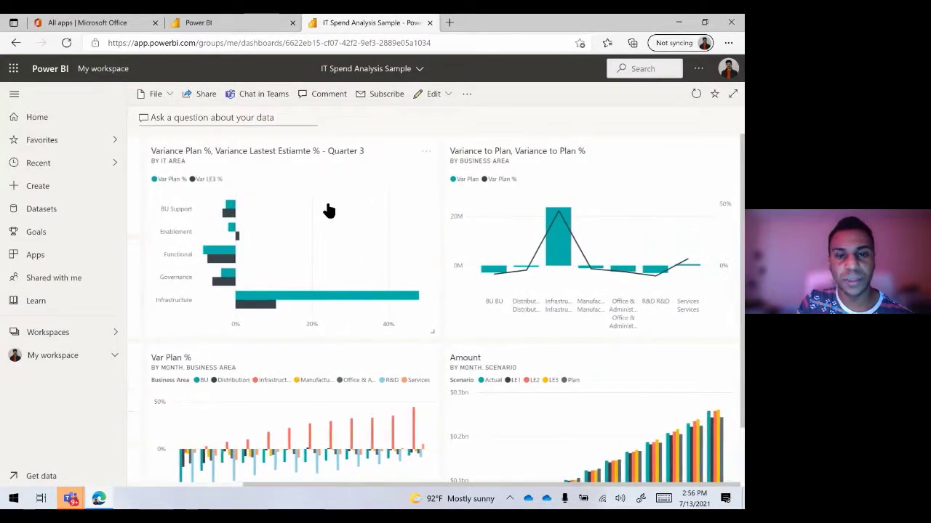
{"action": "scroll", "coordinate": [329, 211], "scroll_direction": "left", "scroll_amount": 3}
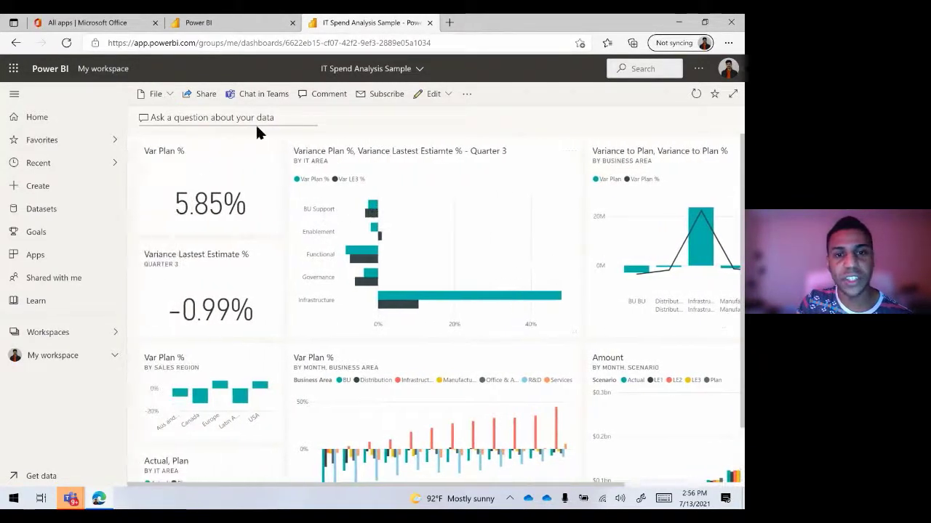
{"action": "scroll", "coordinate": [312, 214], "scroll_direction": "right", "scroll_amount": 4}
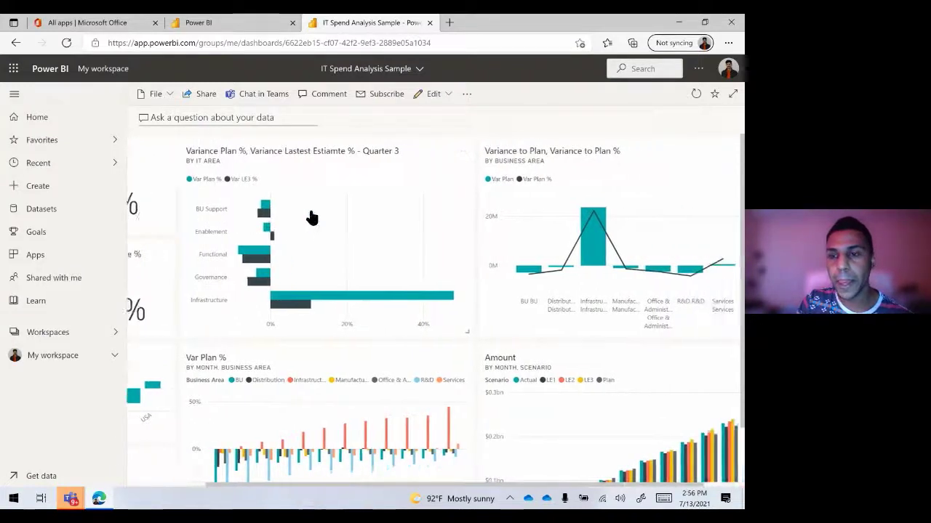
{"action": "scroll", "coordinate": [563, 179], "scroll_direction": "down", "scroll_amount": 2}
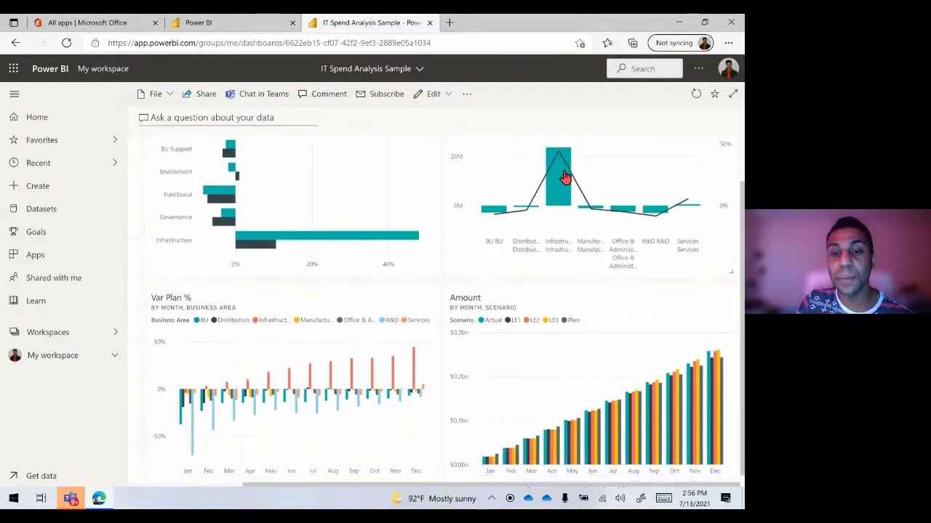
{"action": "scroll", "coordinate": [378, 356], "scroll_direction": "left", "scroll_amount": 3}
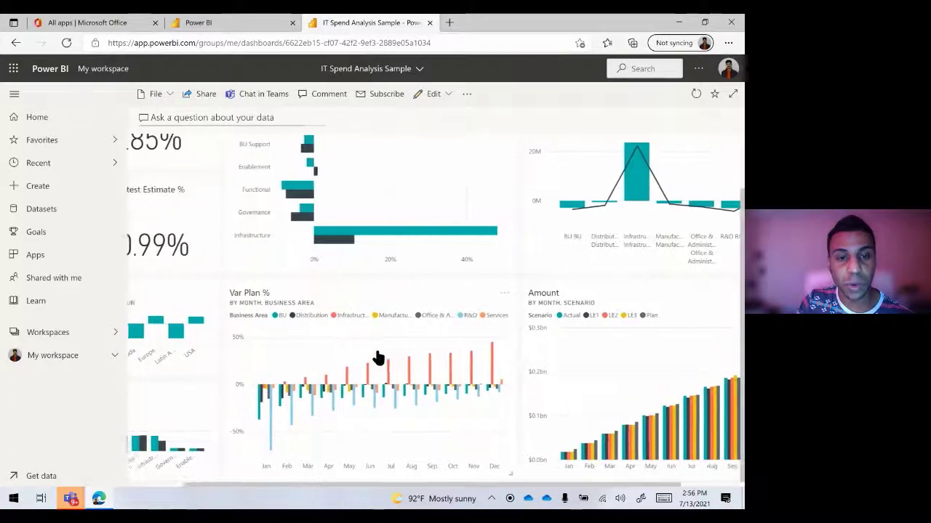
{"action": "scroll", "coordinate": [373, 357], "scroll_direction": "up", "scroll_amount": 2}
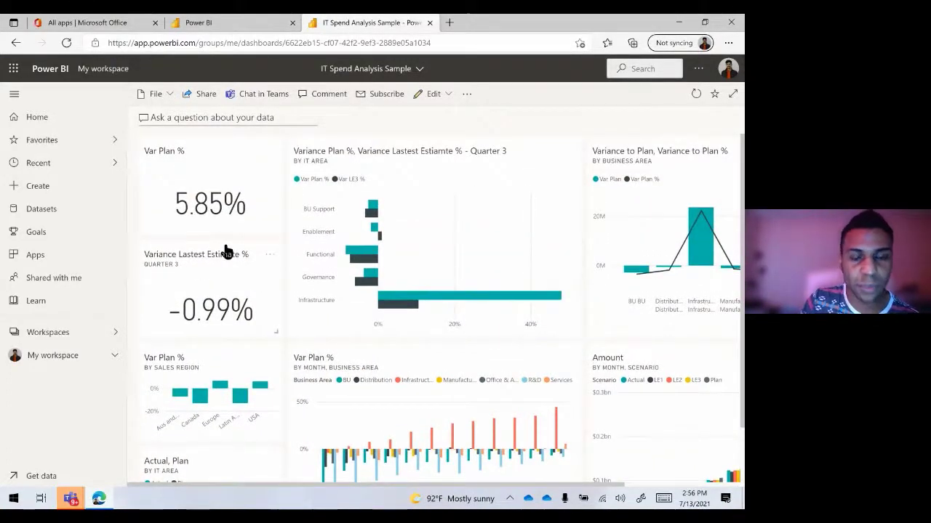
{"action": "scroll", "coordinate": [225, 251], "scroll_direction": "right", "scroll_amount": 4}
{"action": "scroll", "coordinate": [226, 250], "scroll_direction": "down", "scroll_amount": 2}
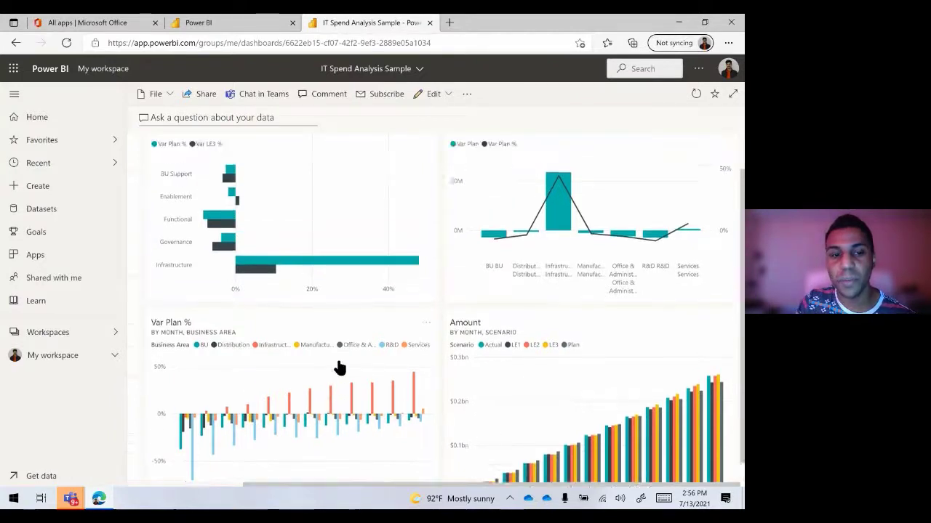
{"action": "scroll", "coordinate": [340, 369], "scroll_direction": "left", "scroll_amount": 3}
{"action": "scroll", "coordinate": [340, 369], "scroll_direction": "left", "scroll_amount": 2}
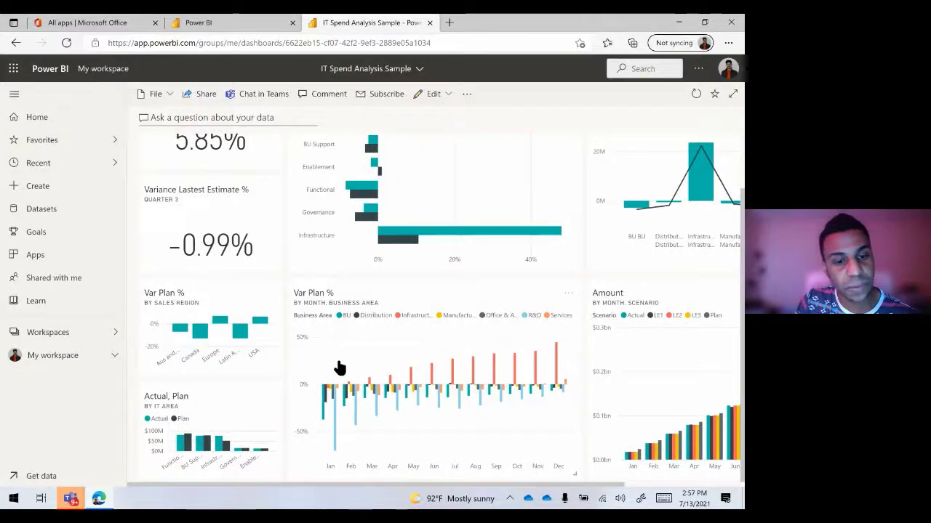
View the report behind the Var Plan % by sales region tile, and reopen the IT Spend Analysis Sample dashboard from My workspace
{"action": "left_click", "coordinate": [254, 324]}
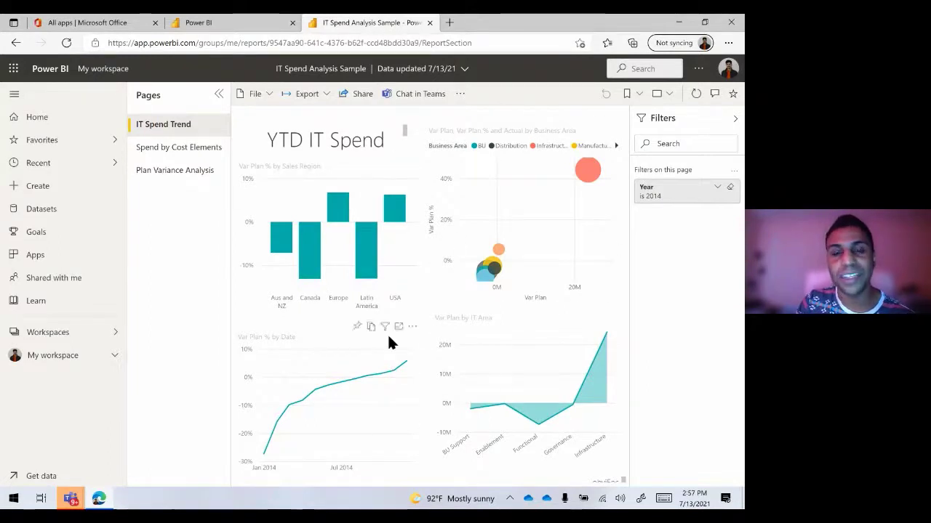
{"action": "mouse_move", "coordinate": [380, 357]}
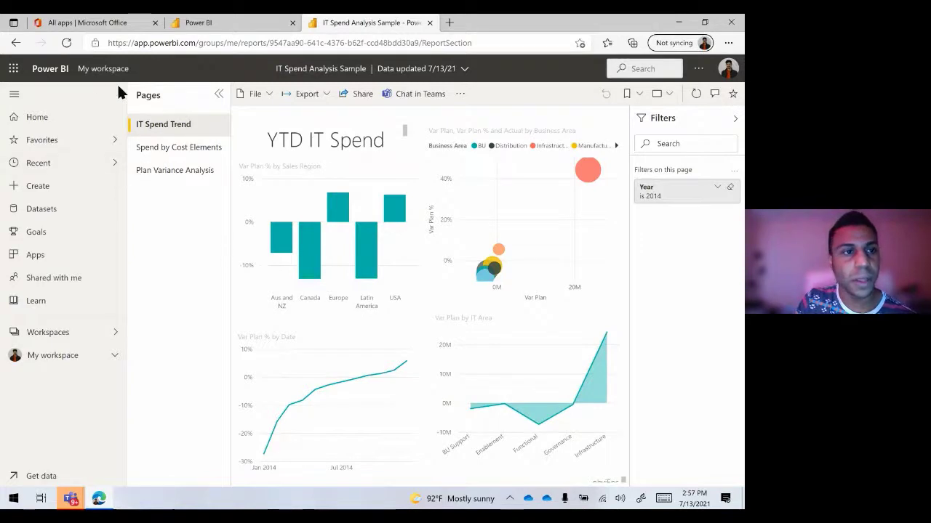
{"action": "left_click", "coordinate": [66, 357]}
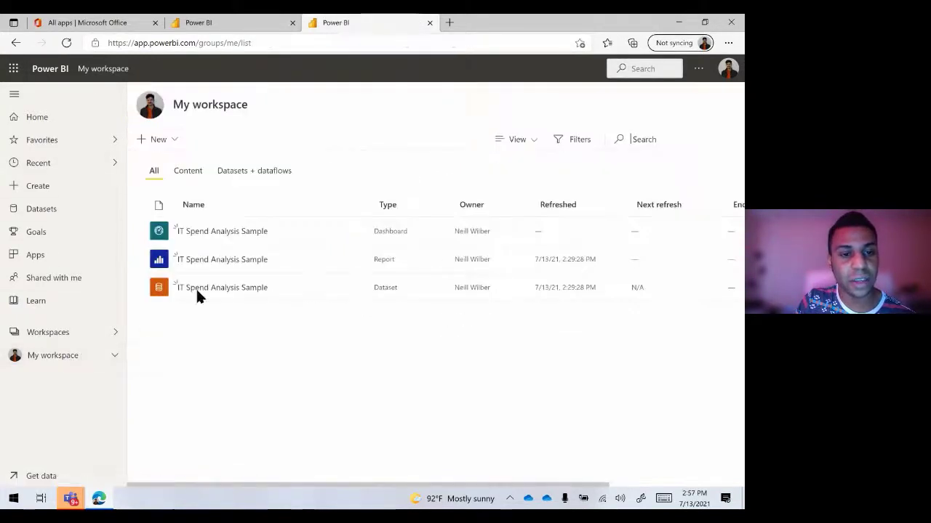
{"action": "left_click", "coordinate": [230, 232]}
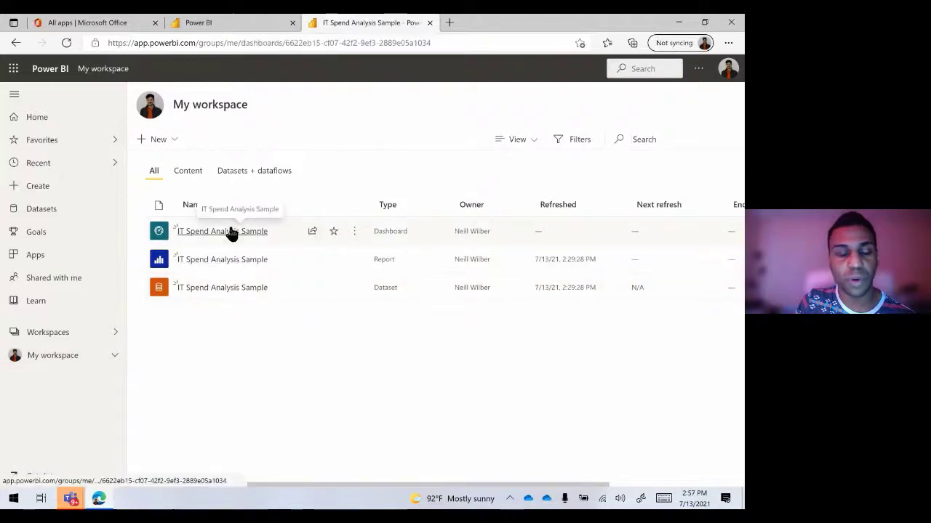
Review the full layout of the reopened dashboard, from the Var Plan % card to the Amount by month chart
{"action": "scroll", "coordinate": [324, 237], "scroll_direction": "down", "scroll_amount": 2}
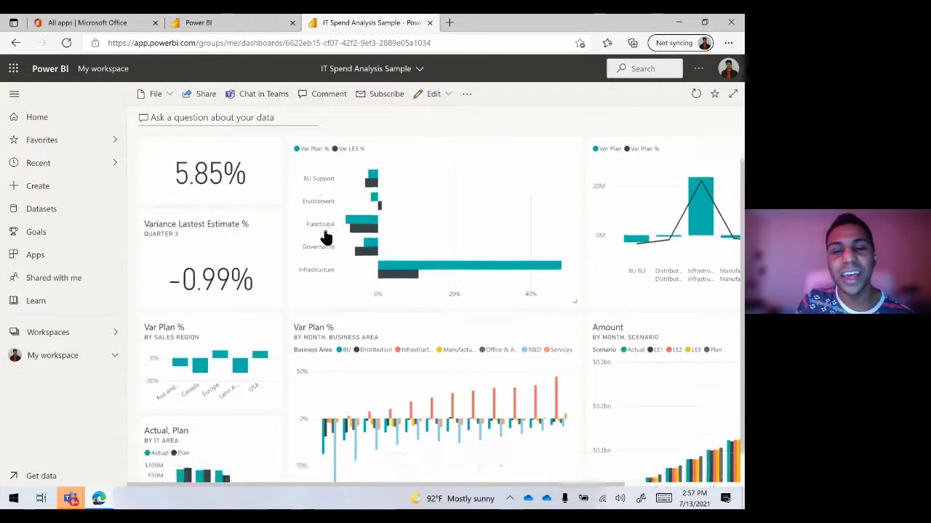
{"action": "scroll", "coordinate": [324, 237], "scroll_direction": "up", "scroll_amount": 2}
{"action": "scroll", "coordinate": [325, 238], "scroll_direction": "right", "scroll_amount": 4}
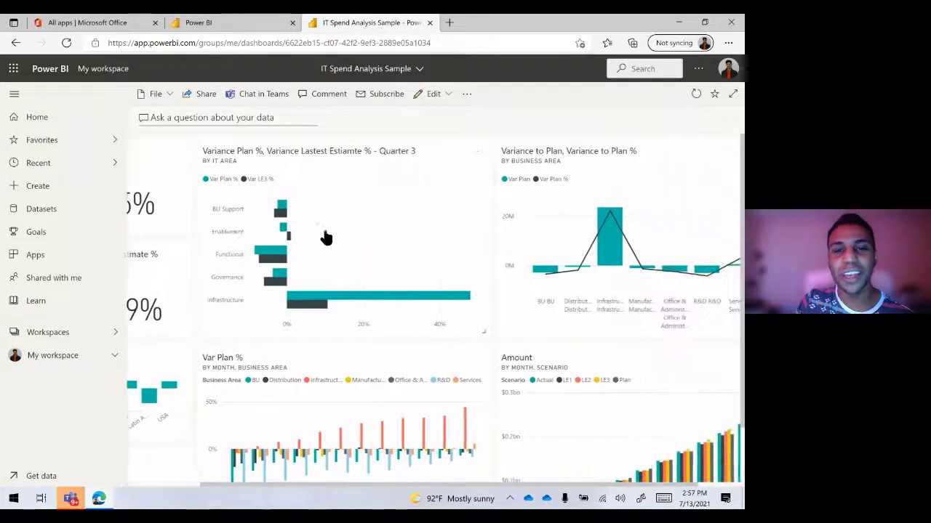
{"action": "scroll", "coordinate": [324, 237], "scroll_direction": "left", "scroll_amount": 4}
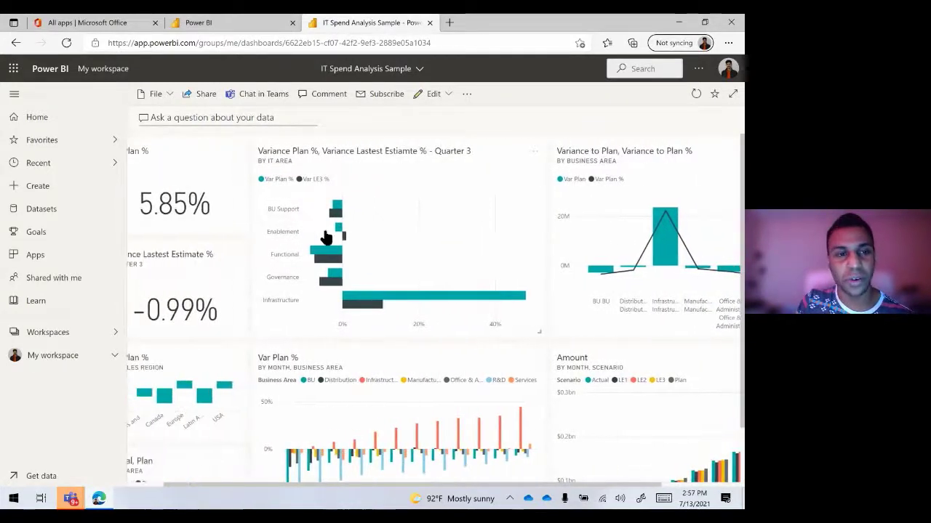
{"action": "scroll", "coordinate": [324, 237], "scroll_direction": "right", "scroll_amount": 4}
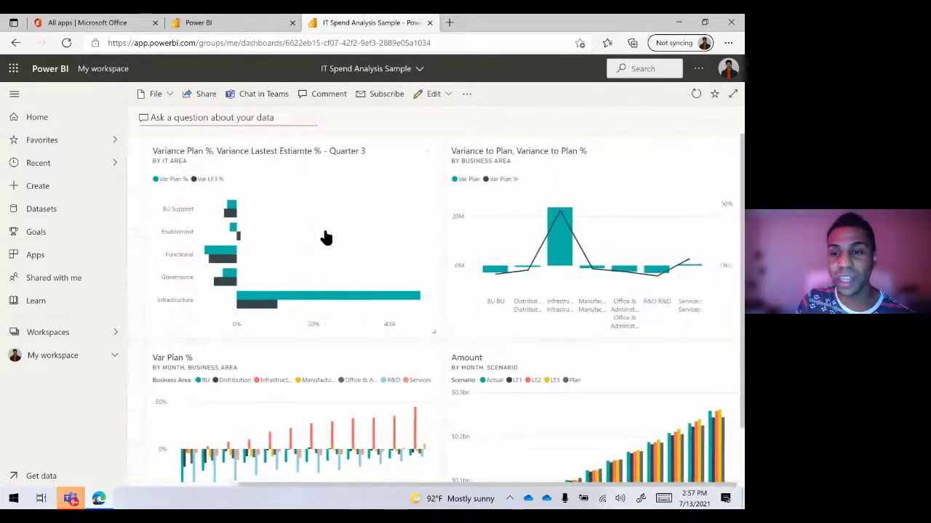
{"action": "scroll", "coordinate": [461, 239], "scroll_direction": "down", "scroll_amount": 2}
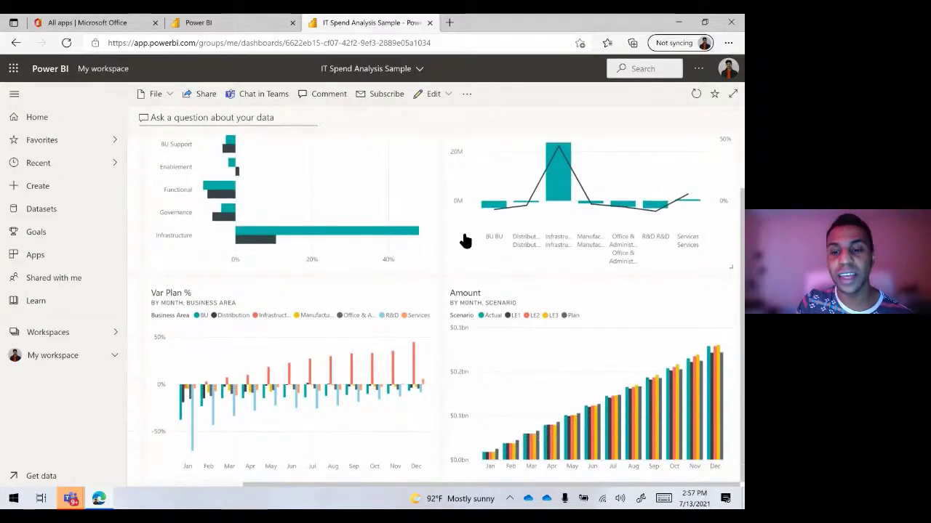
{"action": "scroll", "coordinate": [465, 241], "scroll_direction": "left", "scroll_amount": 2}
{"action": "scroll", "coordinate": [465, 242], "scroll_direction": "left", "scroll_amount": 2}
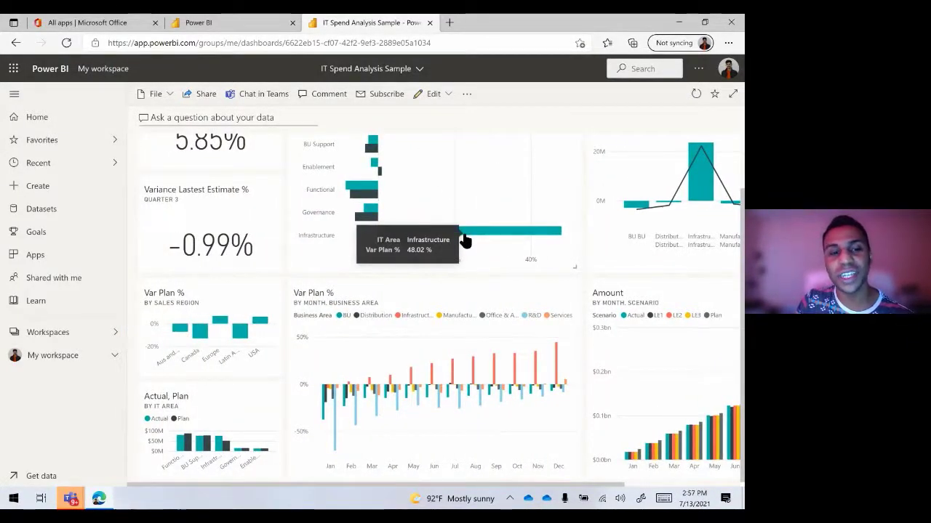
{"action": "scroll", "coordinate": [466, 242], "scroll_direction": "right", "scroll_amount": 3}
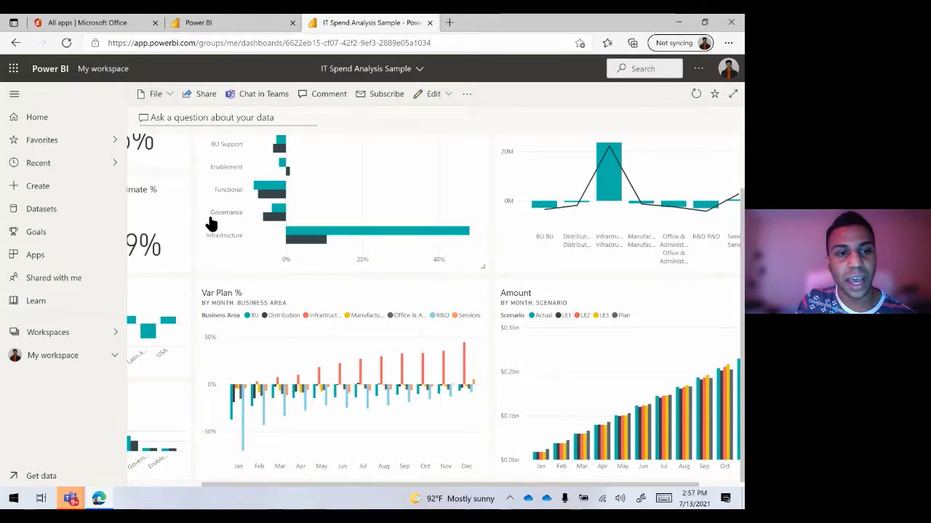
{"action": "scroll", "coordinate": [208, 223], "scroll_direction": "left", "scroll_amount": 3}
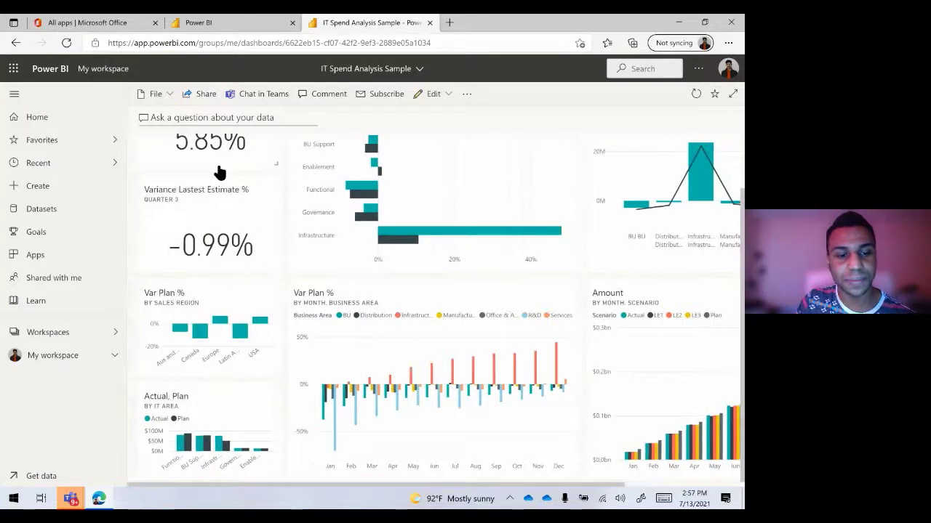
{"action": "scroll", "coordinate": [240, 224], "scroll_direction": "up", "scroll_amount": 1}
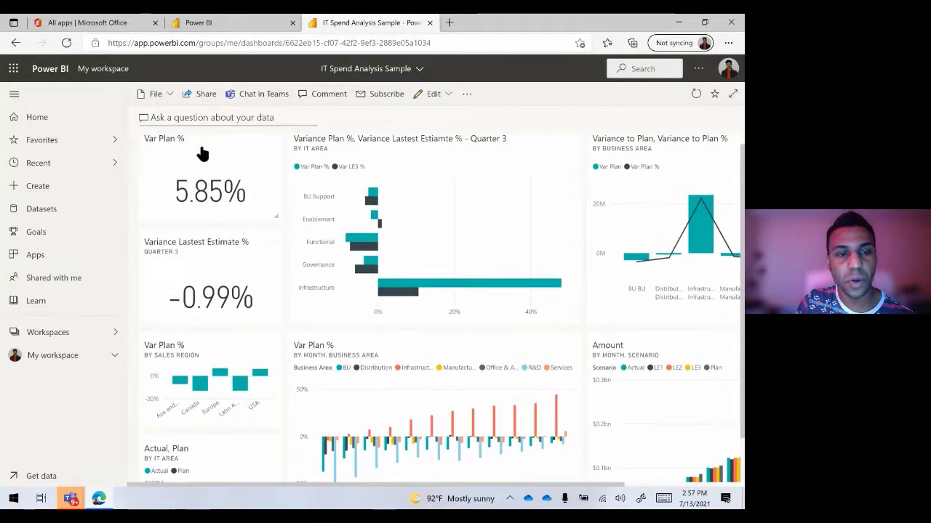
Open the dashboard's Q&A and ask "What was the varince in the usa"
{"action": "left_click", "coordinate": [233, 117]}
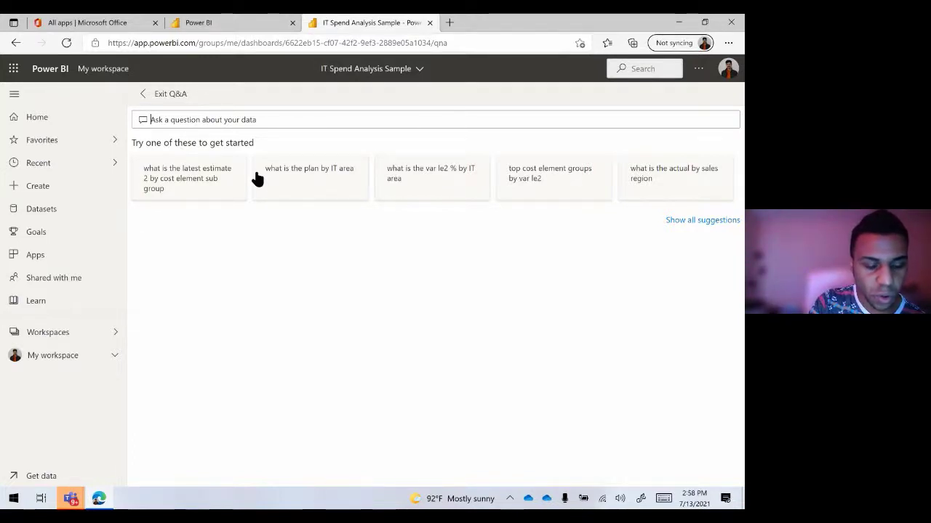
{"action": "type", "text": "What wa"}
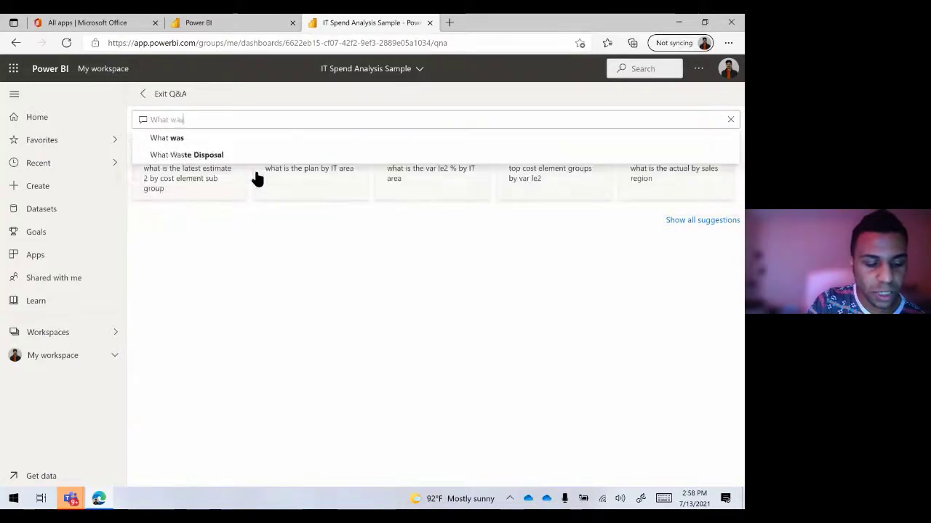
{"action": "type", "text": "s the vari"}
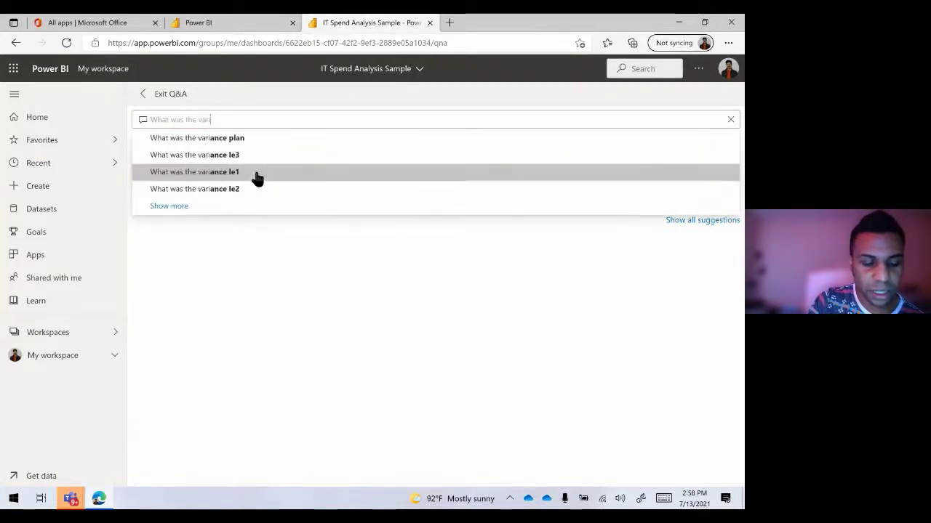
{"action": "type", "text": "nce"}
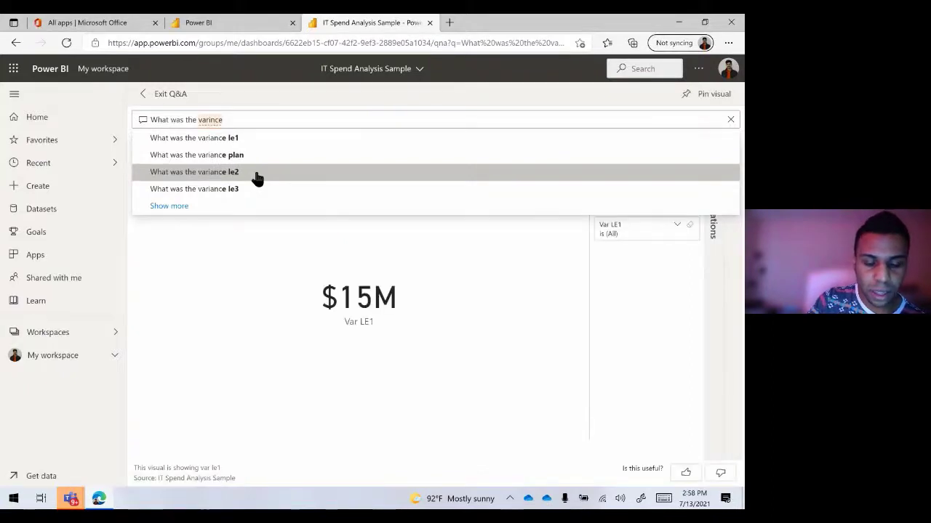
{"action": "type", "text": " in the l"}
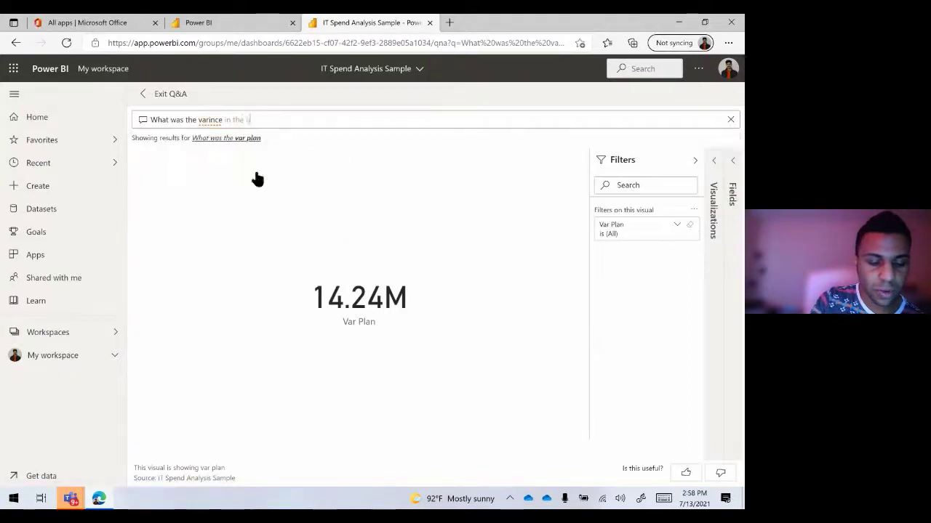
{"action": "key", "text": "BackSpace"}
{"action": "type", "text": "usa"}
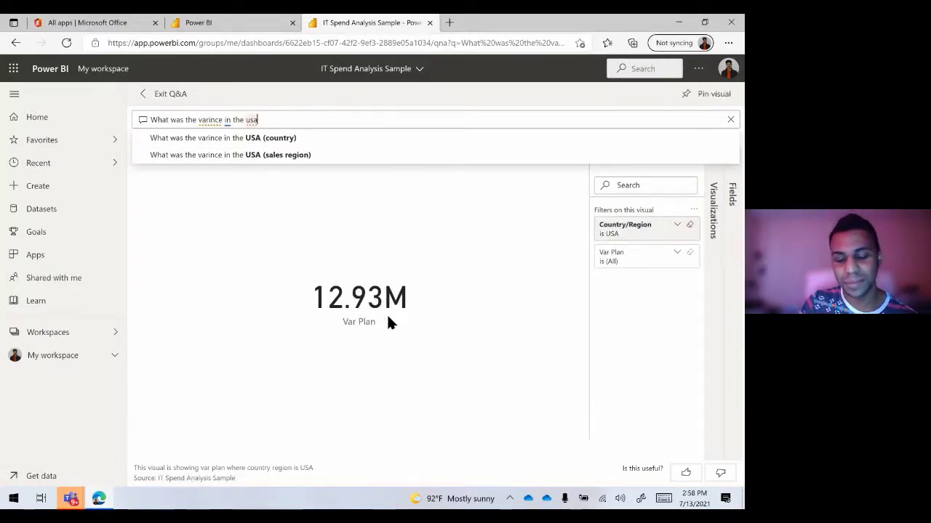
Change the region in the question from usa to europe and view the suggested alternatives for the word "varince"
{"action": "key", "text": "BackSpace"}
{"action": "key", "text": "BackSpace"}
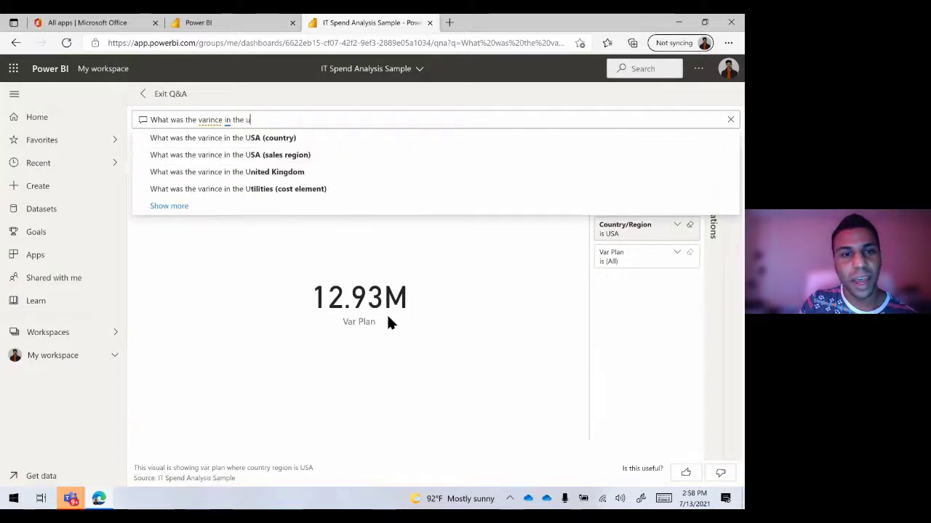
{"action": "key", "text": "BackSpace"}
{"action": "type", "text": "europ"}
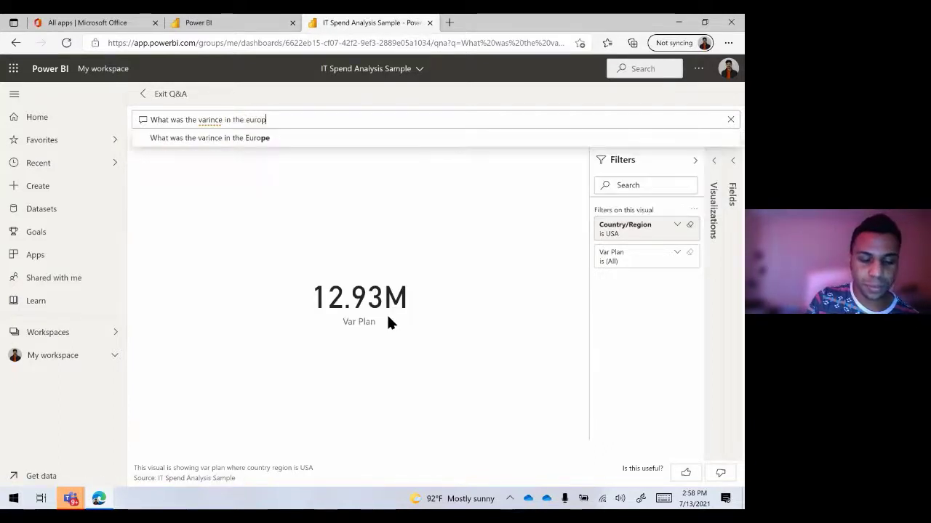
{"action": "type", "text": "e"}
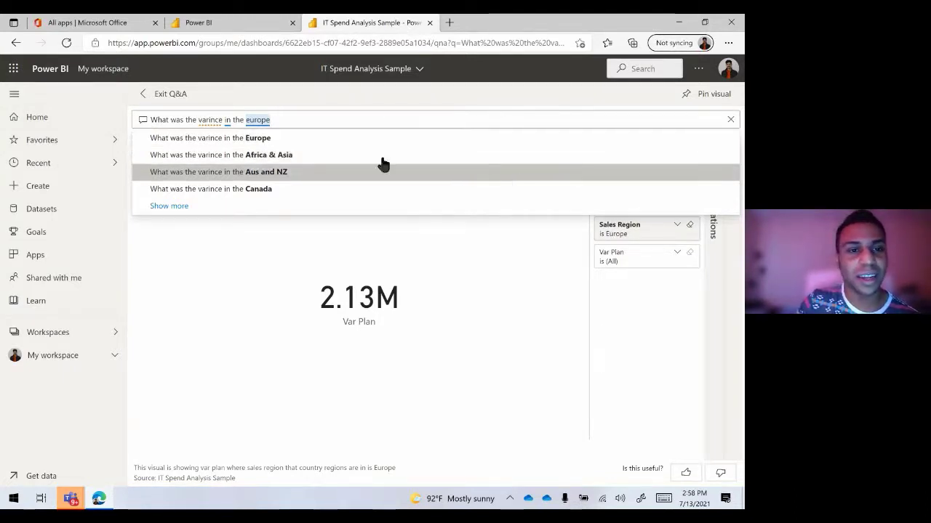
{"action": "left_click", "coordinate": [212, 122]}
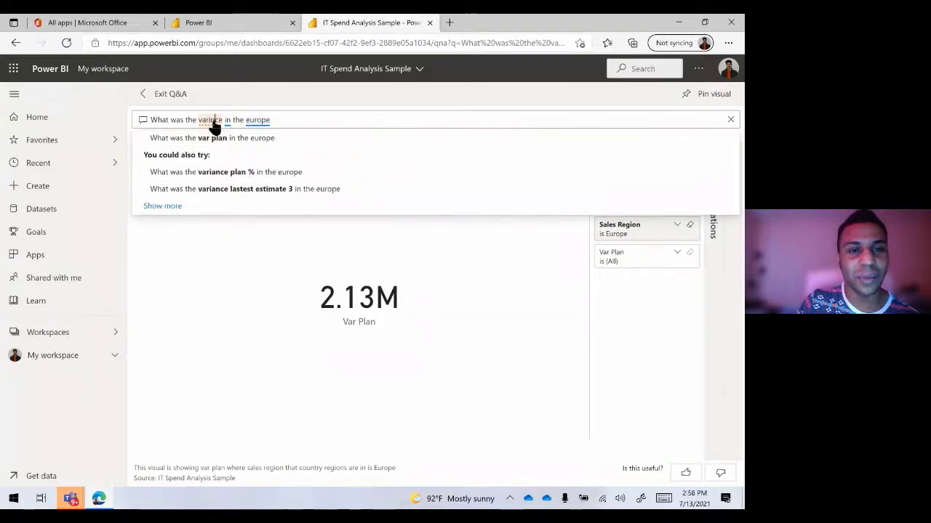
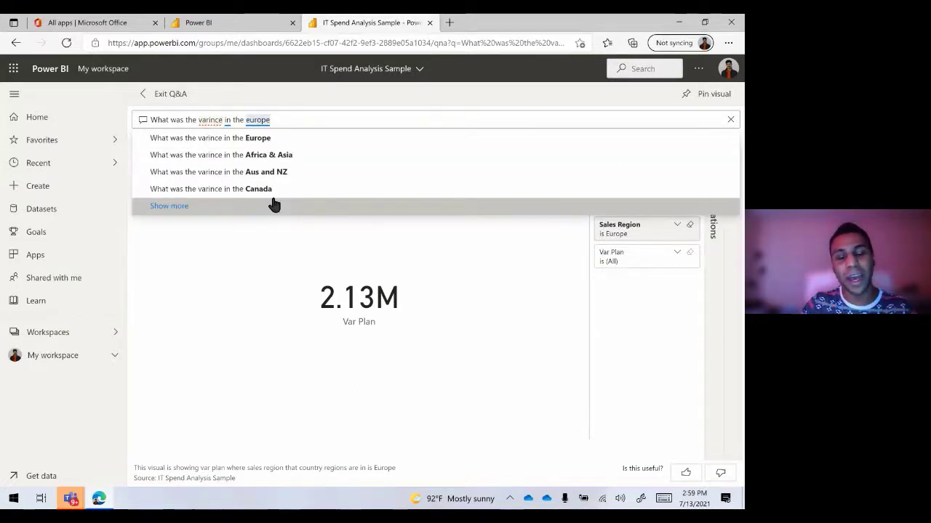
Replace the question with "what were the sales by region?" and check the United States map point and the suggestions for "sales"
{"action": "key", "text": "BackSpace"}
{"action": "key", "text": "BackSpace"}
{"action": "key", "text": "BackSpace"}
{"action": "key", "text": "BackSpace"}
{"action": "key", "text": "BackSpace"}
{"action": "key", "text": "BackSpace"}
{"action": "key", "text": "BackSpace"}
{"action": "key", "text": "BackSpace"}
{"action": "key", "text": "BackSpace"}
{"action": "key", "text": "BackSpace"}
{"action": "key", "text": "BackSpace"}
{"action": "key", "text": "BackSpace"}
{"action": "key", "text": "BackSpace"}
{"action": "key", "text": "BackSpace"}
{"action": "key", "text": "BackSpace"}
{"action": "key", "text": "BackSpace"}
{"action": "key", "text": "BackSpace"}
{"action": "key", "text": "BackSpace"}
{"action": "key", "text": "BackSpace"}
{"action": "key", "text": "BackSpace"}
{"action": "key", "text": "BackSpace"}
{"action": "key", "text": "BackSpace"}
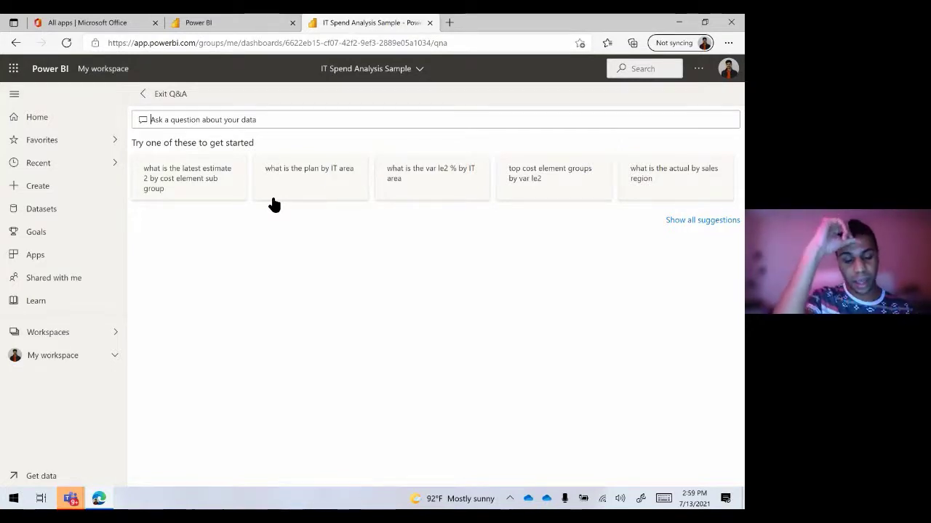
{"action": "type", "text": "what"}
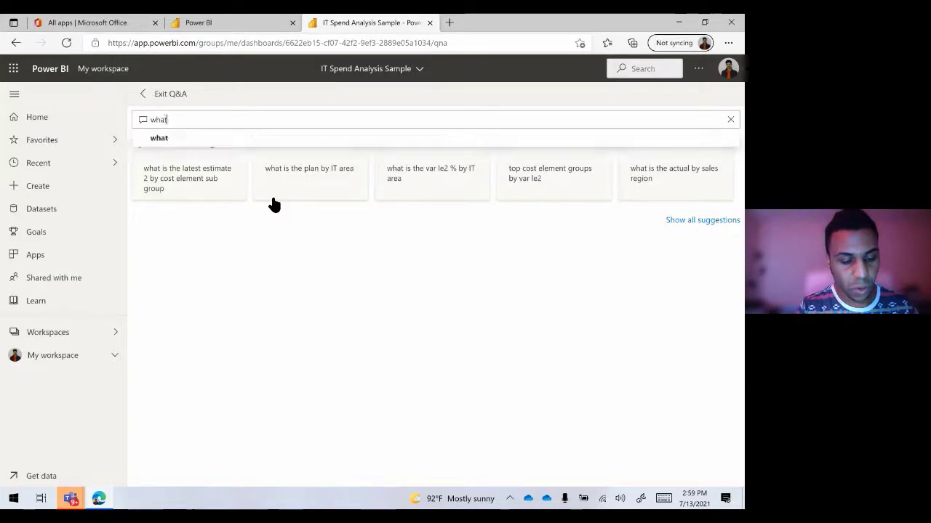
{"action": "type", "text": " were the sales"}
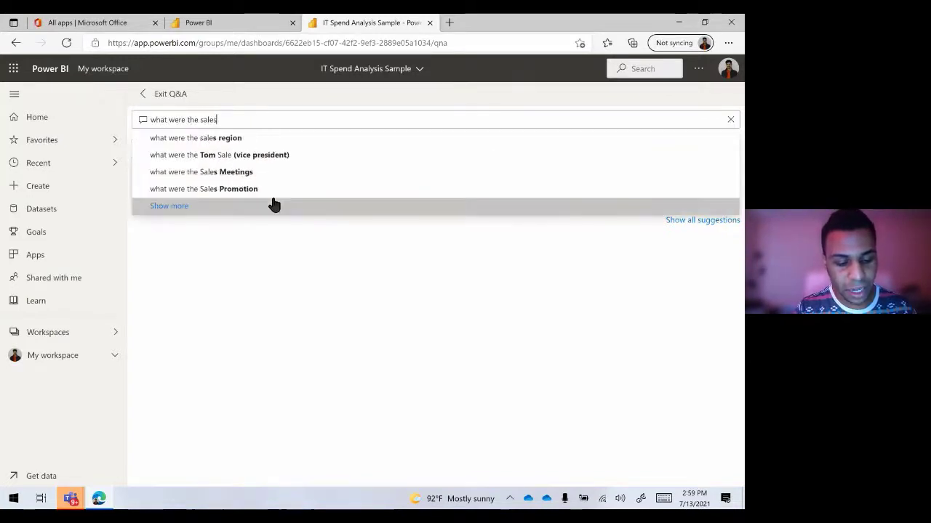
{"action": "type", "text": " by region"}
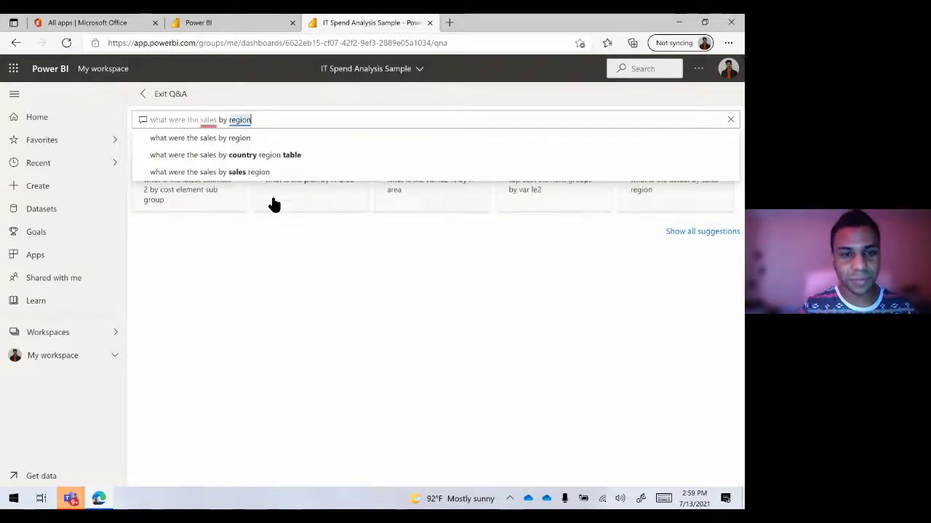
{"action": "type", "text": "?"}
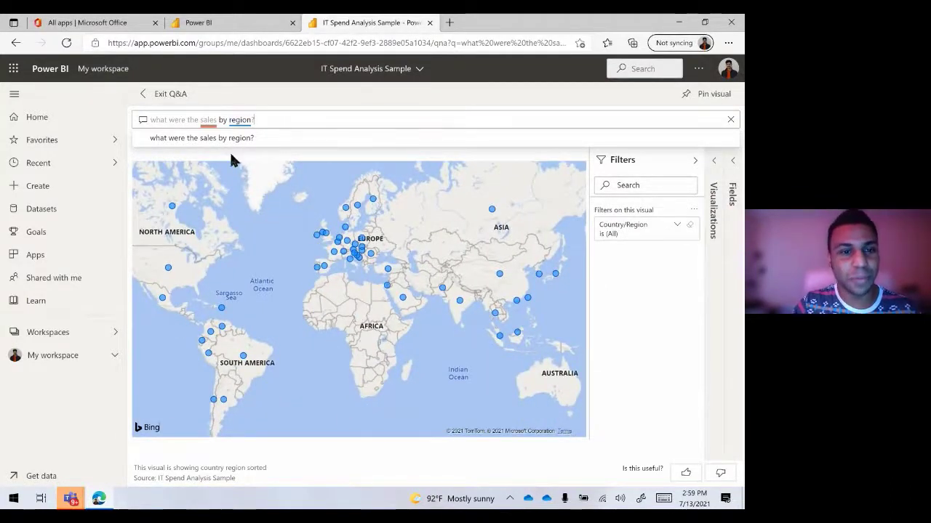
{"action": "left_click", "coordinate": [167, 269]}
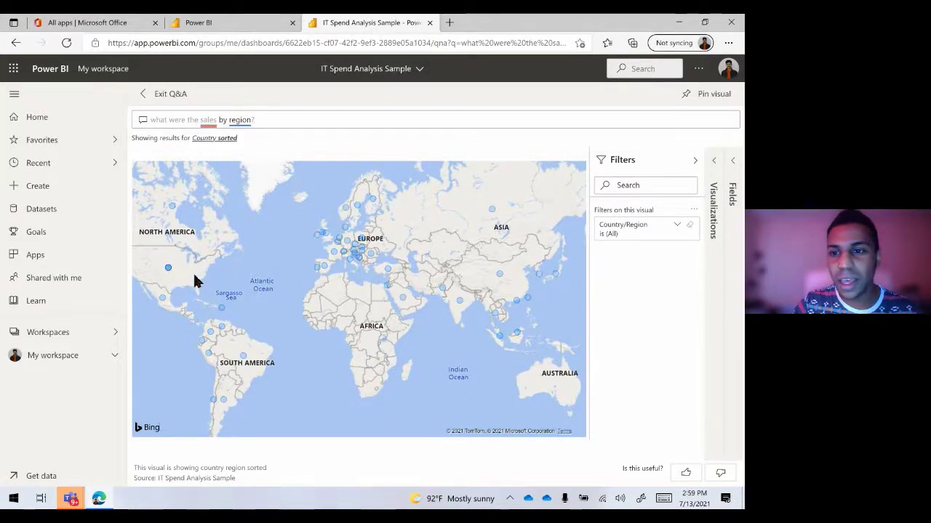
{"action": "left_click", "coordinate": [214, 127]}
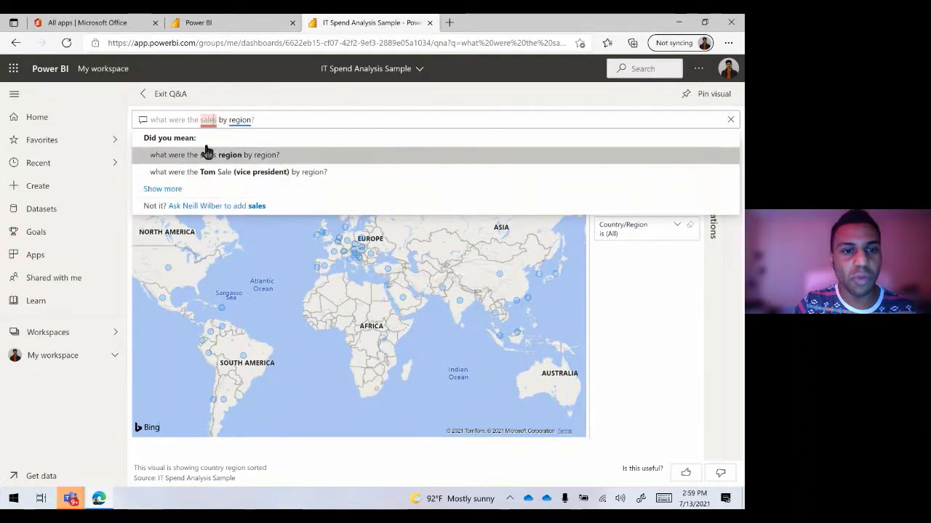
Reword the question to "what was the actual cost by region?"
{"action": "left_click", "coordinate": [218, 121]}
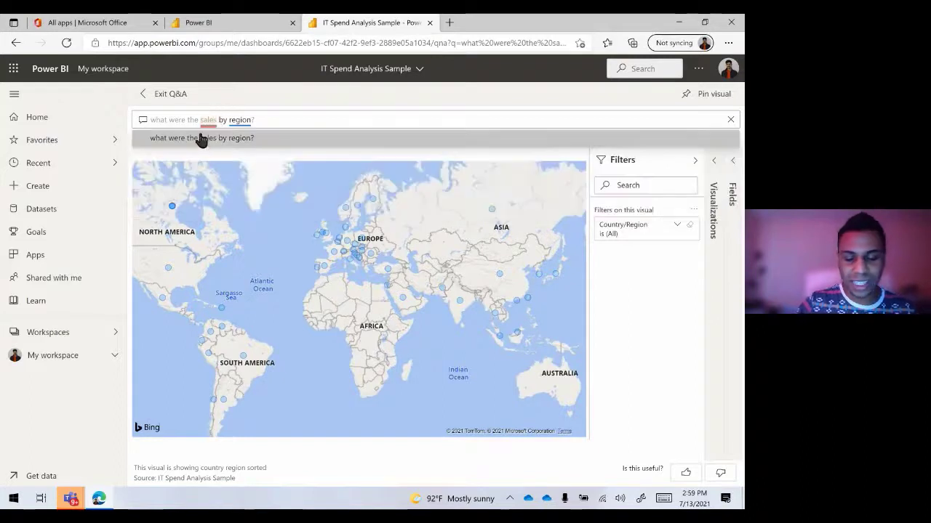
{"action": "key", "text": "BackSpace"}
{"action": "key", "text": "BackSpace"}
{"action": "key", "text": "BackSpace"}
{"action": "key", "text": "BackSpace"}
{"action": "key", "text": "BackSpace"}
{"action": "key", "text": "BackSpace"}
{"action": "key", "text": "BackSpace"}
{"action": "key", "text": "BackSpace"}
{"action": "key", "text": "BackSpace"}
{"action": "key", "text": "BackSpace"}
{"action": "key", "text": "BackSpace"}
{"action": "key", "text": "BackSpace"}
{"action": "key", "text": "BackSpace"}
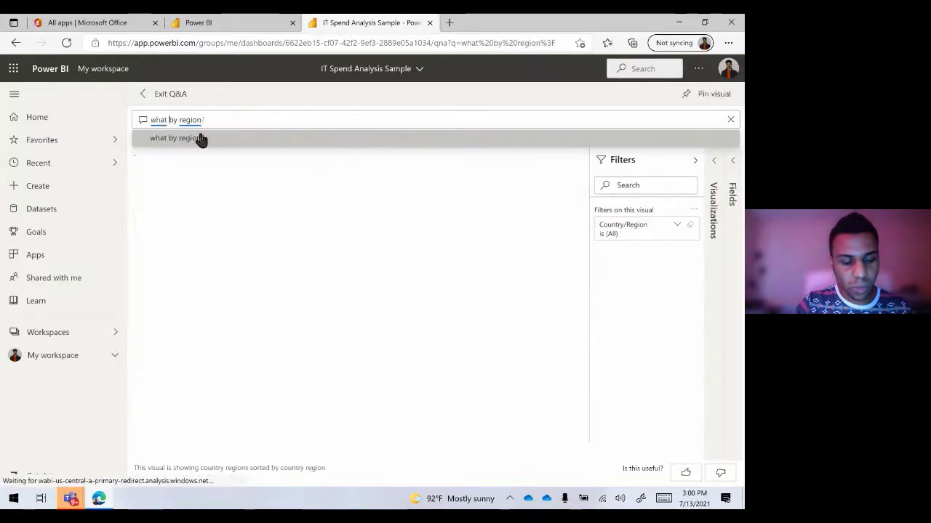
{"action": "type", "text": "was the actual cos"}
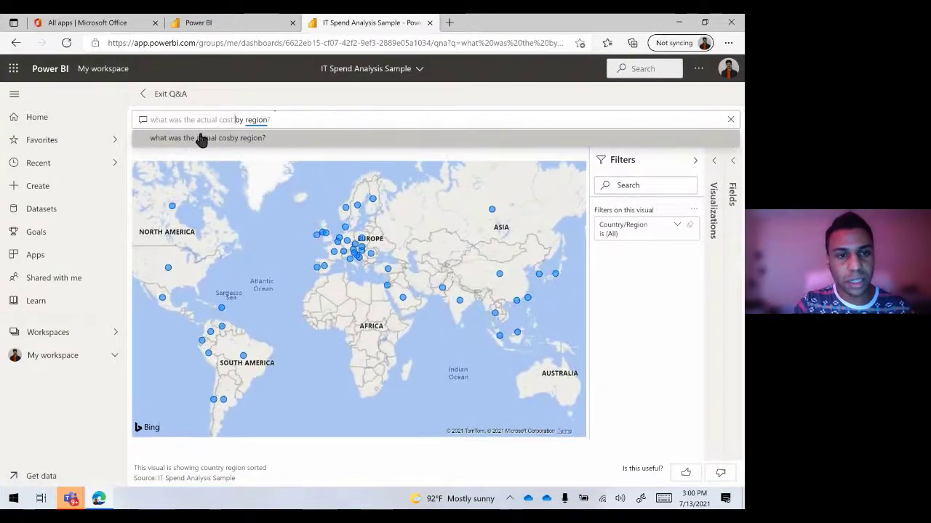
{"action": "type", "text": "t"}
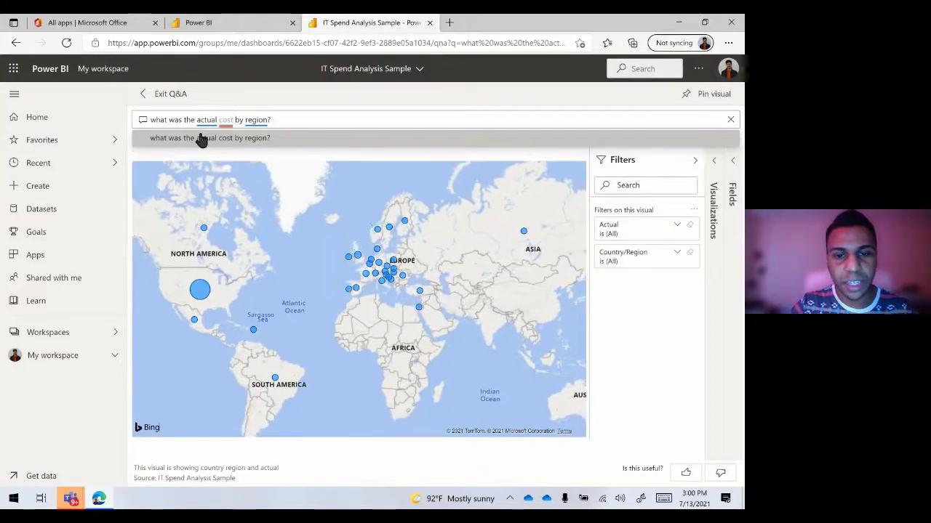
Select the United States bubble on the map and switch the question to the suggested "sales region" grouping
{"action": "left_click", "coordinate": [203, 290]}
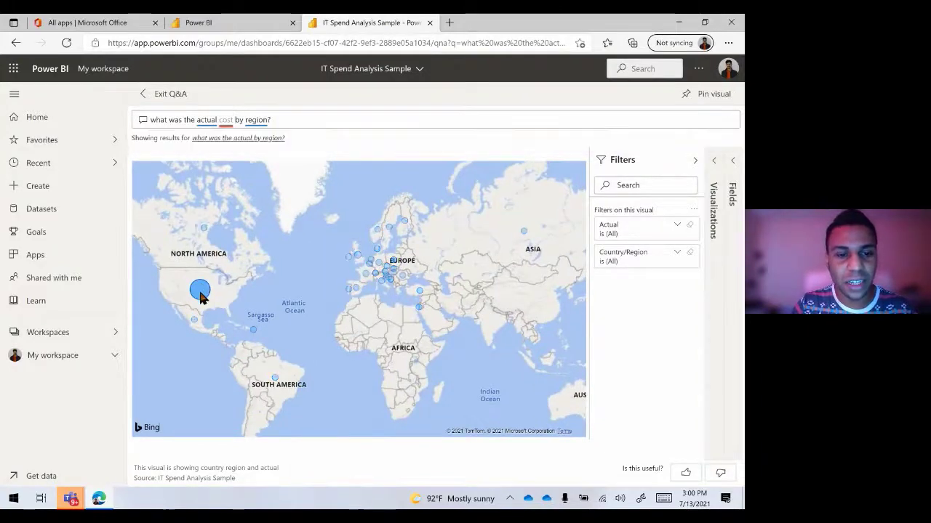
{"action": "double_click", "coordinate": [256, 120]}
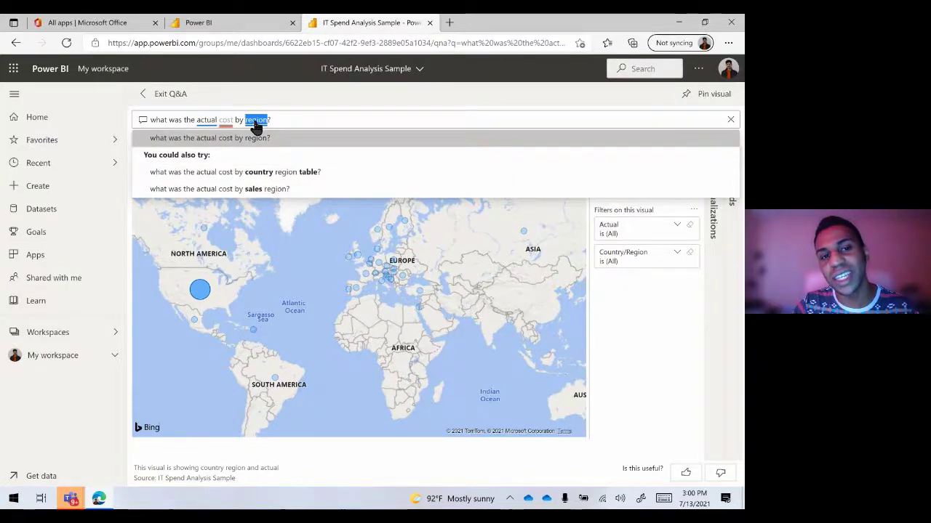
{"action": "left_click", "coordinate": [259, 191]}
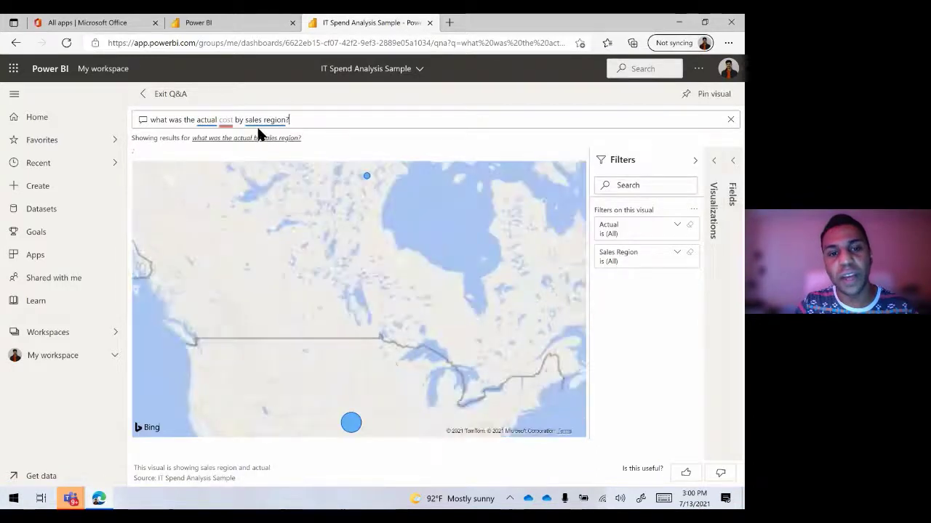
Change the question's grouping so it reads "what was the actual cost by department?"
{"action": "left_click", "coordinate": [261, 122]}
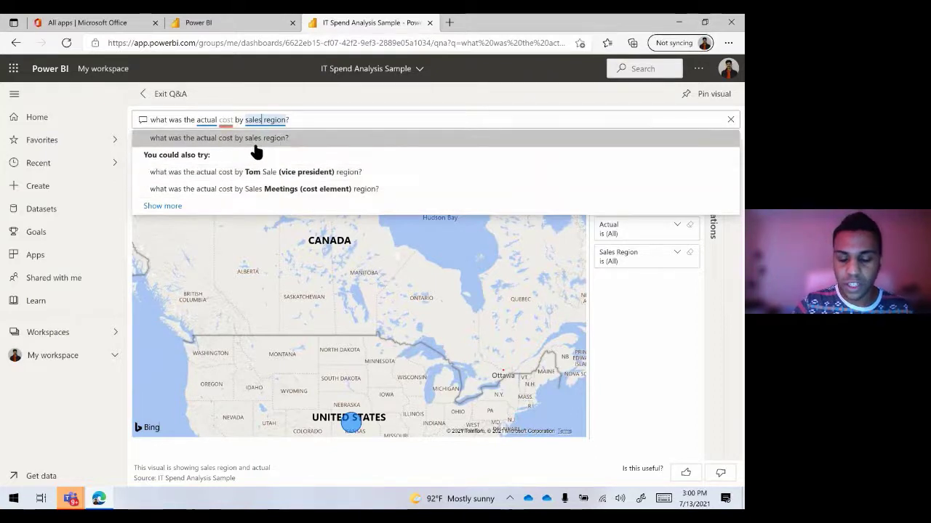
{"action": "key", "text": "Right"}
{"action": "key", "text": "Right"}
{"action": "key", "text": "Right"}
{"action": "key", "text": "BackSpace"}
{"action": "key", "text": "BackSpace"}
{"action": "key", "text": "BackSpace"}
{"action": "key", "text": "BackSpace"}
{"action": "key", "text": "BackSpace"}
{"action": "key", "text": "BackSpace"}
{"action": "key", "text": "BackSpace"}
{"action": "key", "text": "BackSpace"}
{"action": "key", "text": "BackSpace"}
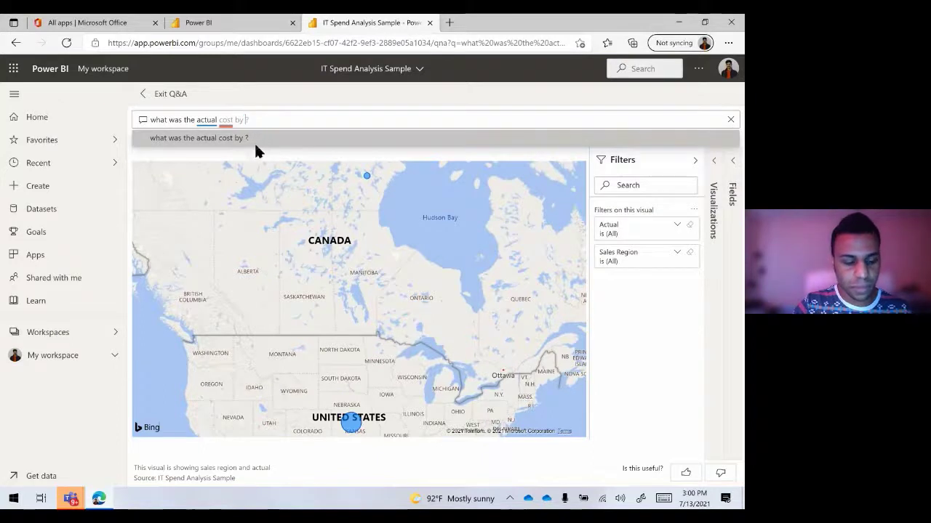
{"action": "key", "text": "BackSpace"}
{"action": "key", "text": "BackSpace"}
{"action": "key", "text": "BackSpace"}
{"action": "key", "text": "BackSpace"}
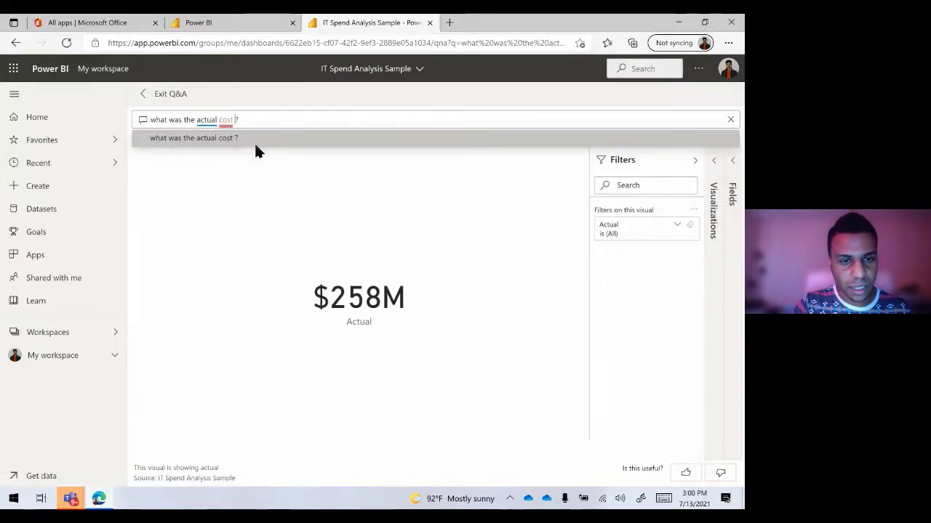
{"action": "type", "text": "by"}
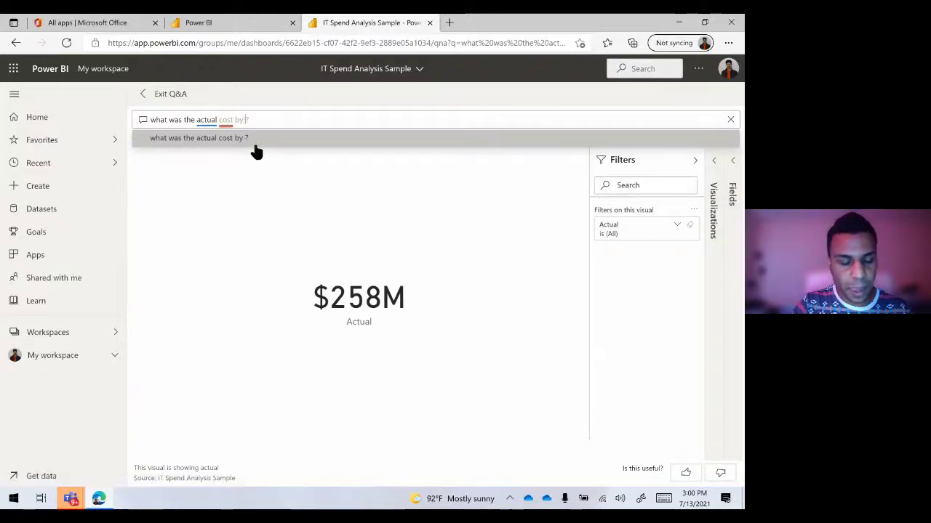
{"action": "type", "text": " department"}
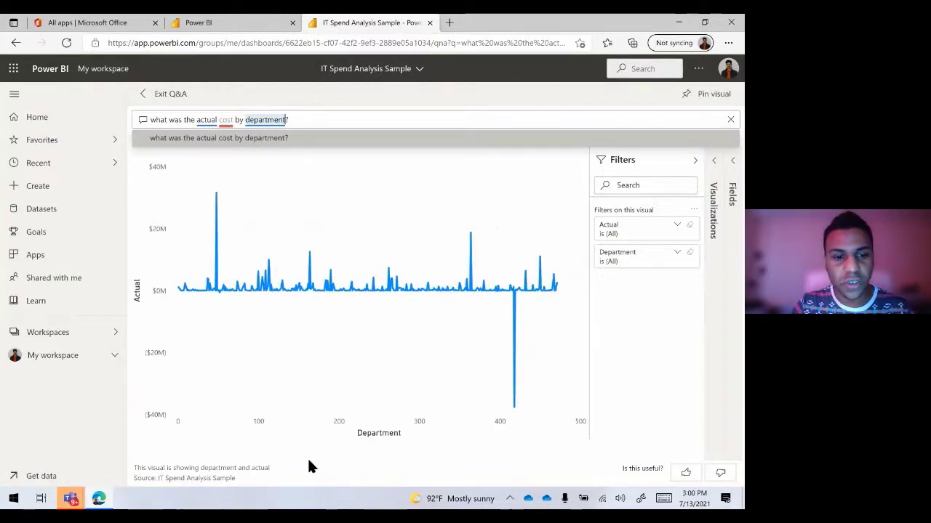
Clear the question and run the suggested one, "what is the plan by IT area"
{"action": "left_click", "coordinate": [730, 119]}
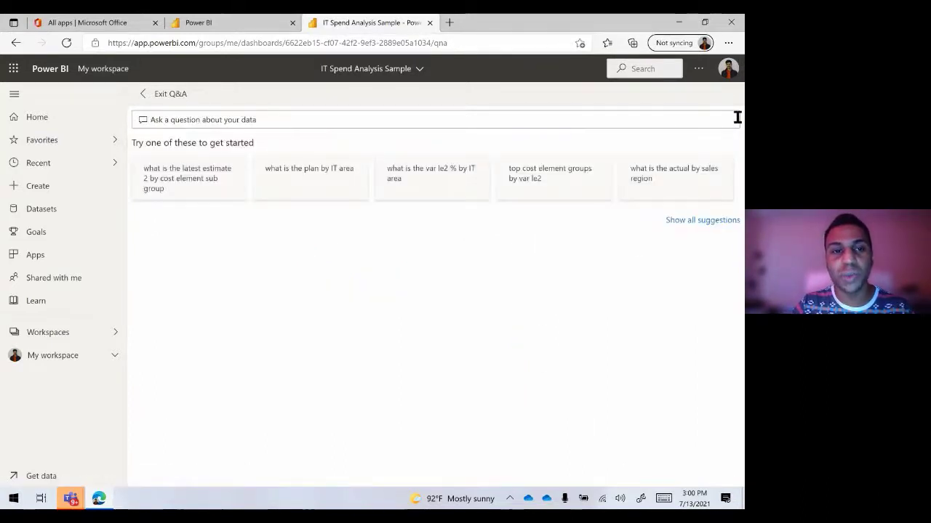
{"action": "left_click", "coordinate": [287, 187]}
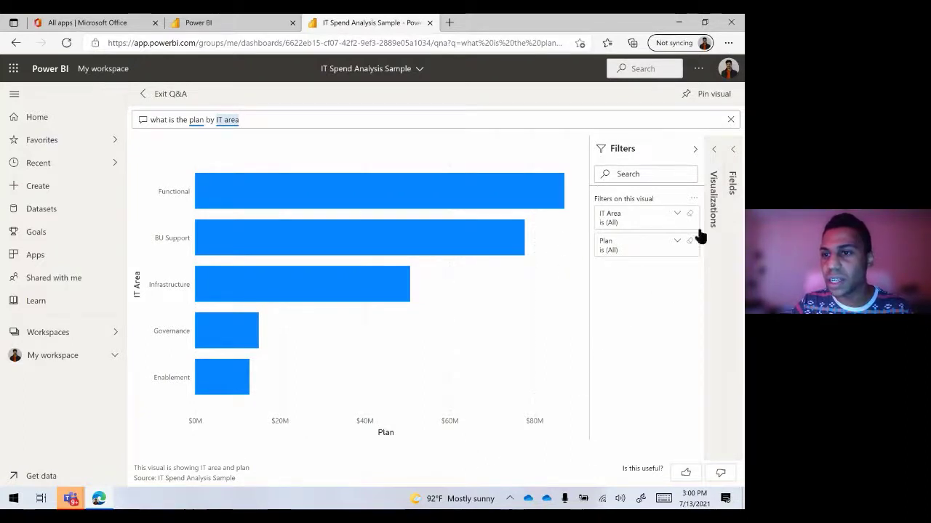
View the Pin to dashboard options for the Plan by IT area chart without pinning it, and exit Q&A to the dashboard
{"action": "left_click", "coordinate": [687, 96]}
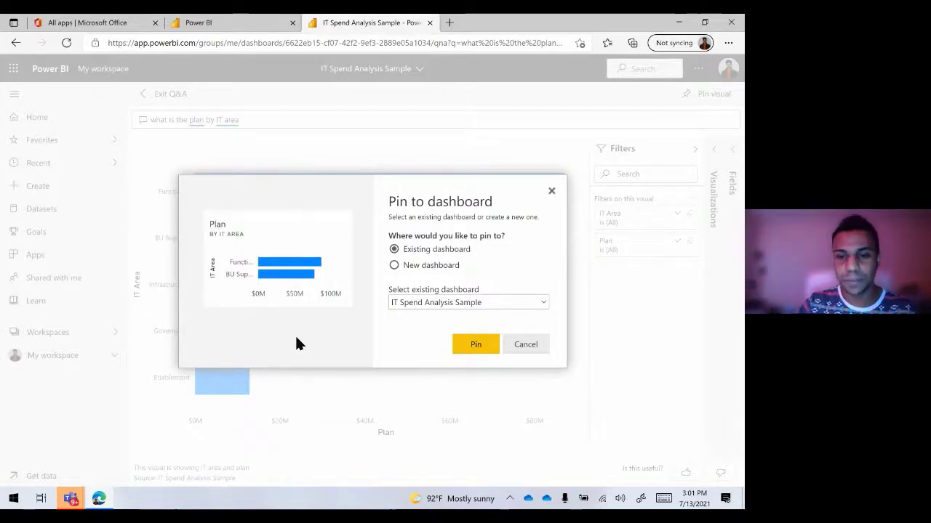
{"action": "left_click", "coordinate": [516, 348]}
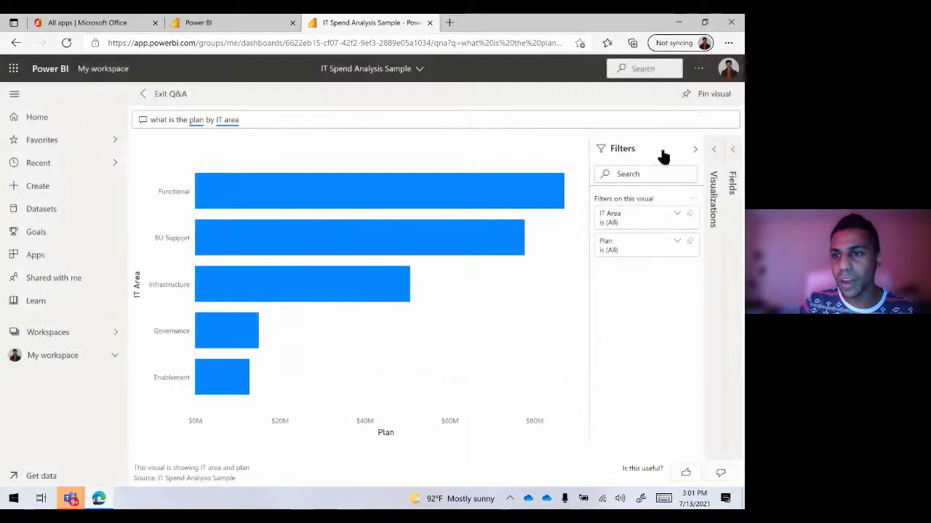
{"action": "left_click", "coordinate": [144, 101]}
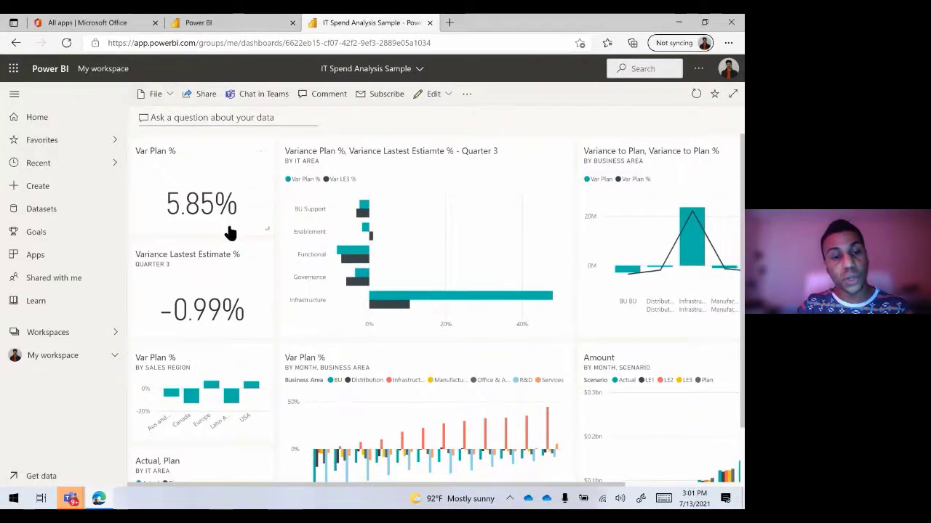
Look over the IT Spend Analysis Sample dashboard tiles, from the variance cards to the charts by IT area, business area, month and scenario
{"action": "scroll", "coordinate": [230, 232], "scroll_direction": "right", "scroll_amount": 4}
{"action": "scroll", "coordinate": [230, 233], "scroll_direction": "down", "scroll_amount": 2}
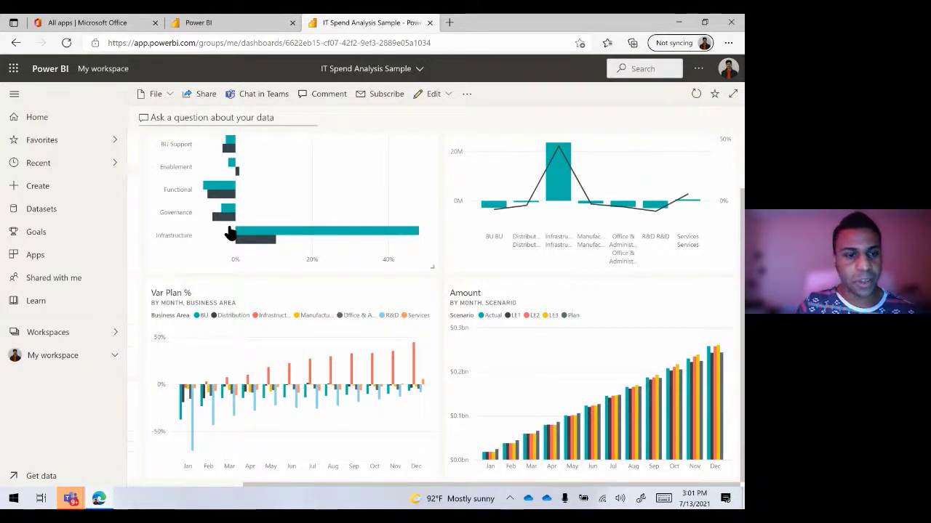
{"action": "scroll", "coordinate": [230, 232], "scroll_direction": "left", "scroll_amount": 3}
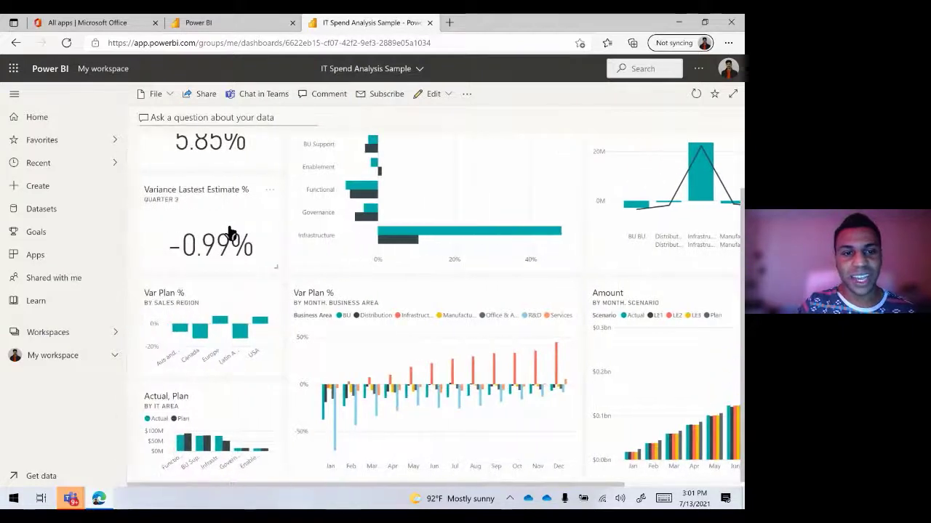
{"action": "scroll", "coordinate": [230, 233], "scroll_direction": "up", "scroll_amount": 1}
{"action": "scroll", "coordinate": [230, 232], "scroll_direction": "up", "scroll_amount": 1}
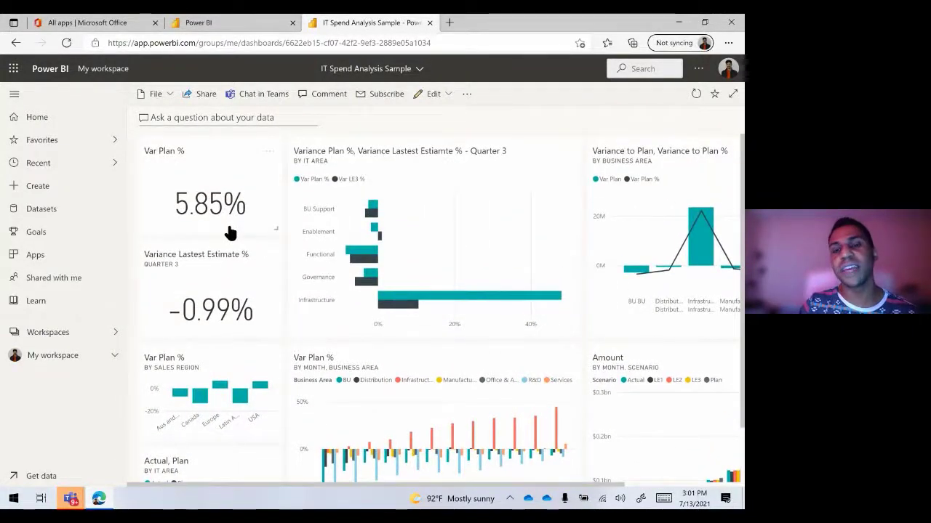
{"action": "scroll", "coordinate": [230, 233], "scroll_direction": "right", "scroll_amount": 4}
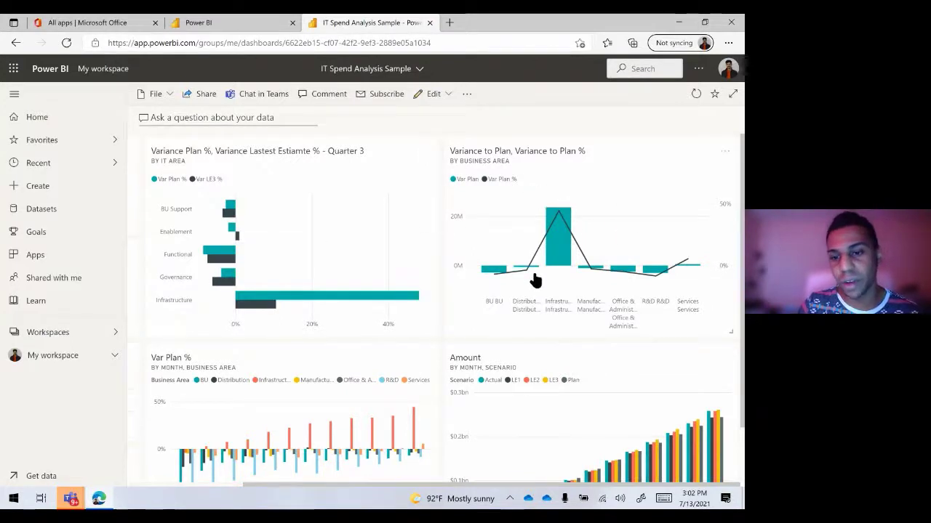
{"action": "mouse_move", "coordinate": [551, 264]}
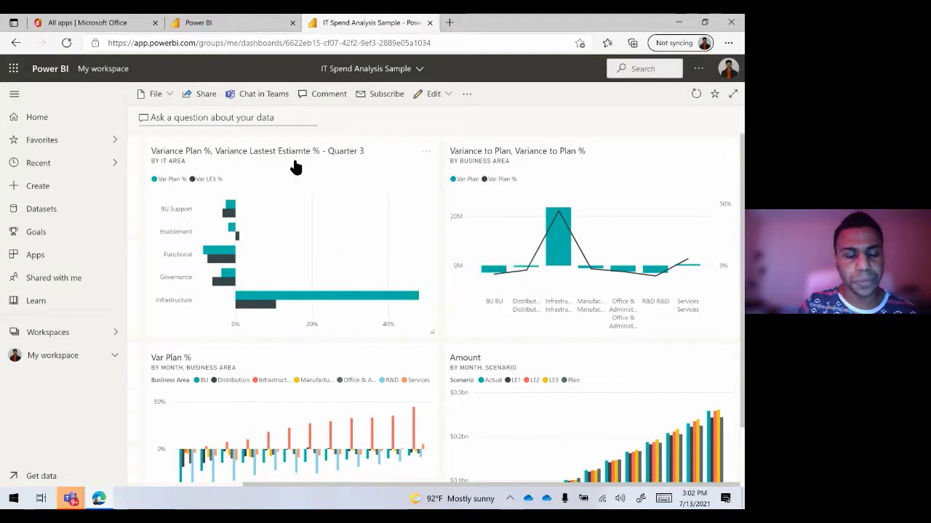
{"action": "scroll", "coordinate": [295, 167], "scroll_direction": "down", "scroll_amount": 1}
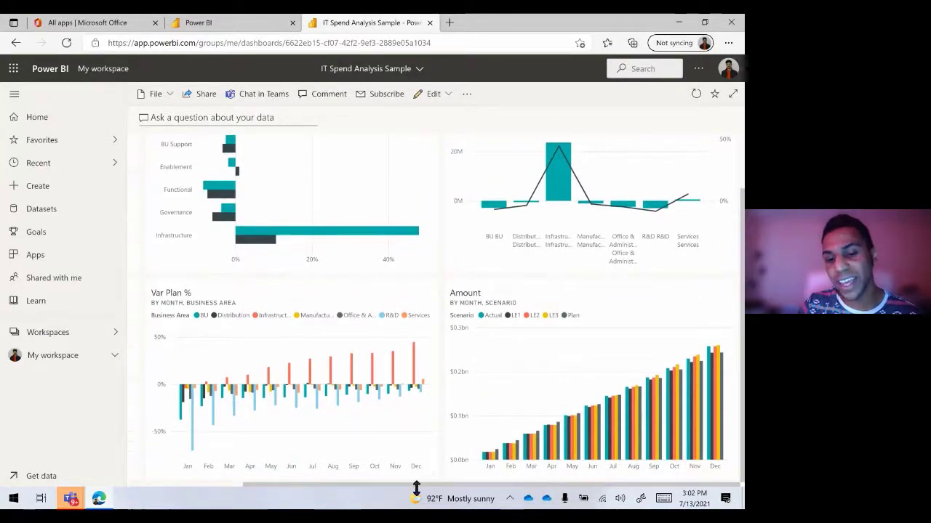
{"action": "left_click_drag", "start_coordinate": [405, 484], "coordinate": [291, 472]}
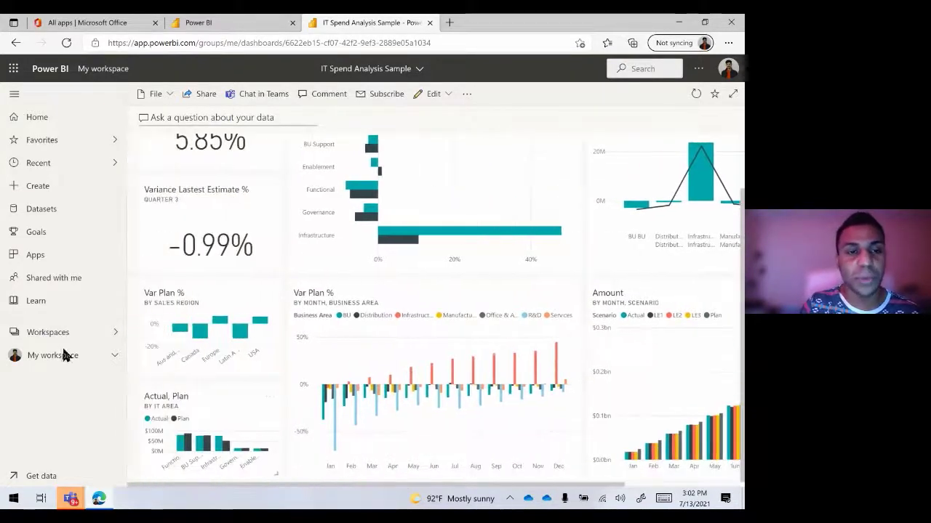
{"action": "mouse_move", "coordinate": [426, 404]}
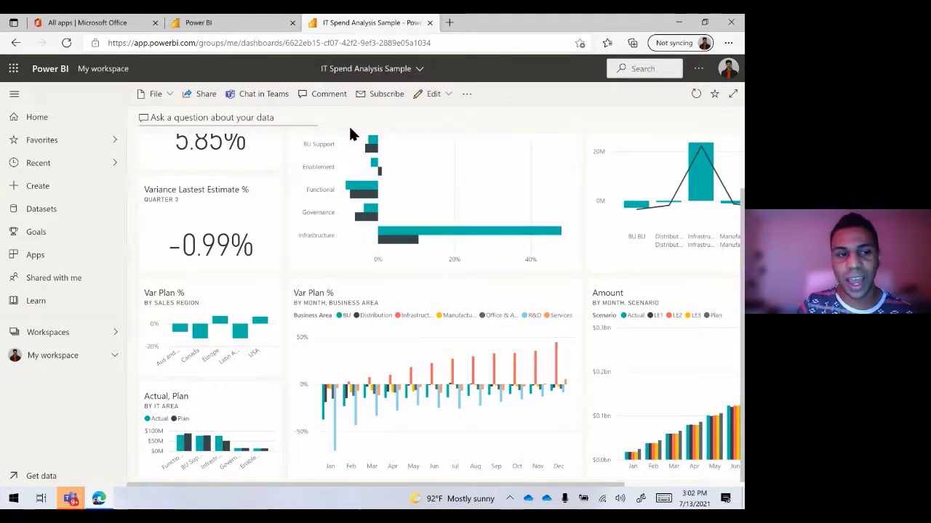
{"action": "scroll", "coordinate": [360, 160], "scroll_direction": "up", "scroll_amount": 1}
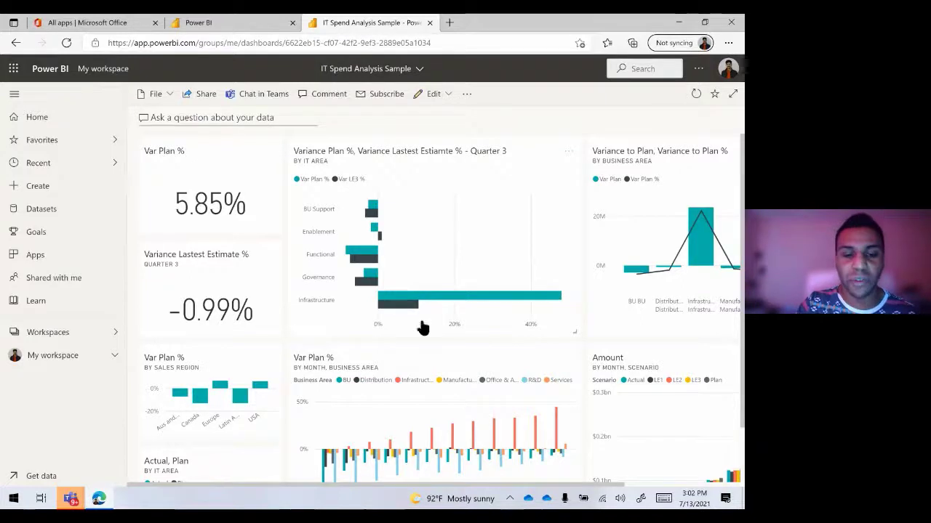
{"action": "scroll", "coordinate": [390, 338], "scroll_direction": "right", "scroll_amount": 3}
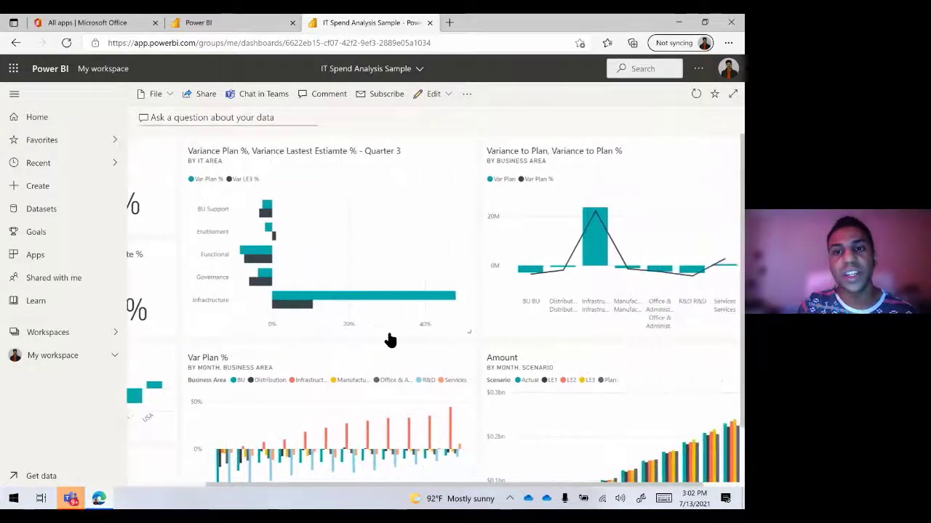
{"action": "scroll", "coordinate": [565, 412], "scroll_direction": "down", "scroll_amount": 1}
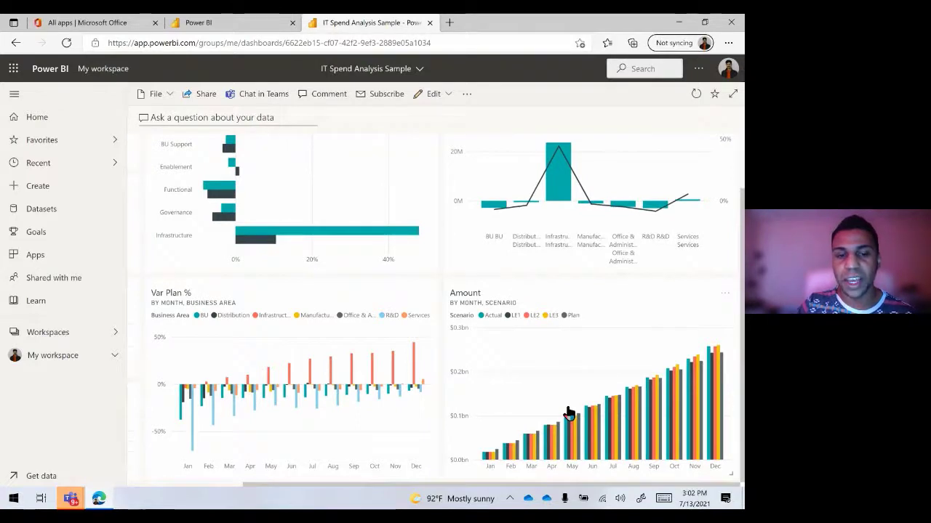
{"action": "scroll", "coordinate": [564, 411], "scroll_direction": "left", "scroll_amount": 4}
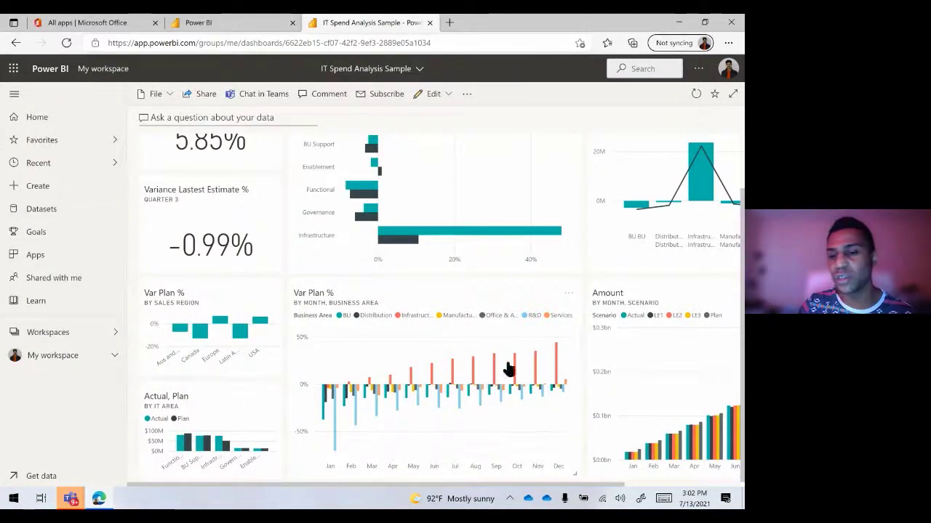
{"action": "mouse_move", "coordinate": [514, 373]}
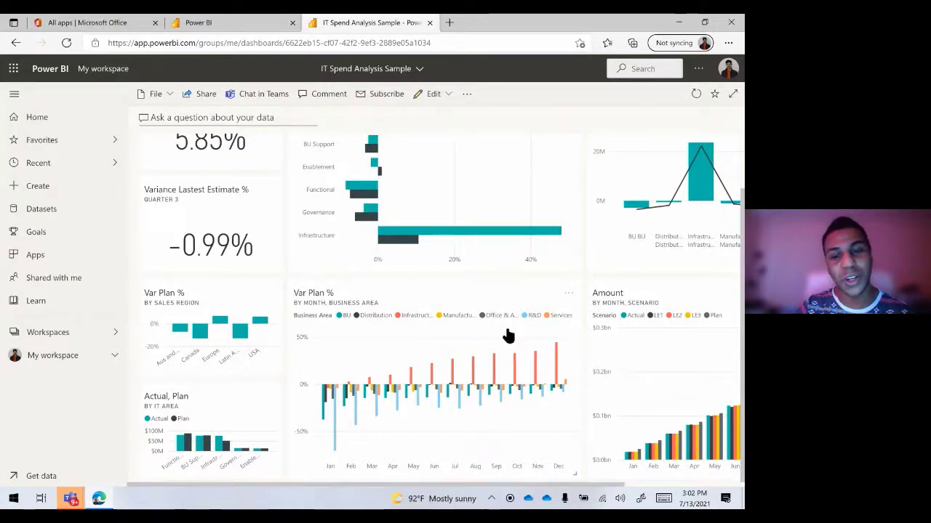
{"action": "scroll", "coordinate": [135, 186], "scroll_direction": "up", "scroll_amount": 2}
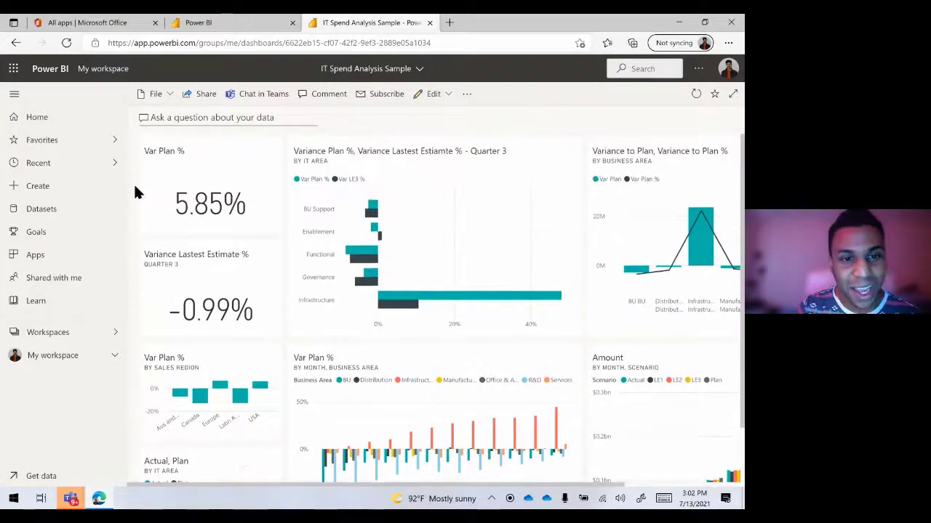